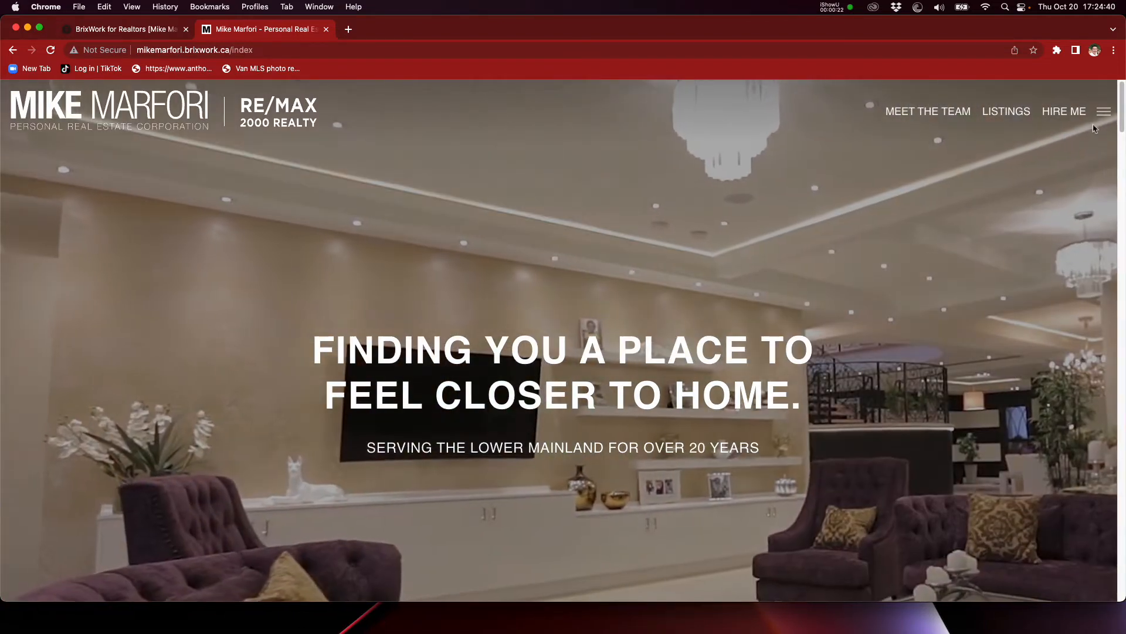
# Step: Open the Our Cities page of the realtor website
pyautogui.click(1104, 115)
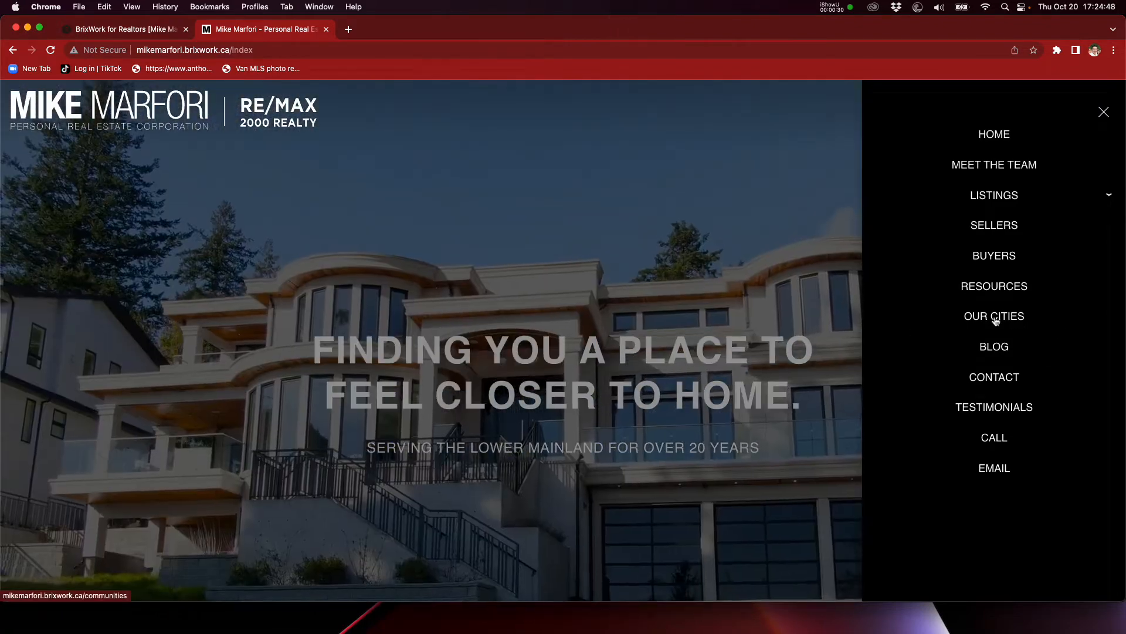
pyautogui.click(995, 319)
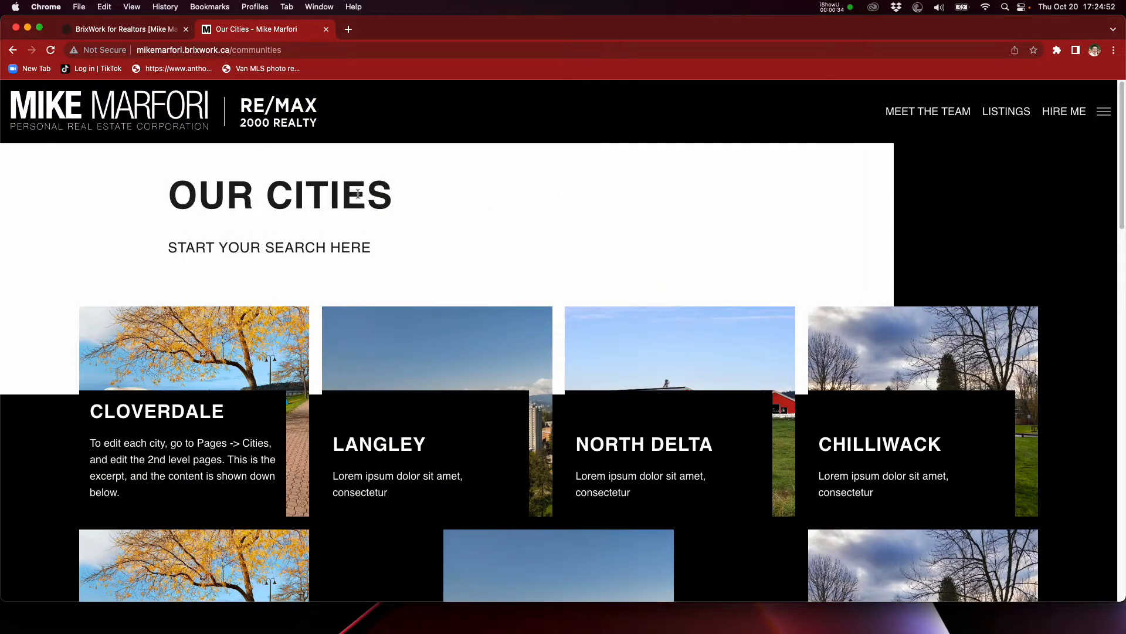
pyautogui.press('super+Tab')
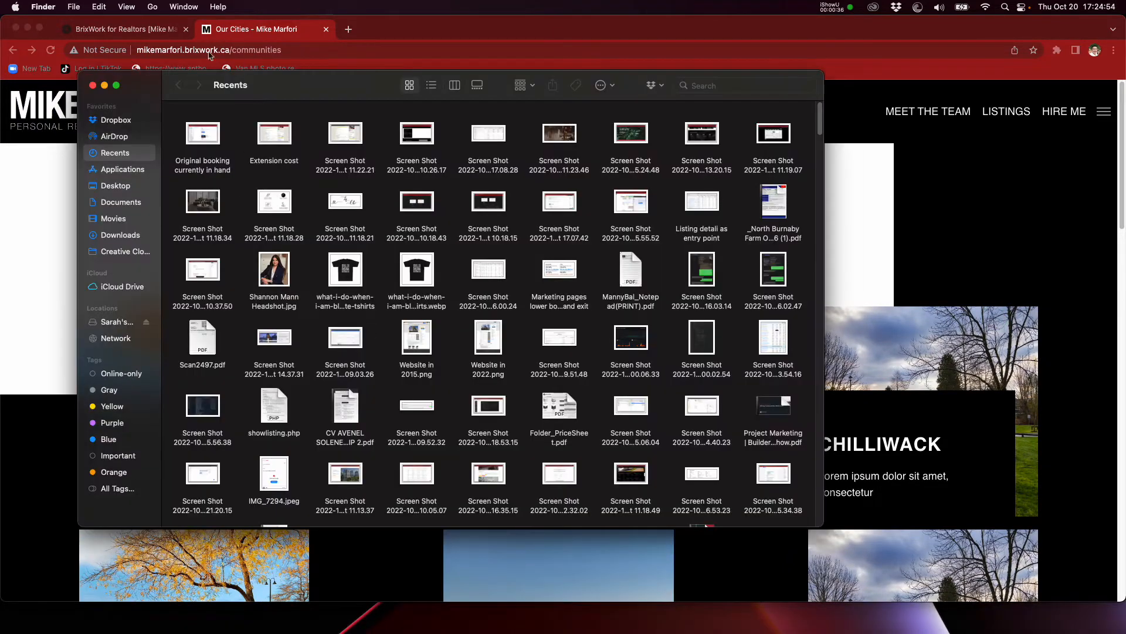
pyautogui.click(131, 187)
pyautogui.moveTo(134, 87); pyautogui.dragTo(0, 73)
pyautogui.click(333, 258)
# Step: Look over the city tiles on the Our Cities page, from Cloverdale down to New Westminister
pyautogui.scroll(-1, 294, 267)
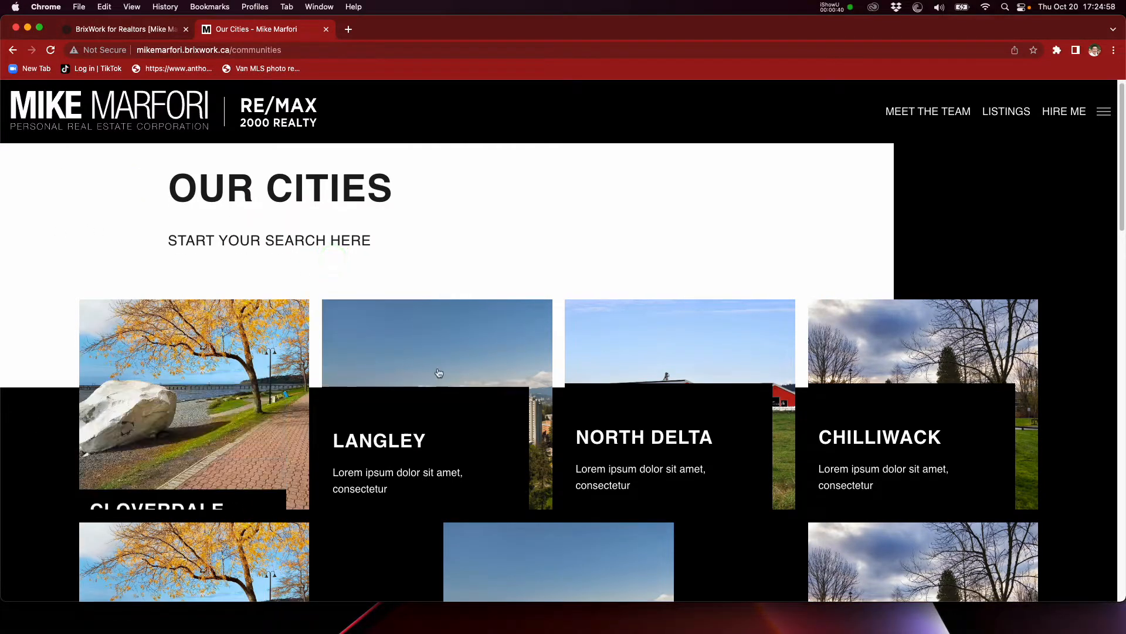
pyautogui.scroll(-4, 730, 373)
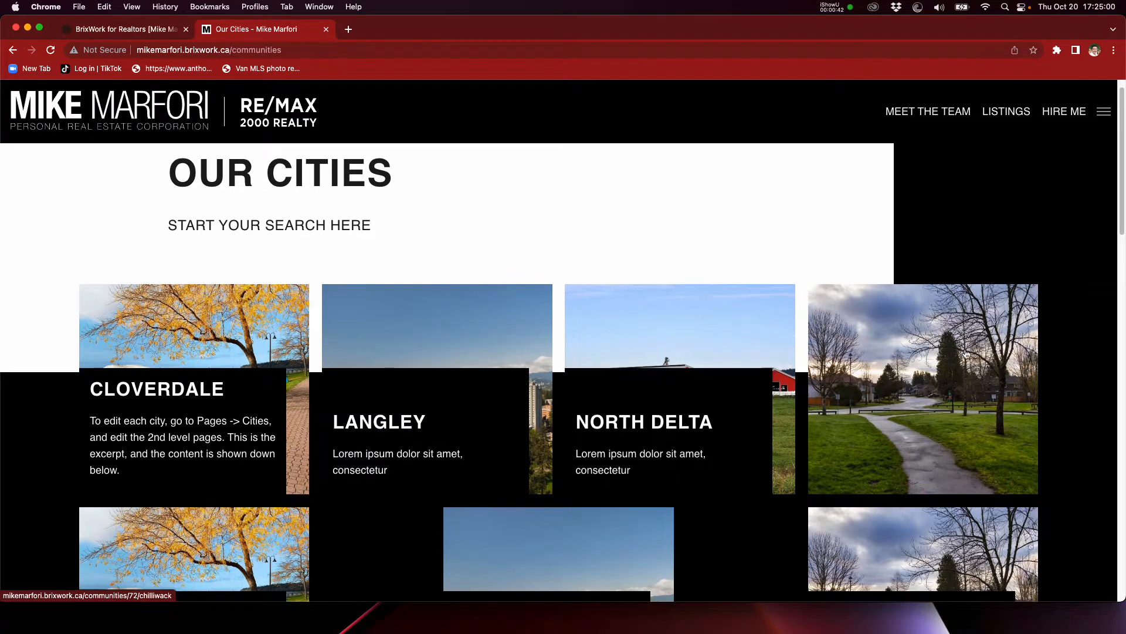
pyautogui.scroll(-5, 959, 352)
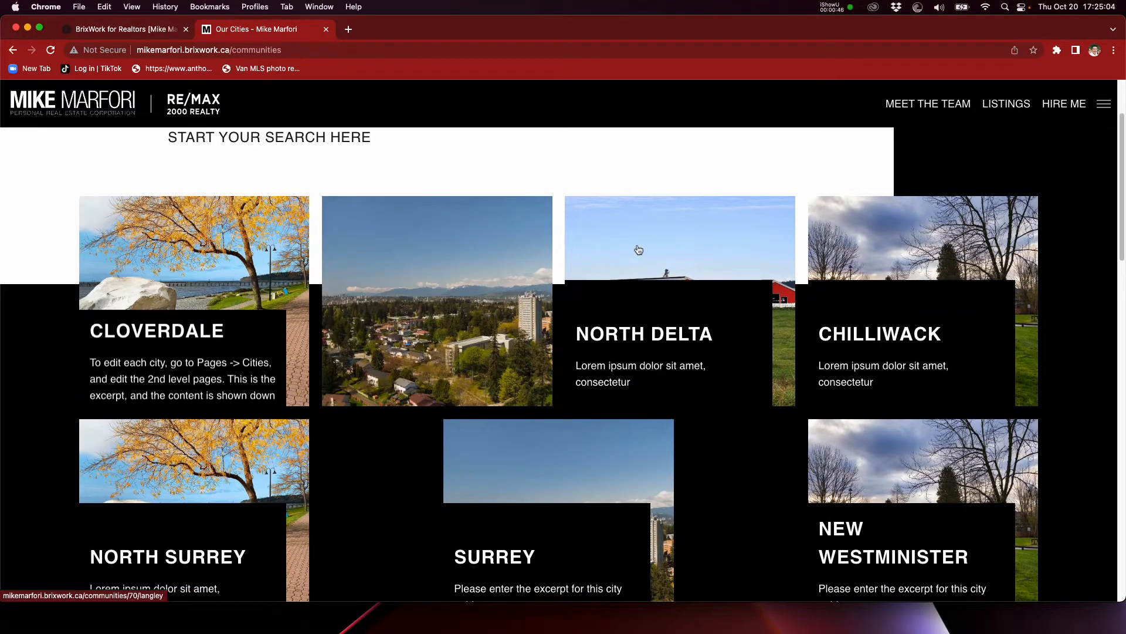
pyautogui.scroll(-2, 918, 264)
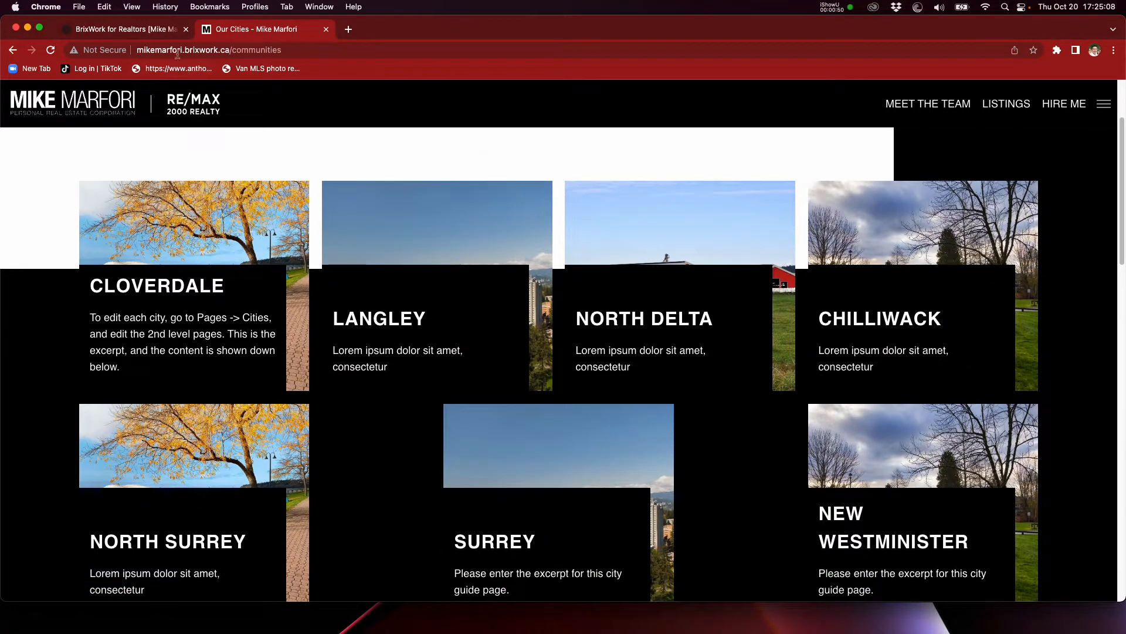
# Step: Switch to the website's admin site and log in with the username and password
pyautogui.click(143, 27)
pyautogui.click(565, 175)
pyautogui.write('jb')
pyautogui.write('ixwork')
pyautogui.press('Tab')
pyautogui.write('***')
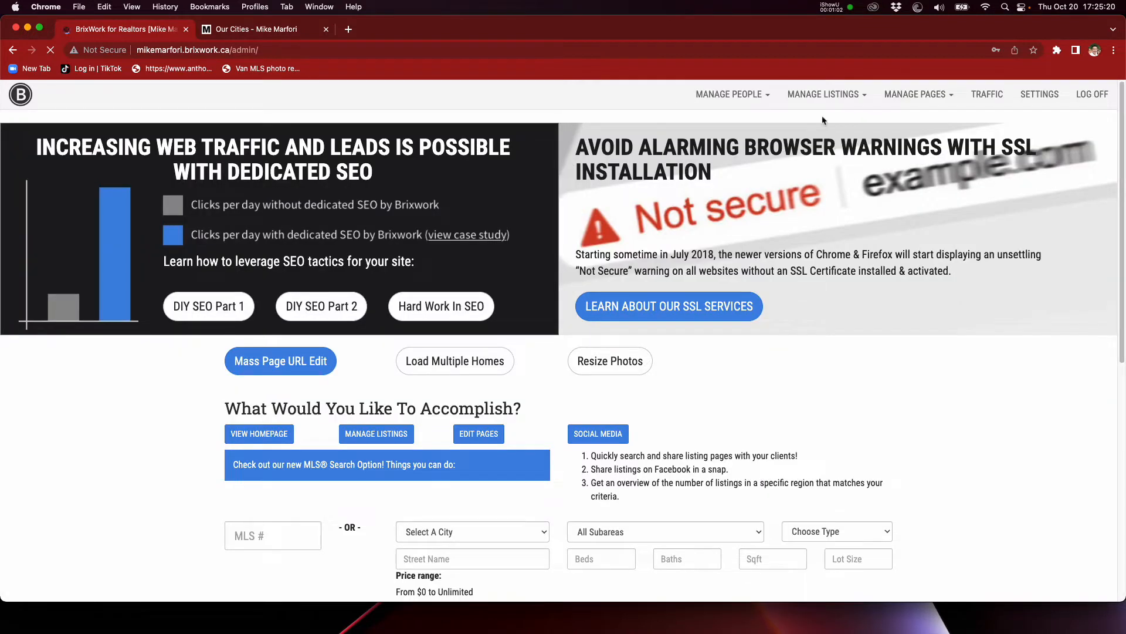
# Step: Open the list of website pages and expand Our Cities to show its city subpages
pyautogui.moveTo(916, 94)
pyautogui.click(912, 121)
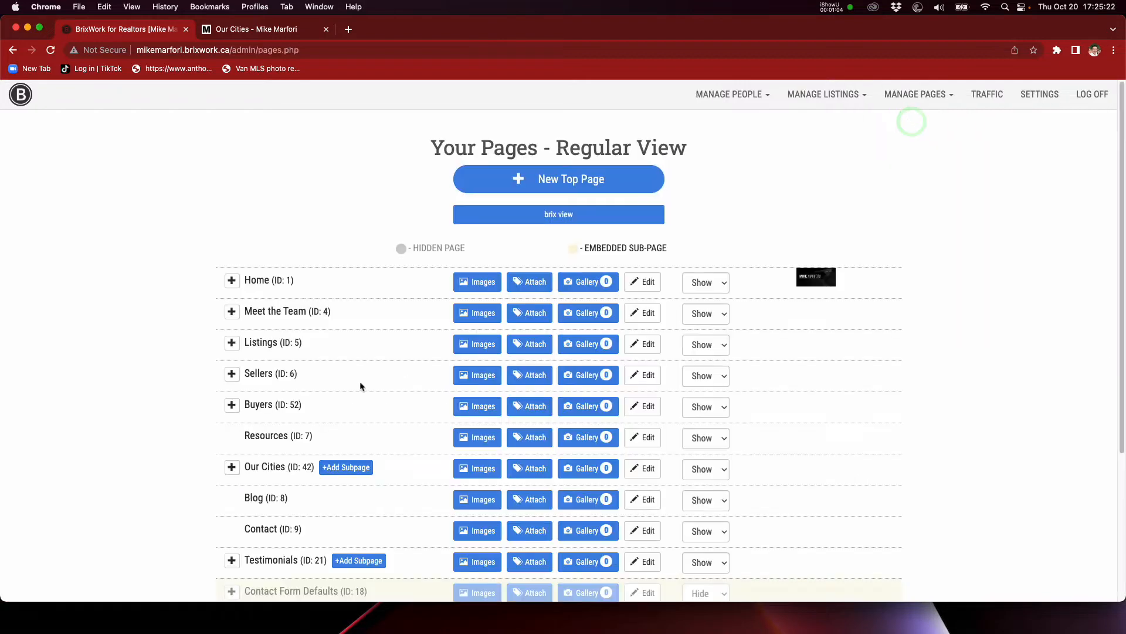
pyautogui.scroll(-1, 191, 408)
pyautogui.click(228, 419)
pyautogui.scroll(-1, 127, 340)
pyautogui.scroll(-3, 130, 343)
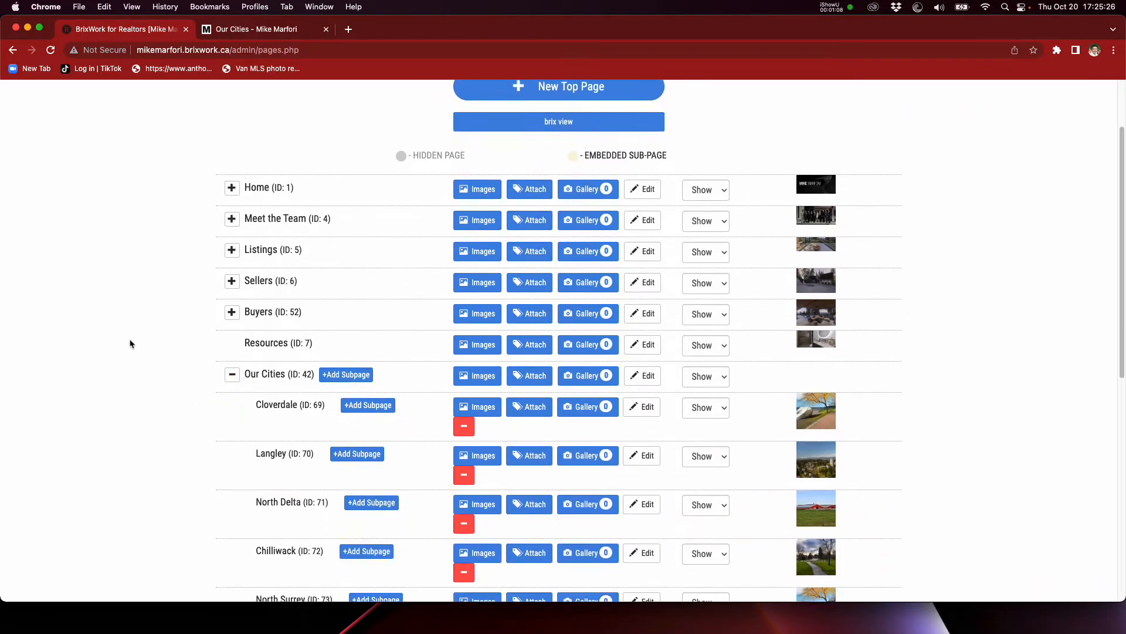
pyautogui.scroll(-1, 300, 302)
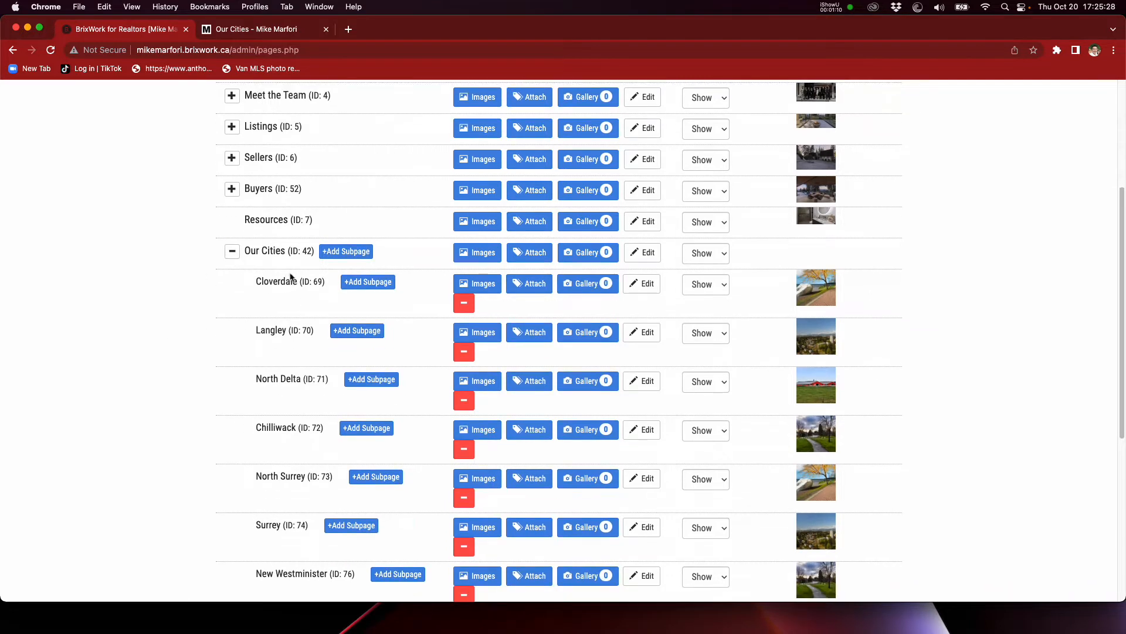
pyautogui.scroll(-1, 302, 411)
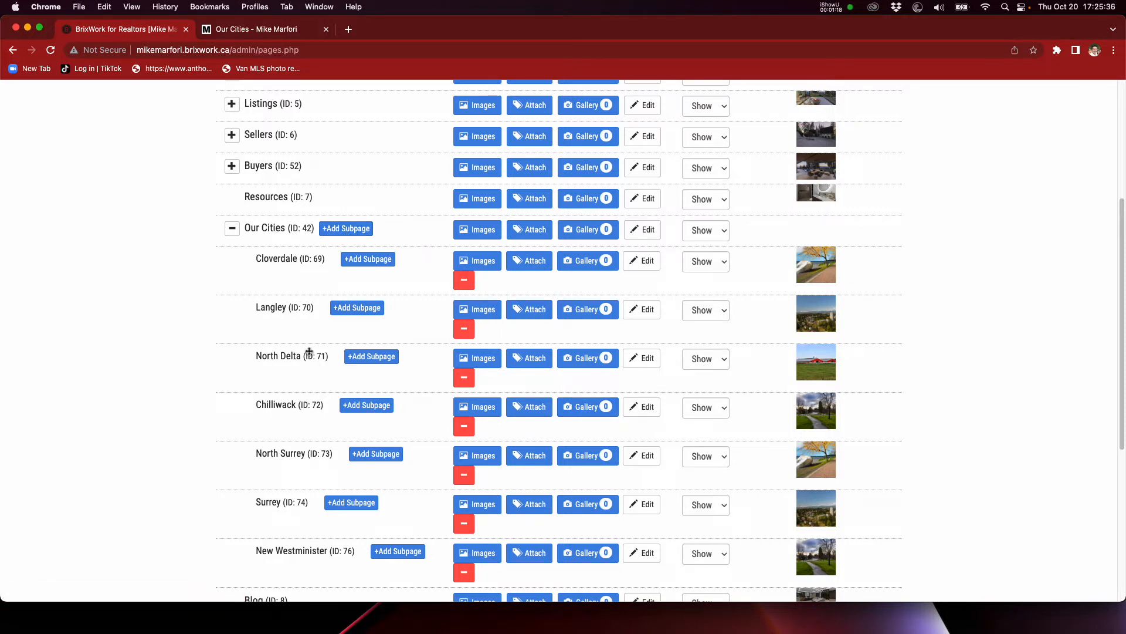
# Step: Add a new subpage under Our Cities and title it "White Rock & South Surrey - A Sunny Paradise"
pyautogui.click(332, 230)
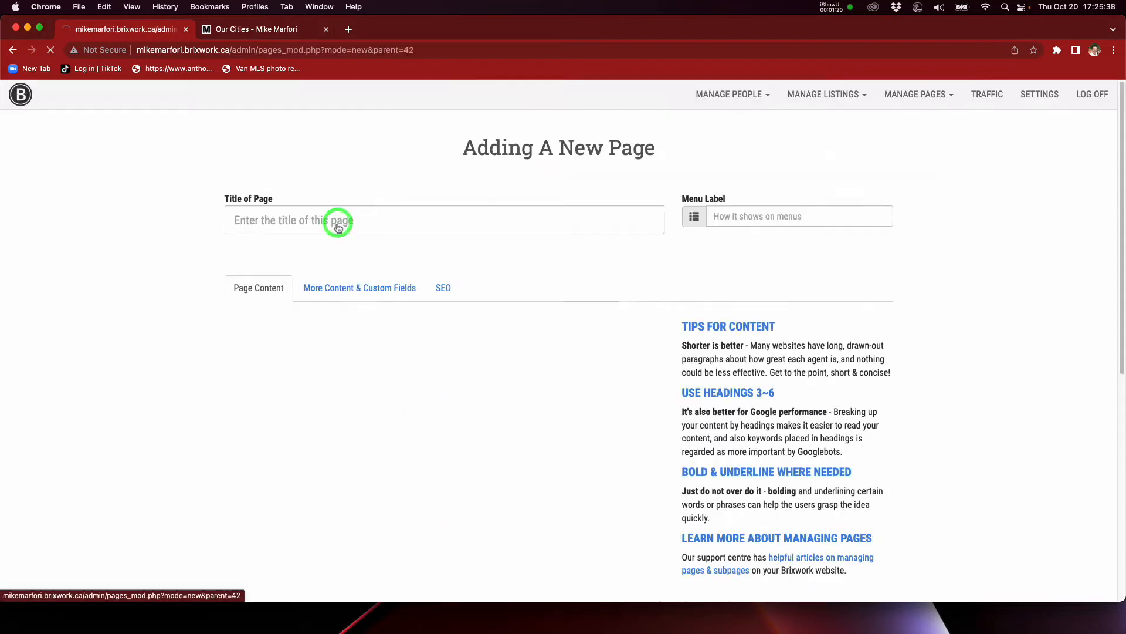
pyautogui.write('White Rock')
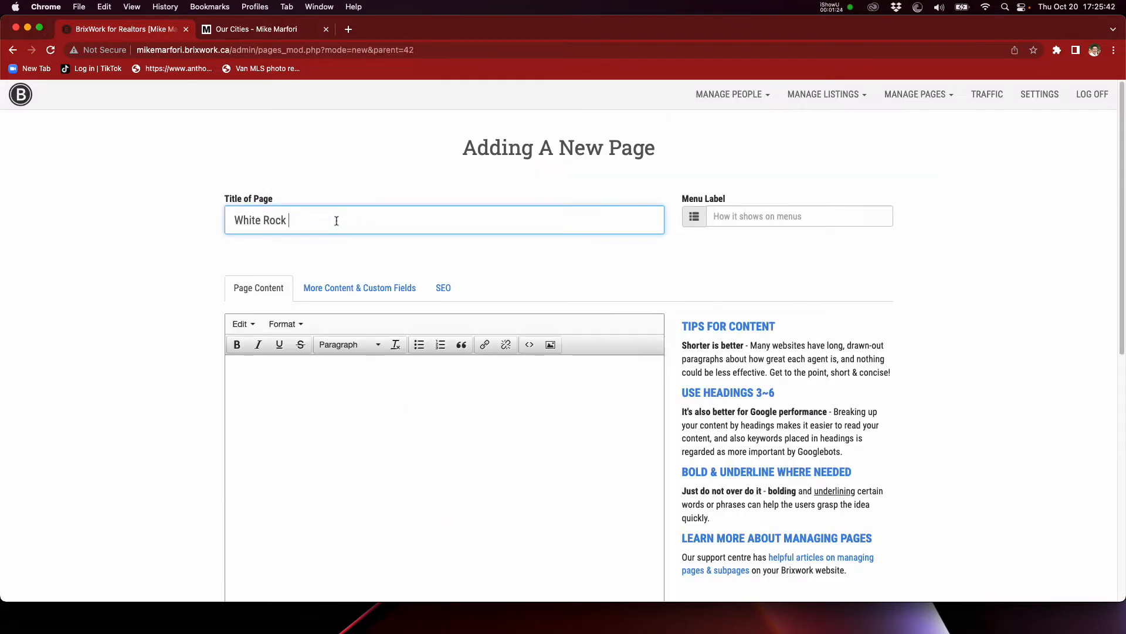
pyautogui.write(' / South Surrey')
pyautogui.click(292, 219)
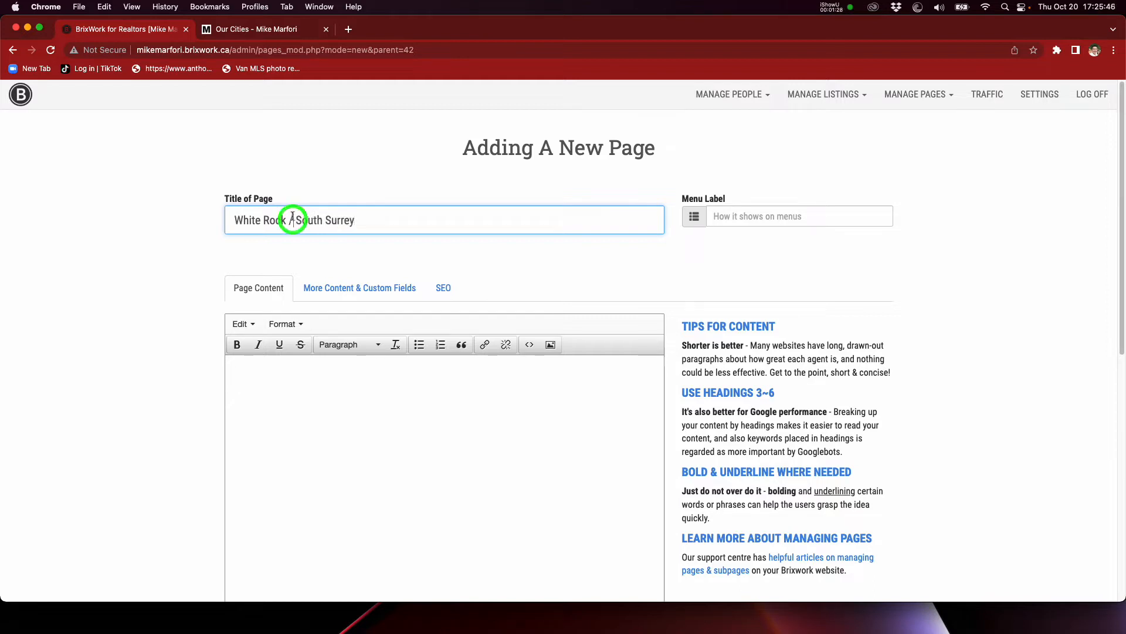
pyautogui.press('BackSpace')
pyautogui.write('&')
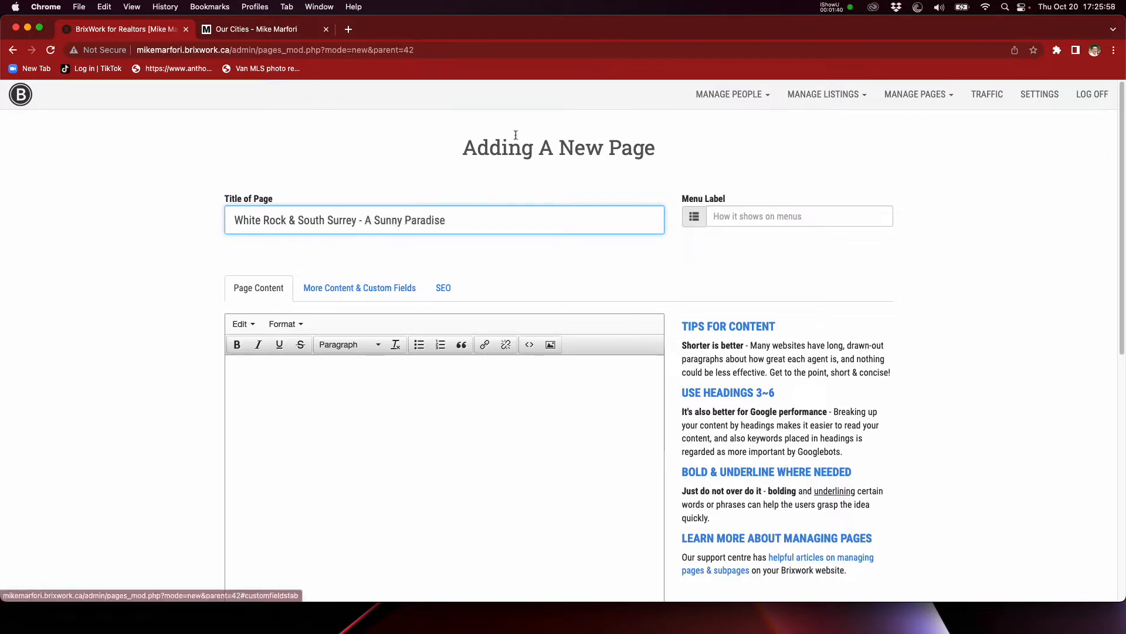
# Step: Set the new page's menu label to "White Rock"
pyautogui.click(784, 217)
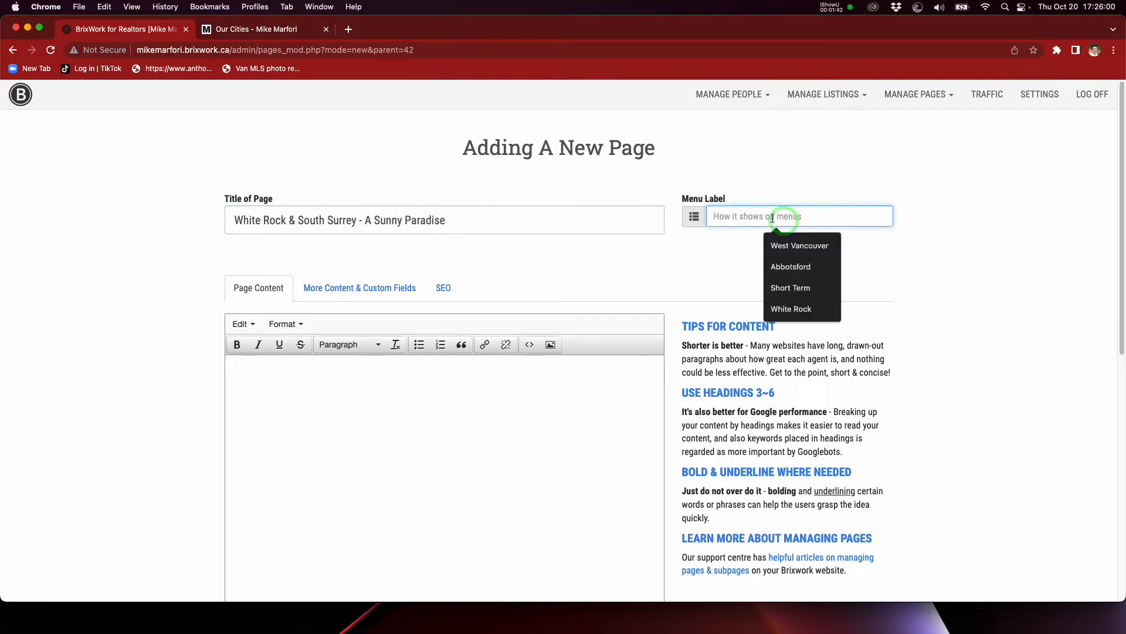
pyautogui.write('White Rock')
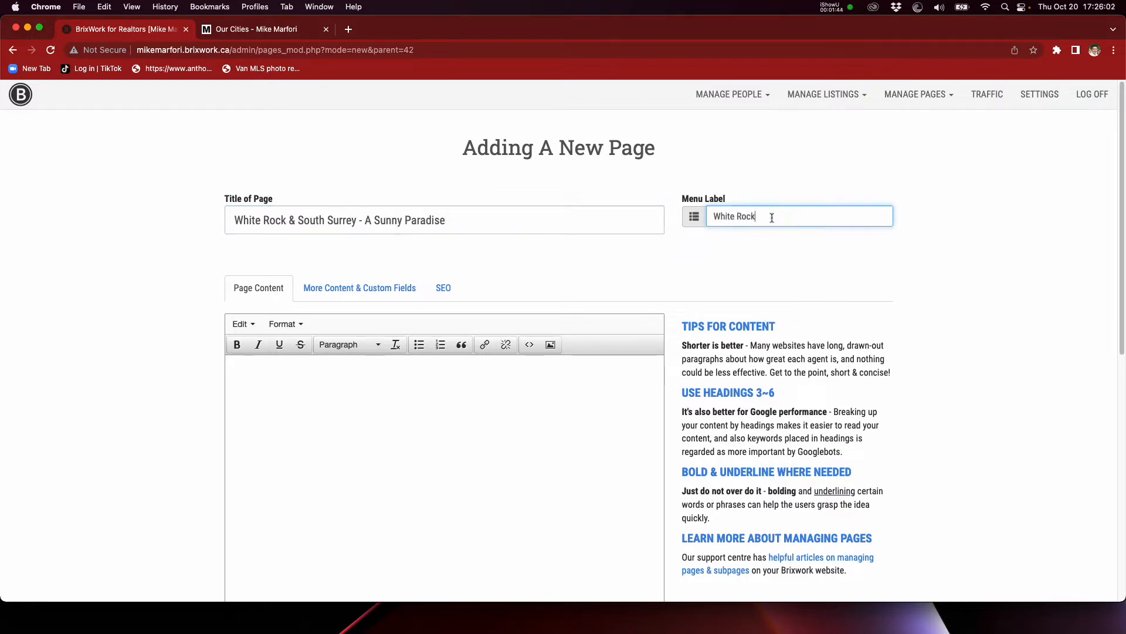
pyautogui.click(163, 296)
pyautogui.scroll(-3, 163, 295)
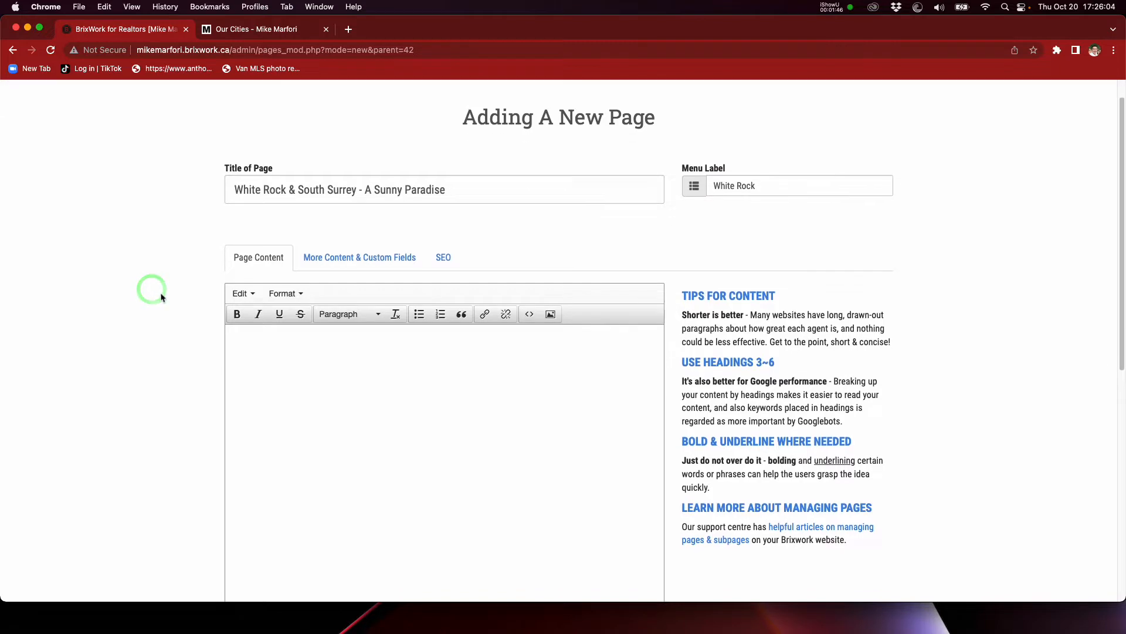
pyautogui.scroll(-3, 307, 324)
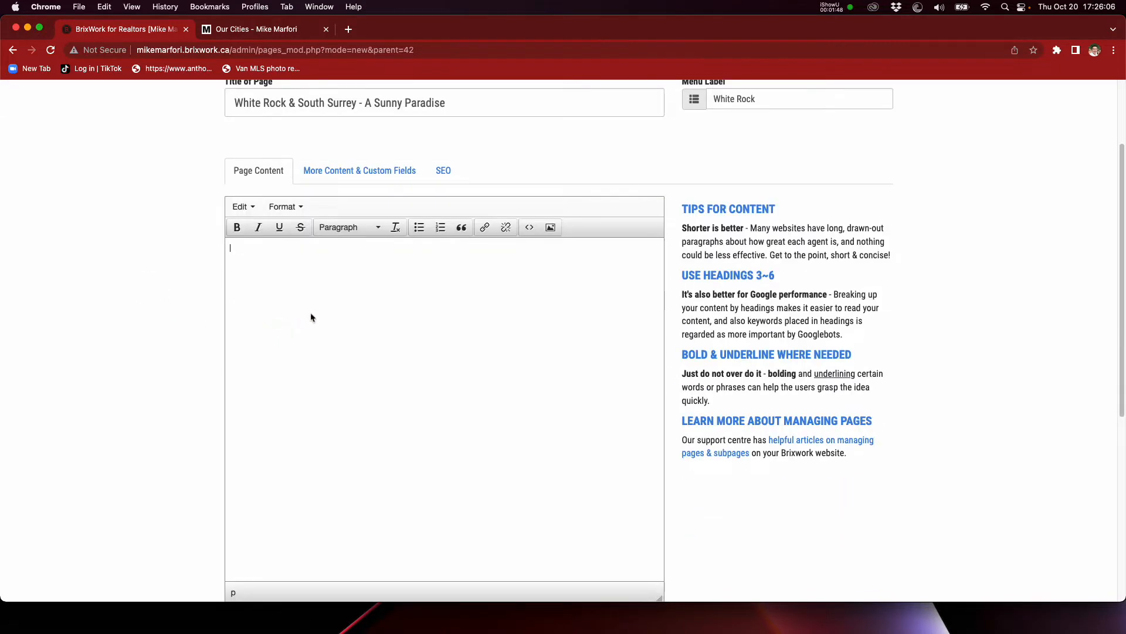
# Step: In the additional content and custom fields, set the page's city to South Surrey White Rock
pyautogui.click(376, 167)
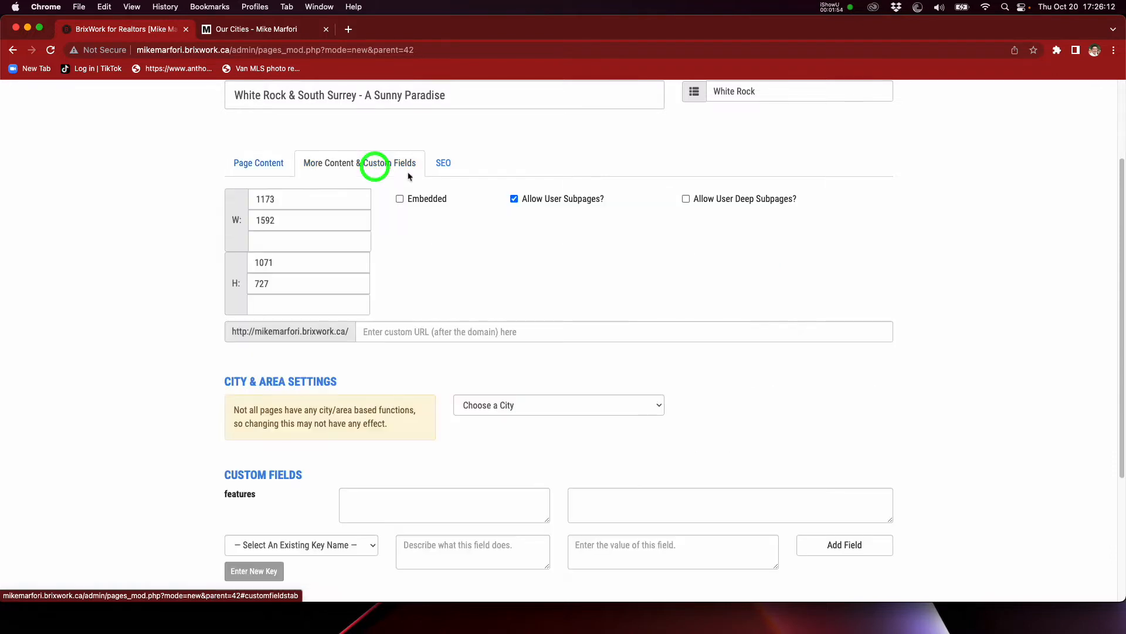
pyautogui.scroll(-1, 551, 287)
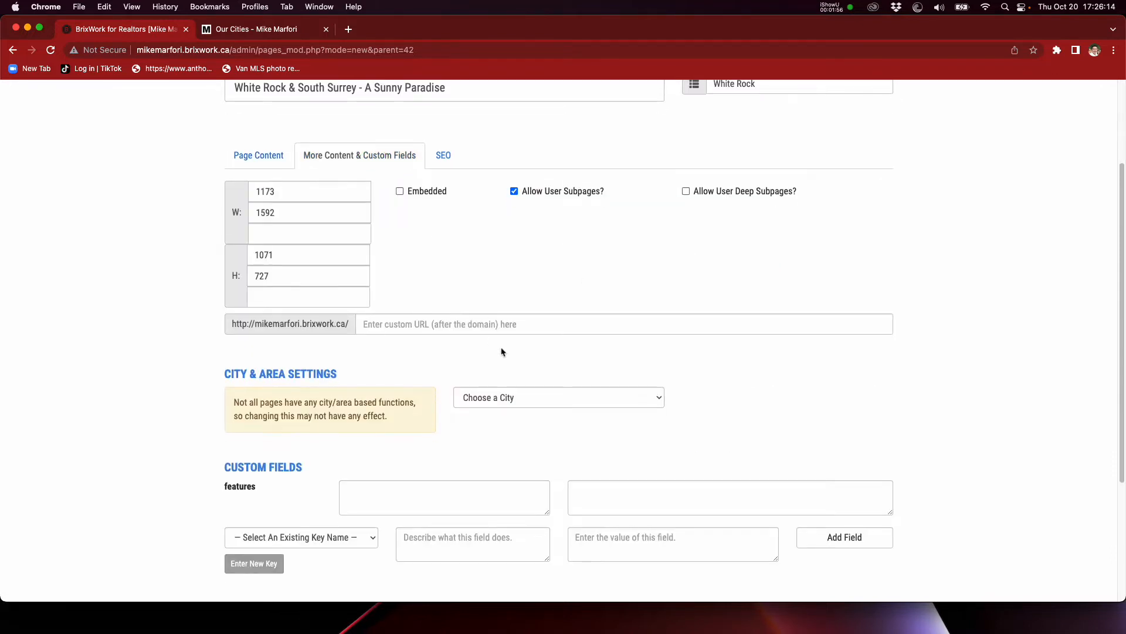
pyautogui.scroll(1, 469, 323)
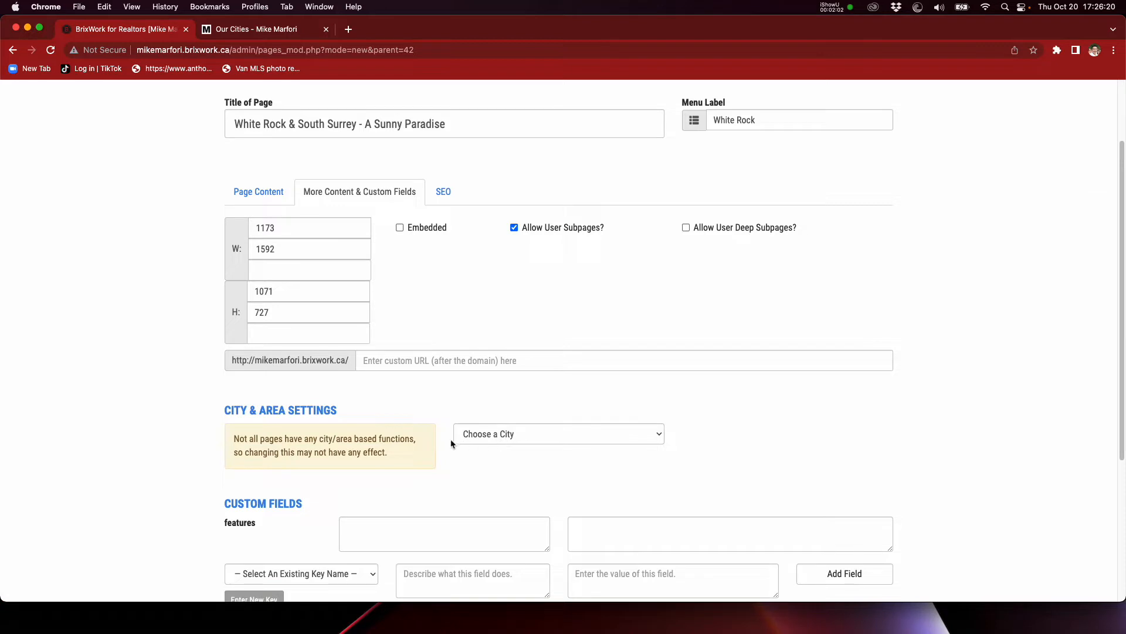
pyautogui.click(381, 457)
pyautogui.moveTo(225, 411); pyautogui.dragTo(348, 413)
pyautogui.click(348, 412)
pyautogui.click(528, 434)
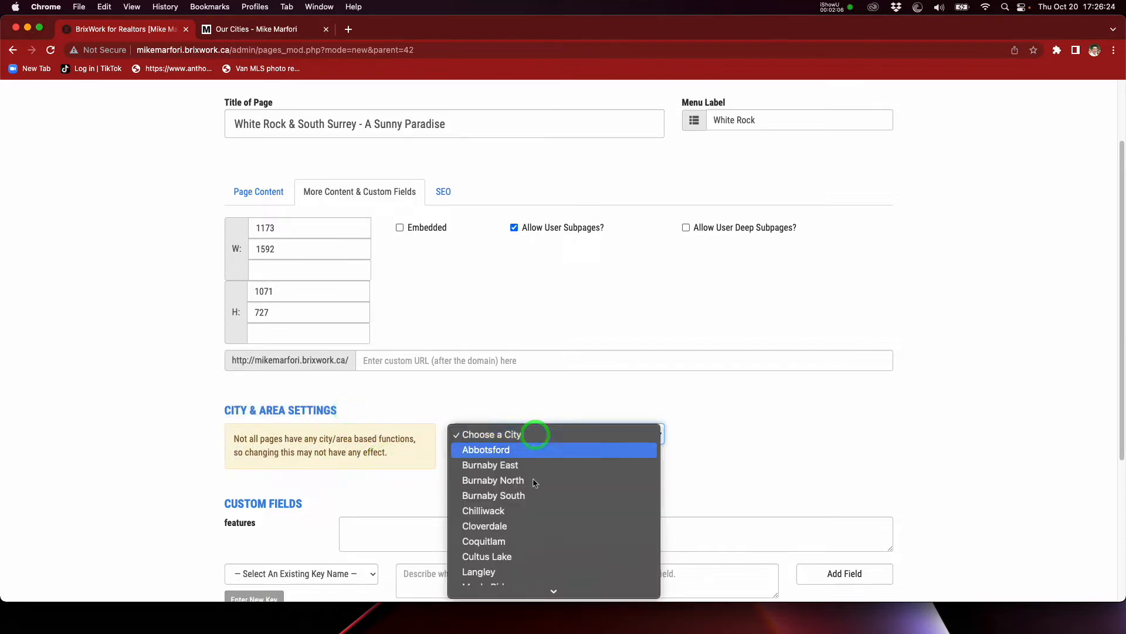
pyautogui.click(536, 512)
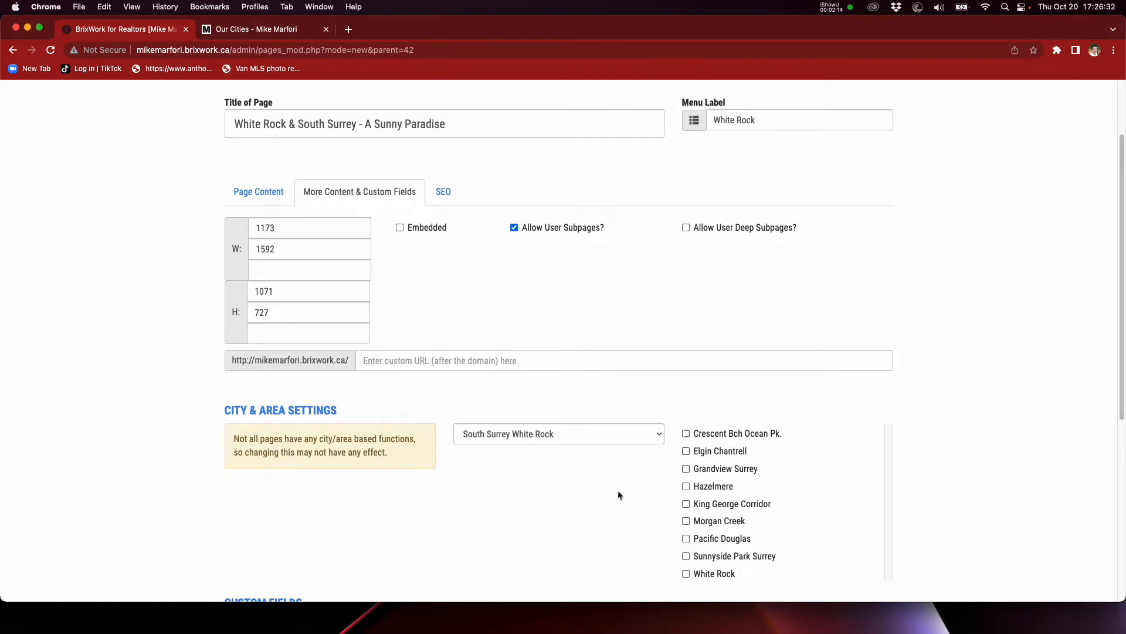
# Step: Save the new White Rock page and bring up the public Our Cities page
pyautogui.scroll(-5, 587, 470)
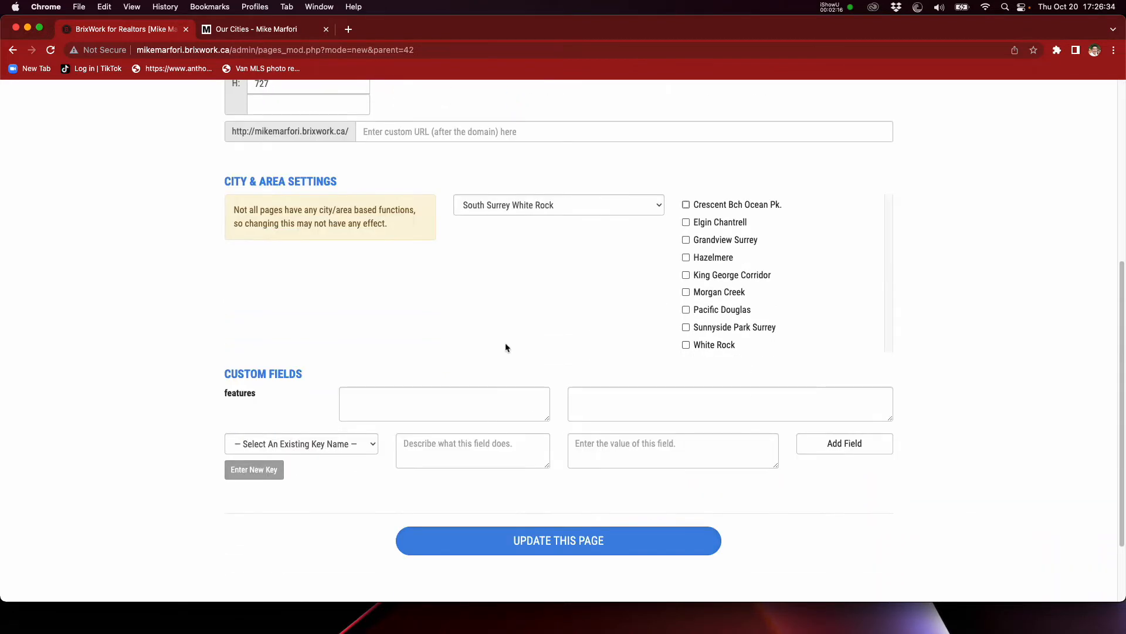
pyautogui.scroll(-1, 508, 348)
pyautogui.click(583, 516)
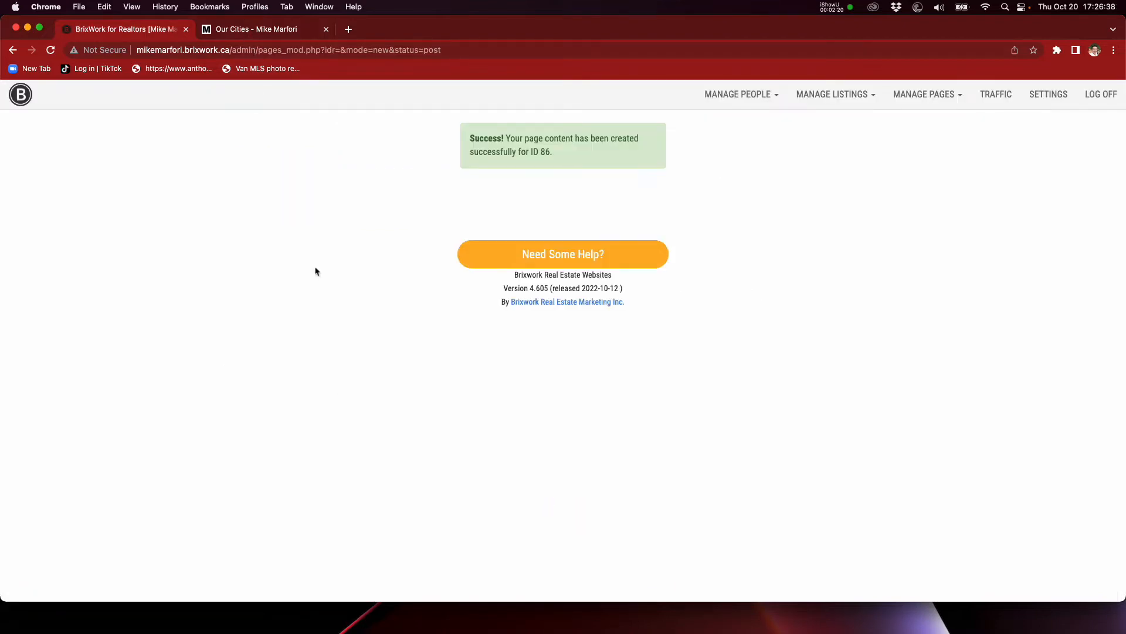
pyautogui.click(297, 30)
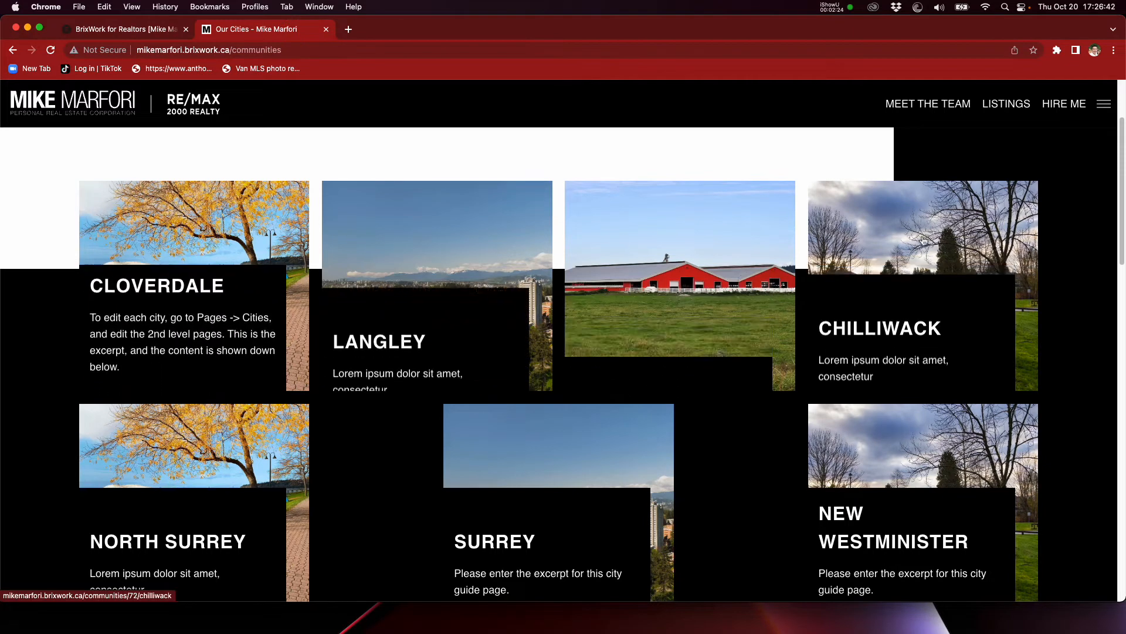
# Step: Back in the admin page list, expand Our Cities and move White Rock above Cloverdale as its first subpage
pyautogui.click(125, 35)
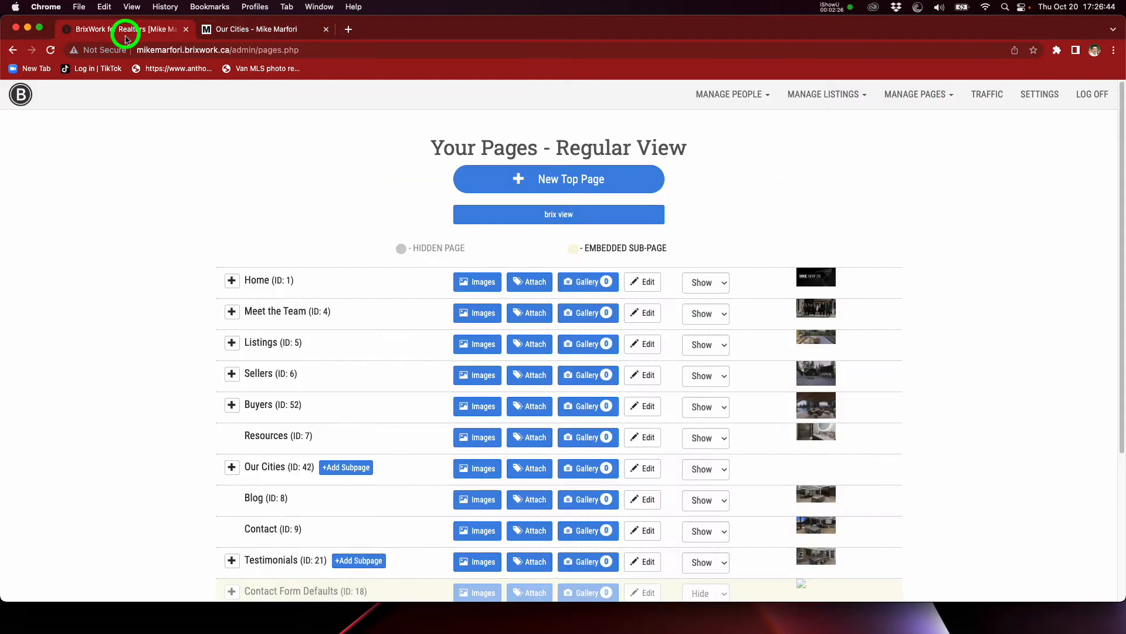
pyautogui.scroll(-1, 223, 416)
pyautogui.click(232, 443)
pyautogui.scroll(-5, 164, 397)
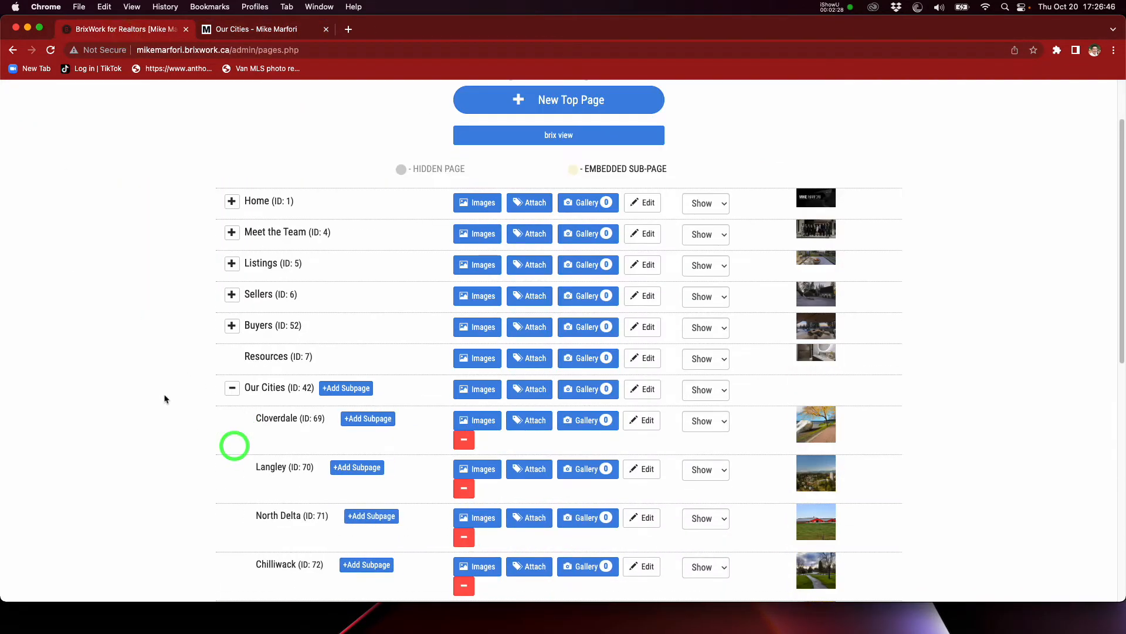
pyautogui.moveTo(292, 544); pyautogui.dragTo(292, 210)
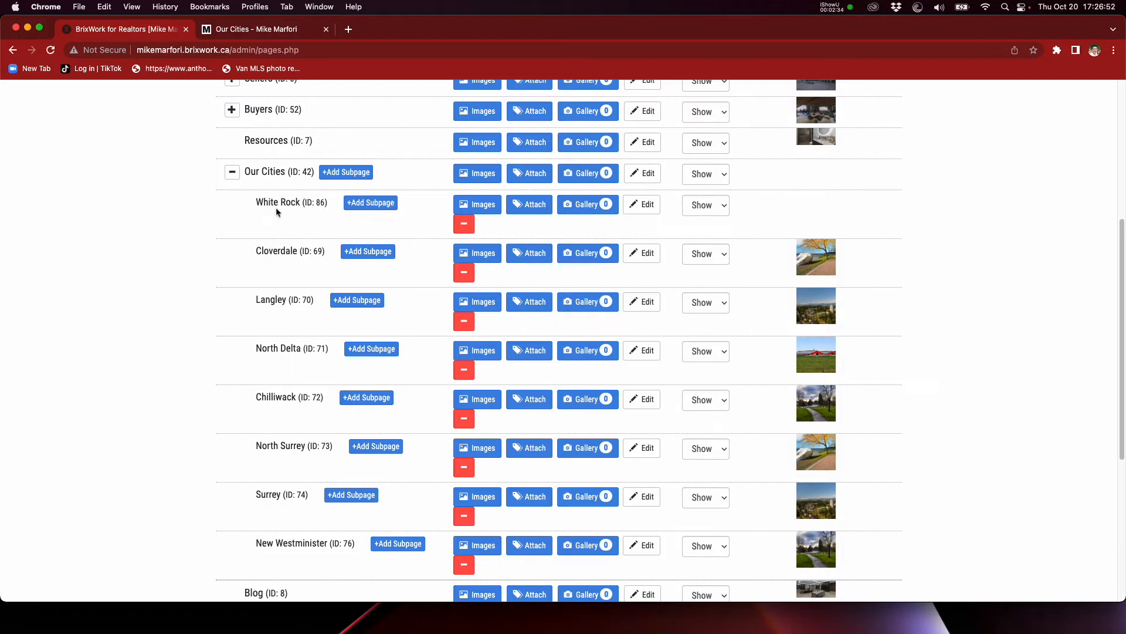
# Step: Open the main image settings of the White Rock subpage and examine the required size of each image slot
pyautogui.click(484, 208)
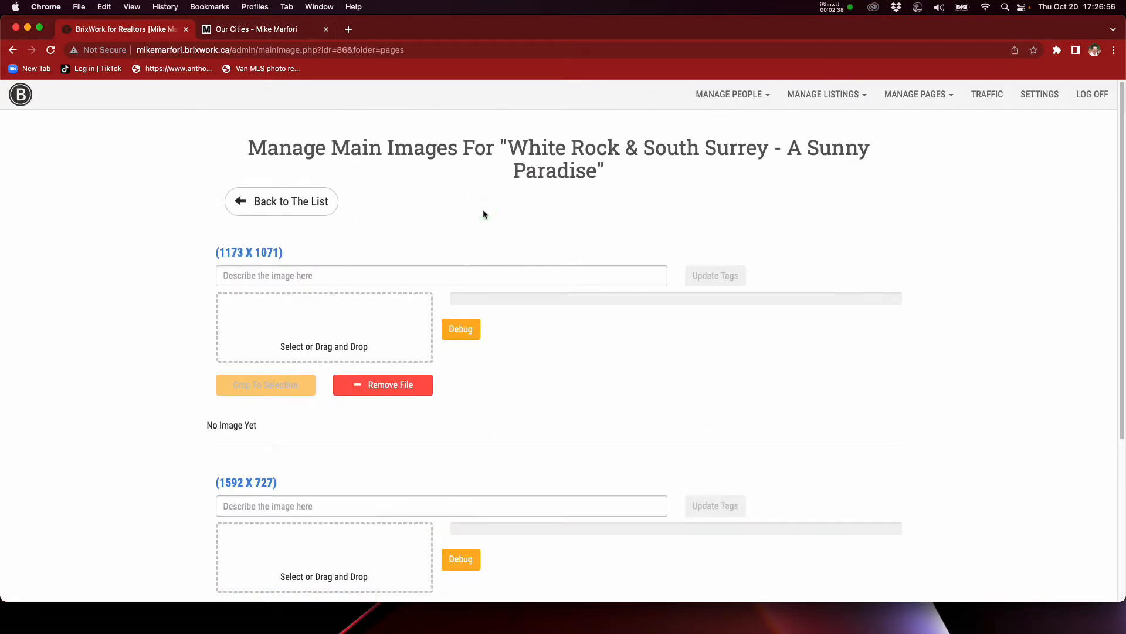
pyautogui.scroll(-1, 165, 310)
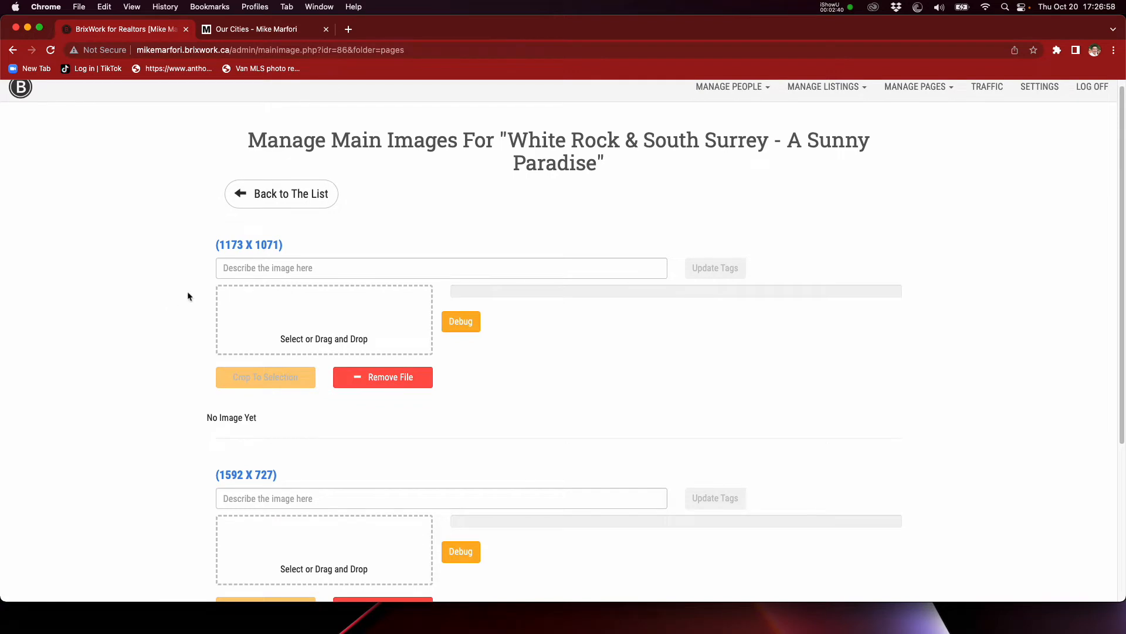
pyautogui.scroll(-2, 189, 296)
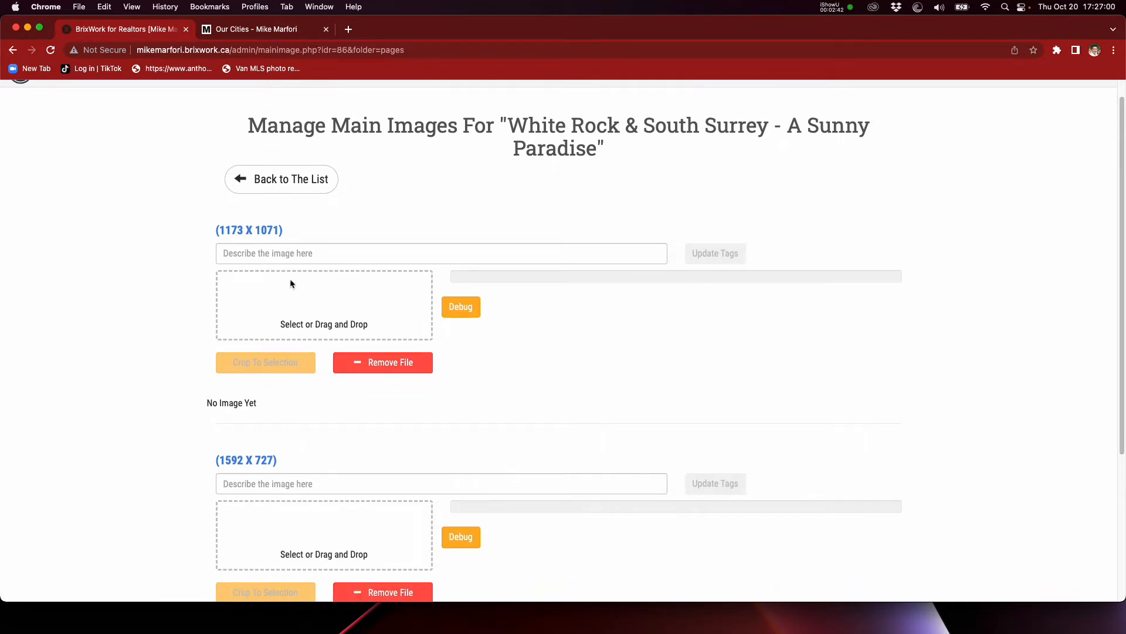
pyautogui.click(259, 229)
pyautogui.scroll(-1, 75, 238)
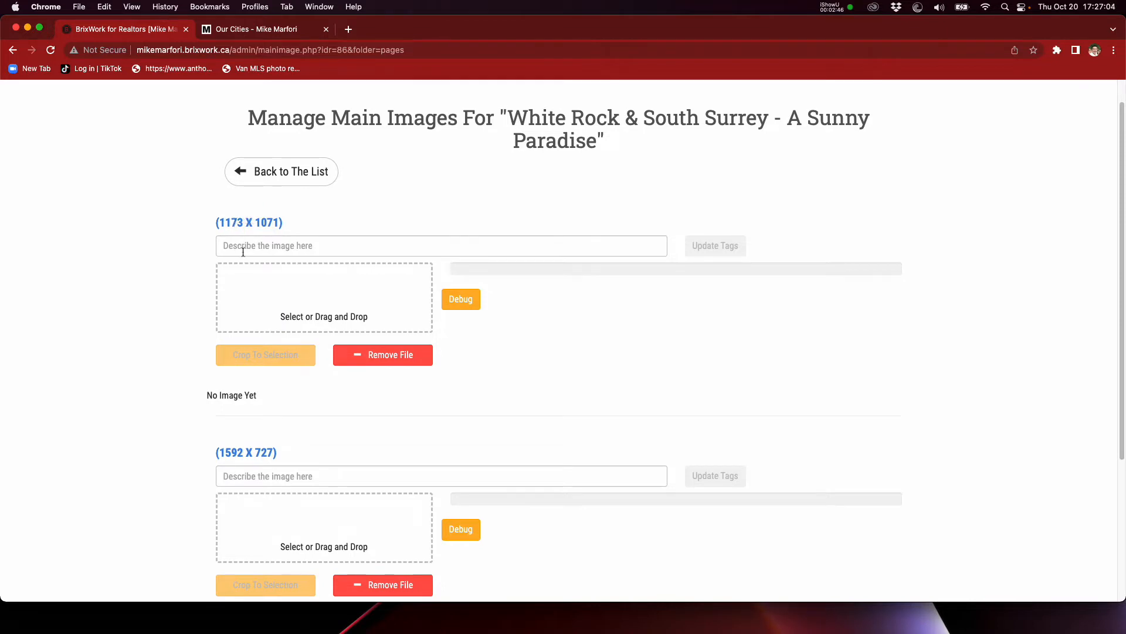
# Step: Switch to the Test Pics folder in Finder and preview the untitled photos to choose one for the White Rock page
pyautogui.scroll(-1, 261, 237)
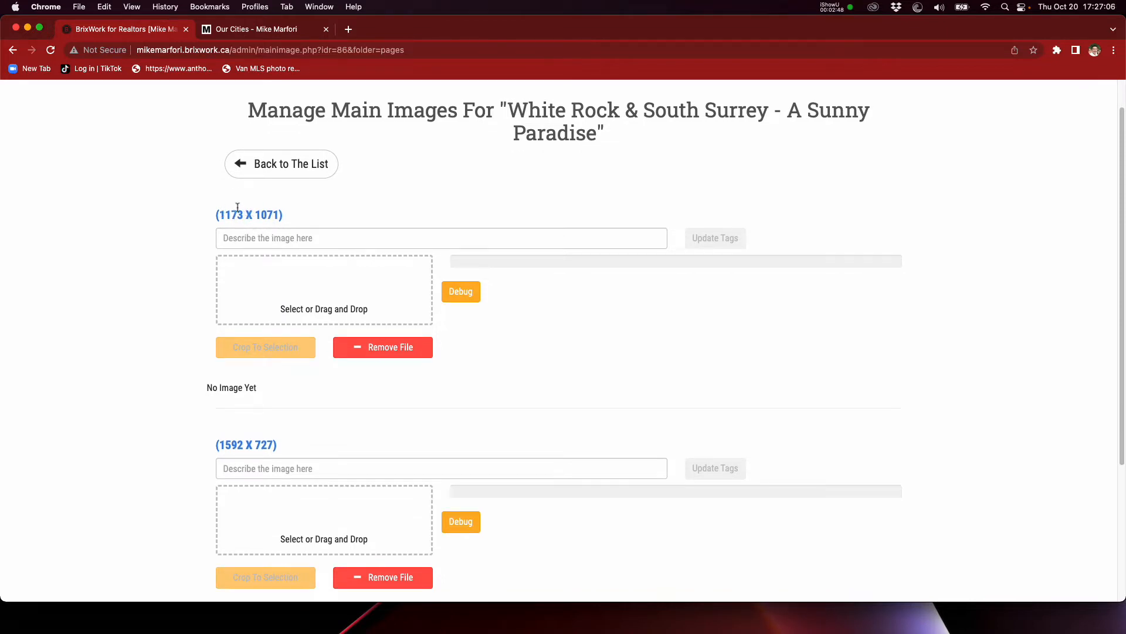
pyautogui.moveTo(226, 218); pyautogui.dragTo(247, 213)
pyautogui.press('super+Tab')
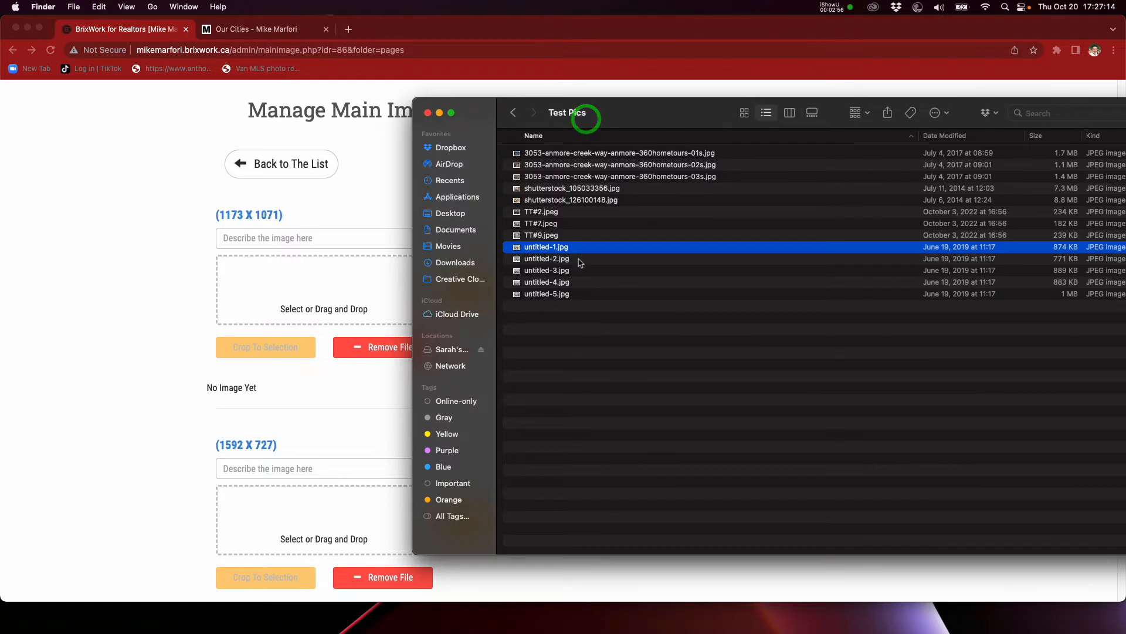
pyautogui.click(580, 259)
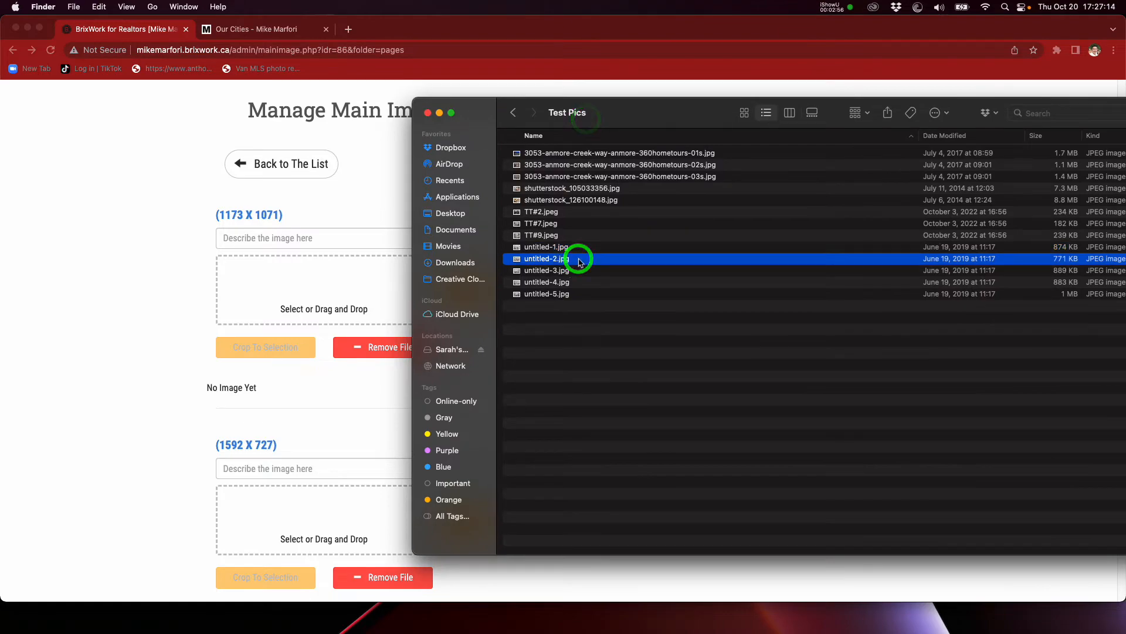
pyautogui.press('space')
pyautogui.press('Down')
pyautogui.press('Down')
pyautogui.press('Down')
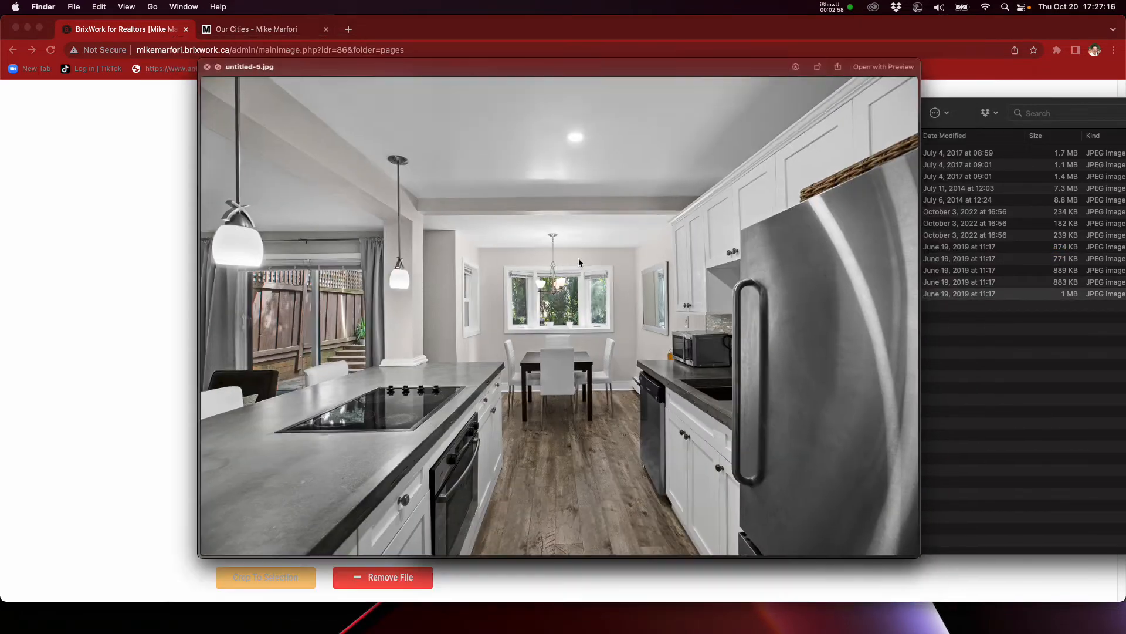
pyautogui.press('space')
pyautogui.press('Up')
pyautogui.press('Up')
pyautogui.press('Up')
pyautogui.press('Up')
pyautogui.press('Up')
pyautogui.press('Up')
pyautogui.press('Up')
pyautogui.press('Up')
pyautogui.press('space')
pyautogui.press('Down')
pyautogui.press('Down')
pyautogui.press('Down')
pyautogui.press('Down')
pyautogui.press('Down')
pyautogui.press('space')
pyautogui.press('space')
pyautogui.press('space')
pyautogui.press('space')
pyautogui.press('Down')
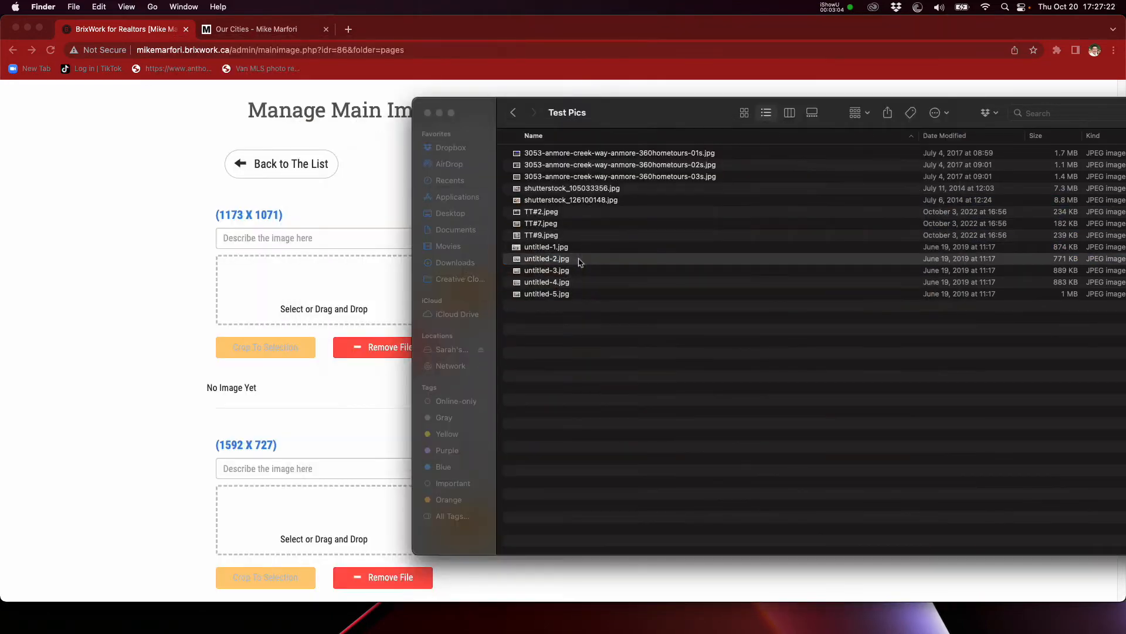
# Step: Upload untitled-3.jpg from the Test Pics folder into the 1173 x 1071 main image slot
pyautogui.moveTo(563, 271); pyautogui.dragTo(332, 276)
pyautogui.scroll(-1, 152, 246)
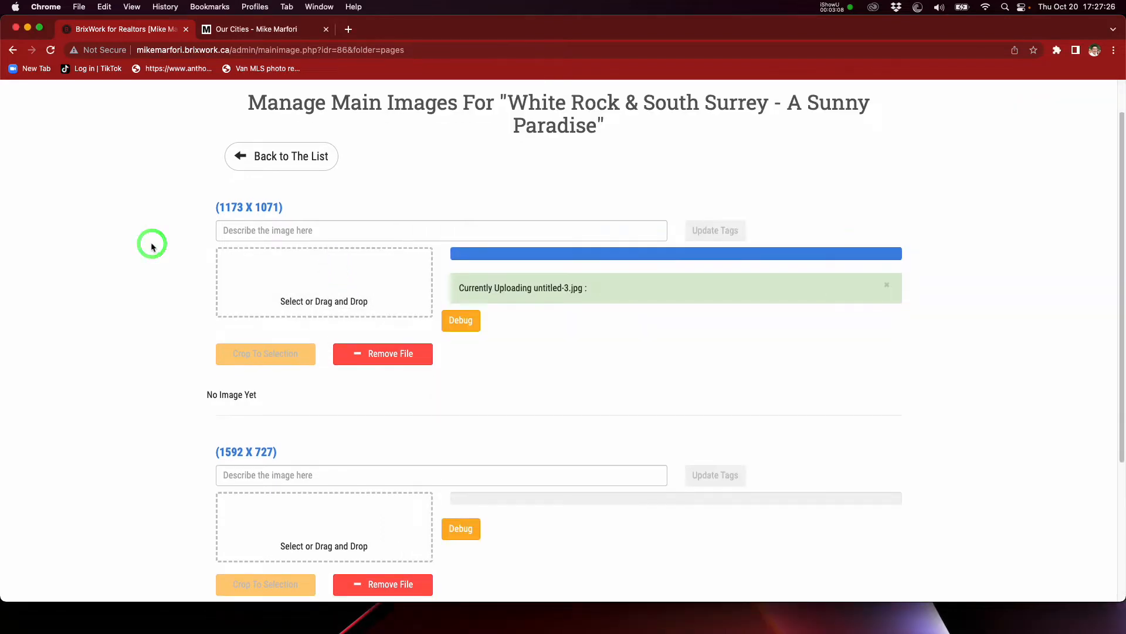
pyautogui.scroll(-5, 162, 264)
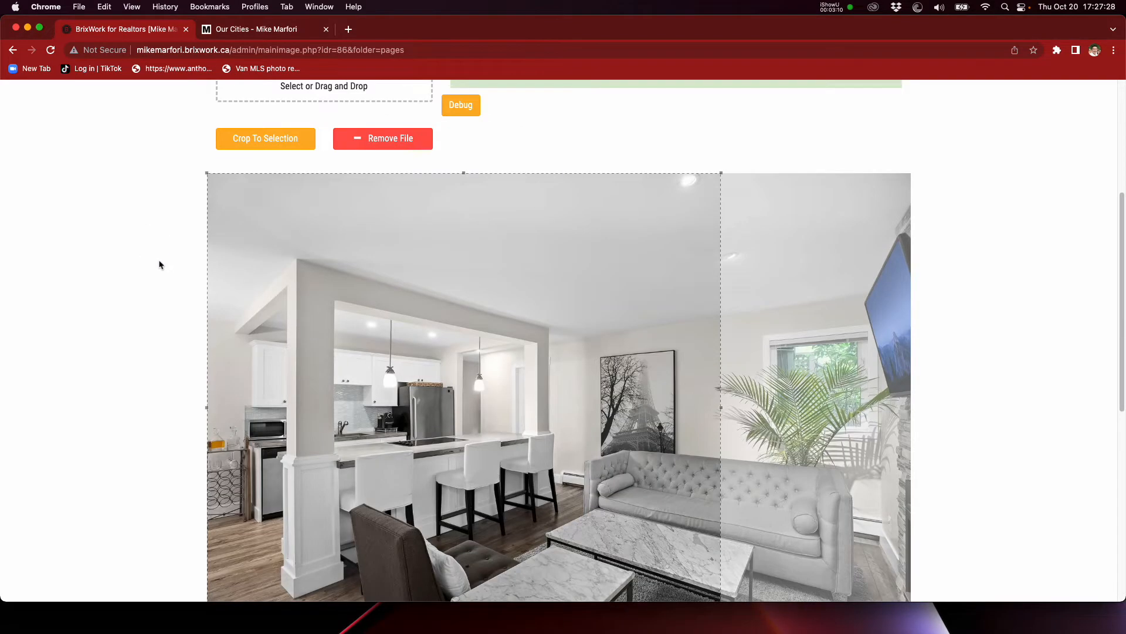
# Step: Shift the 1173 x 1071 image's crop area rightward to take in the sofa and plant, and crop to it
pyautogui.scroll(-10, 159, 265)
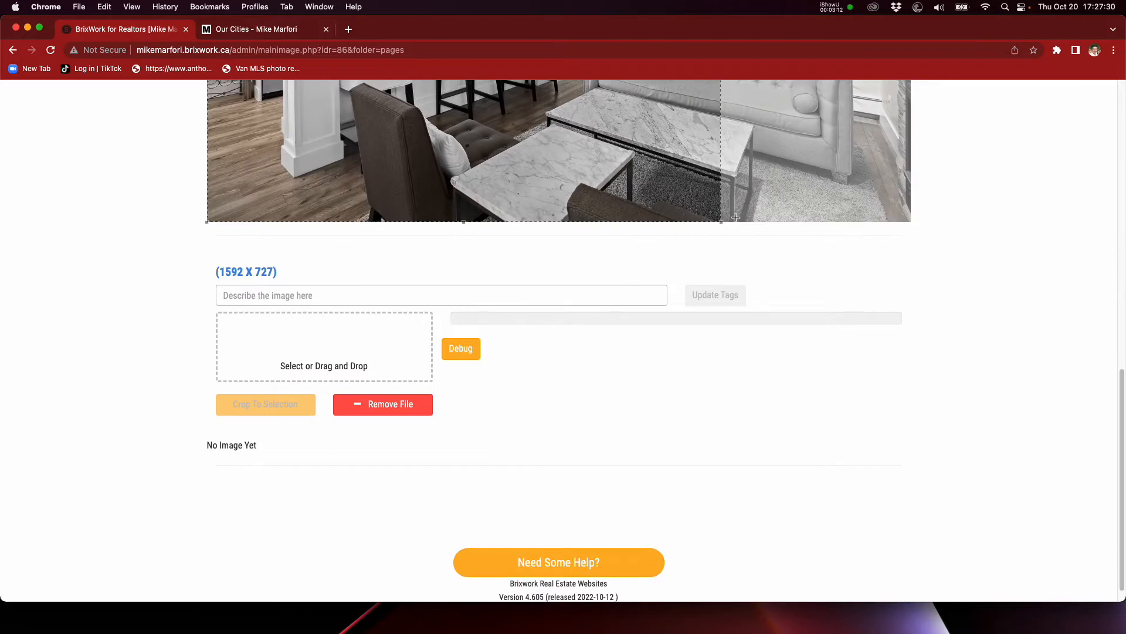
pyautogui.scroll(10, 731, 226)
pyautogui.moveTo(586, 347); pyautogui.dragTo(734, 340)
pyautogui.click(285, 146)
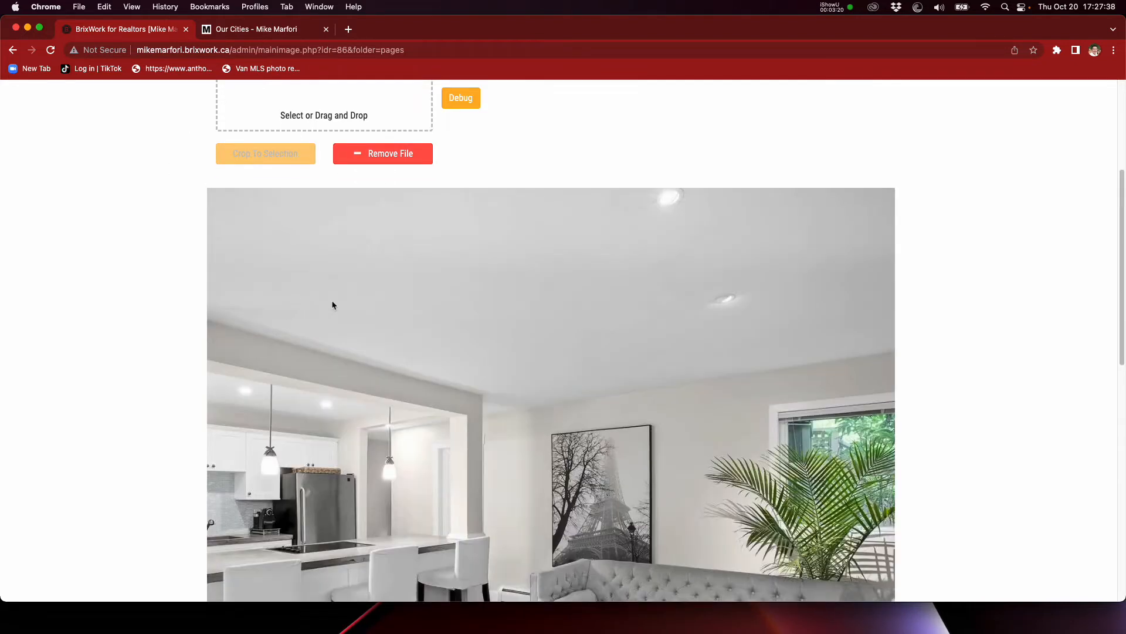
pyautogui.scroll(-5, 467, 296)
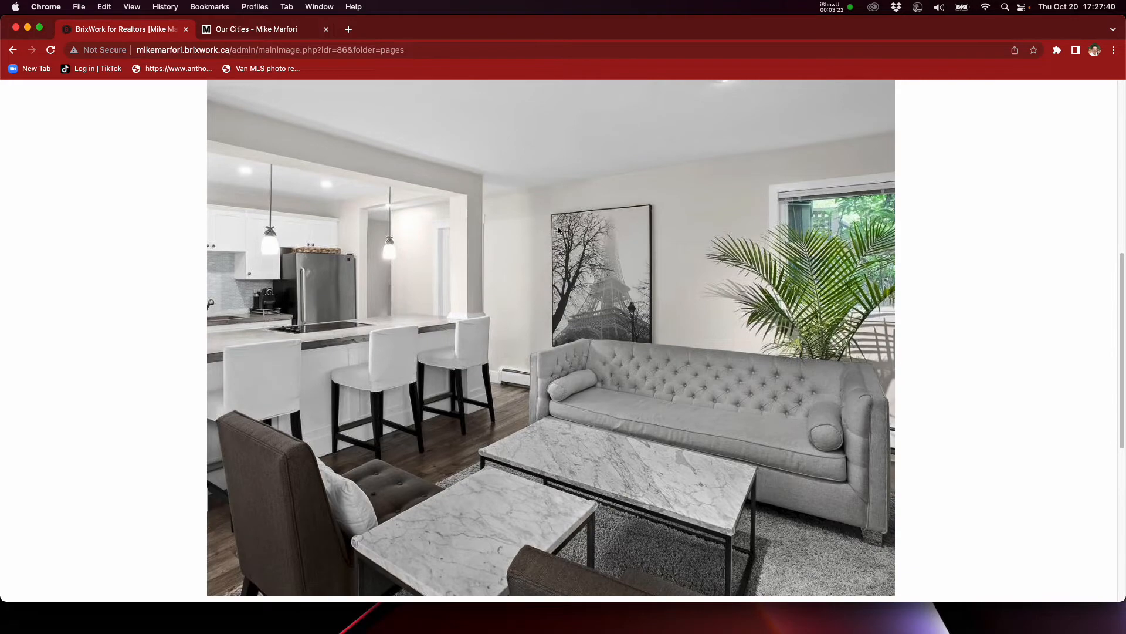
# Step: Reload the public Our Cities page to check White Rock's tile image, and open the White Rock page from it
pyautogui.click(276, 30)
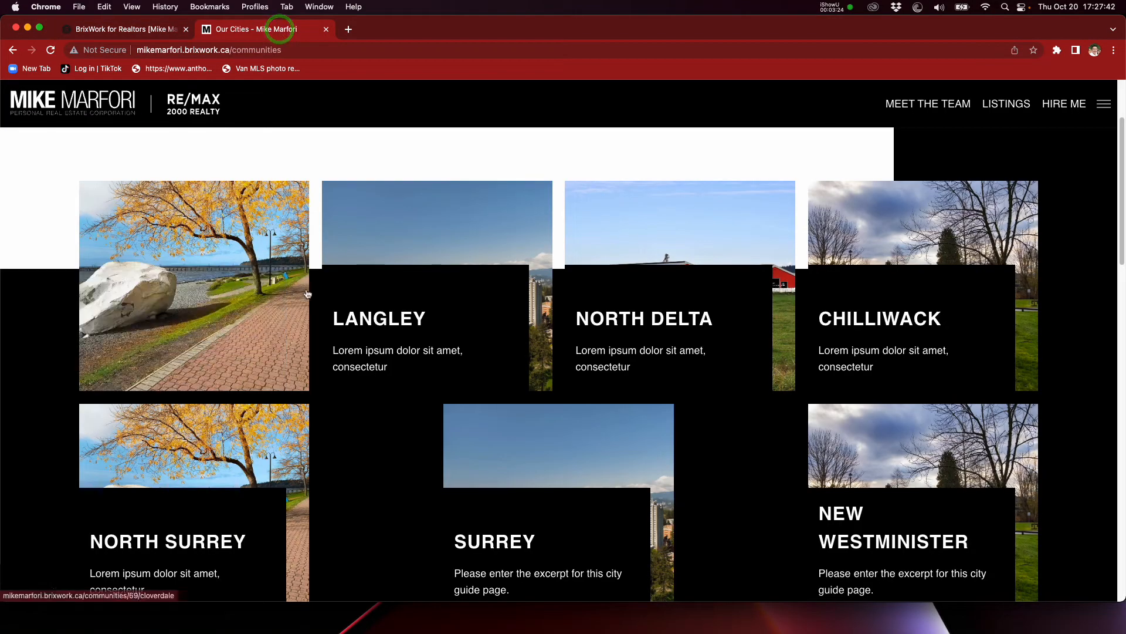
pyautogui.press('super+r')
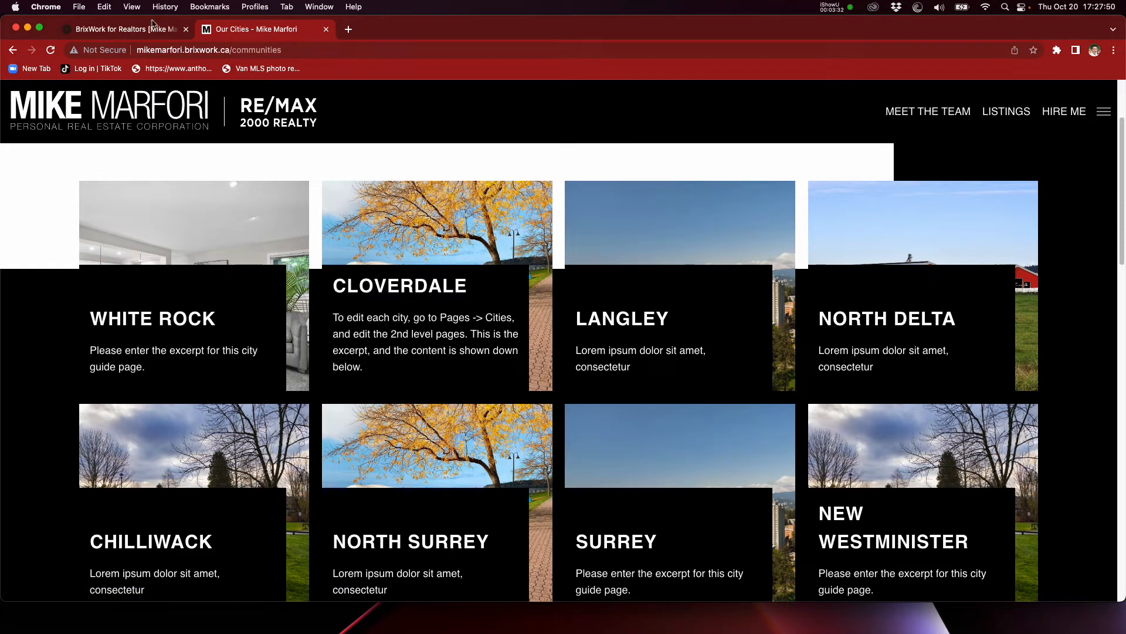
pyautogui.click(152, 27)
pyautogui.scroll(5, 375, 317)
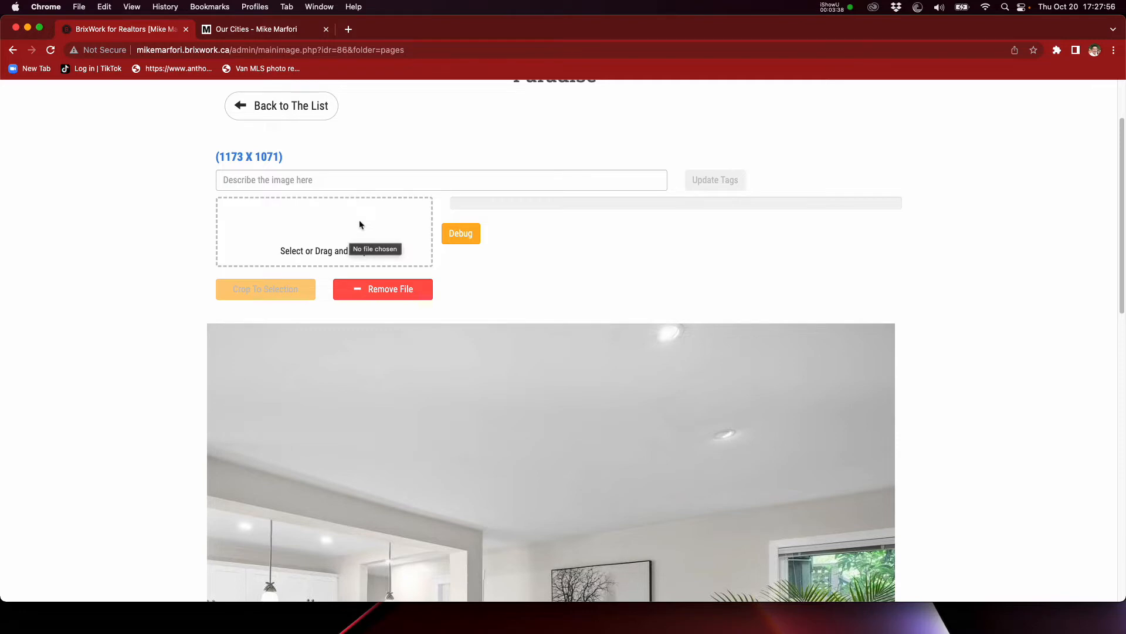
pyautogui.scroll(-2, 134, 188)
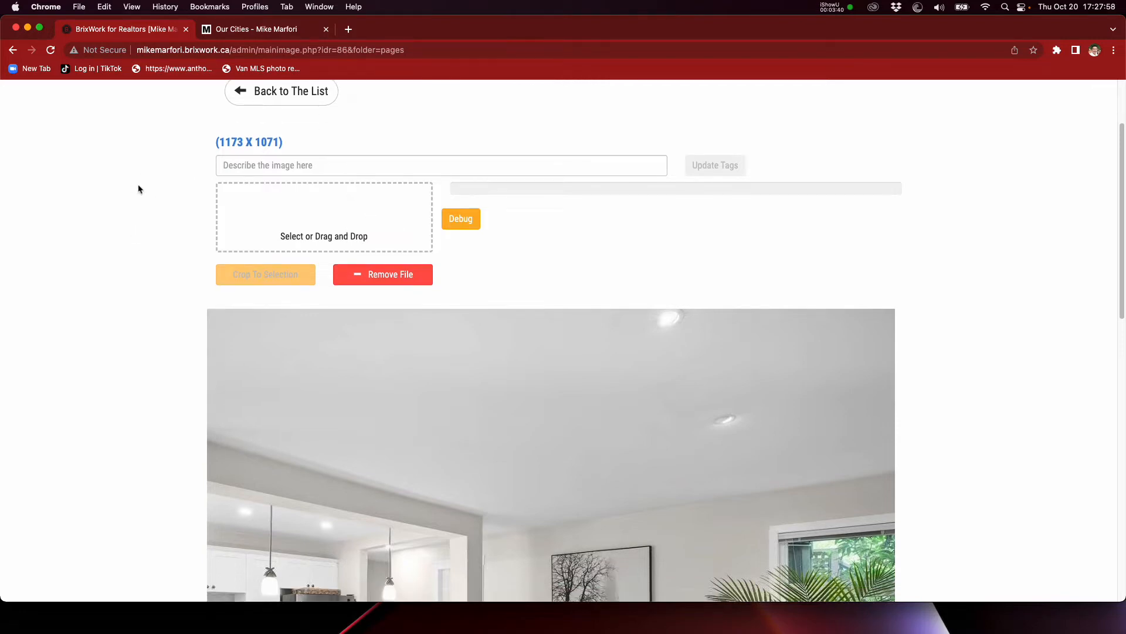
pyautogui.click(252, 29)
pyautogui.click(197, 241)
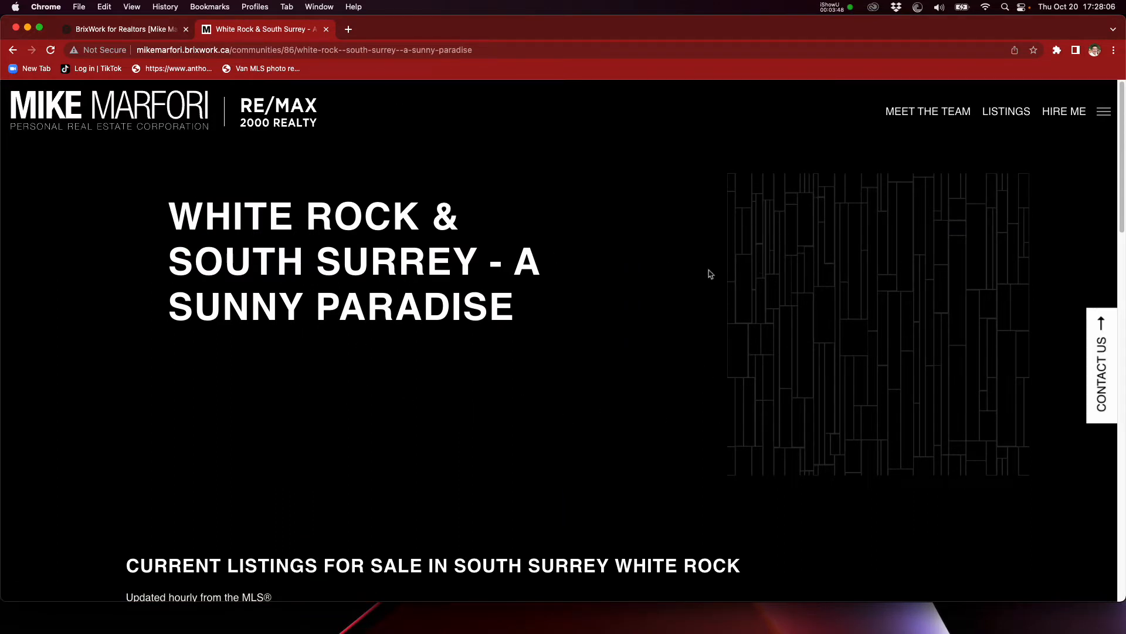
# Step: Back in the main image settings, upload untitled-2.jpg from the Test Pics folder into the 1592 x 727 slot
pyautogui.click(148, 29)
pyautogui.scroll(-10, 85, 253)
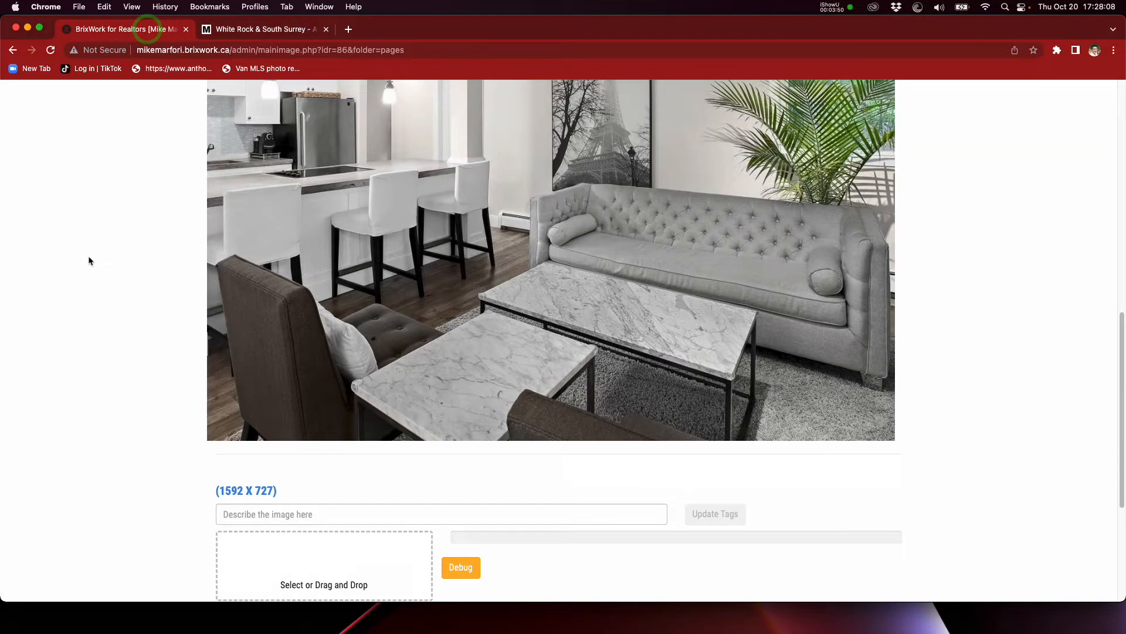
pyautogui.click(258, 382)
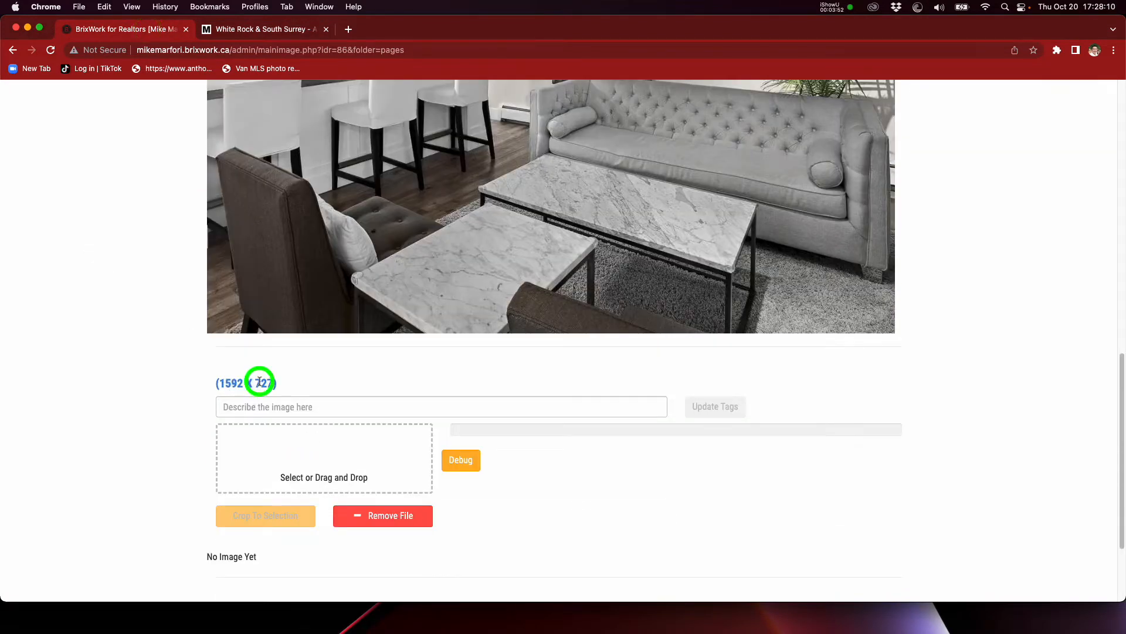
pyautogui.click(365, 616)
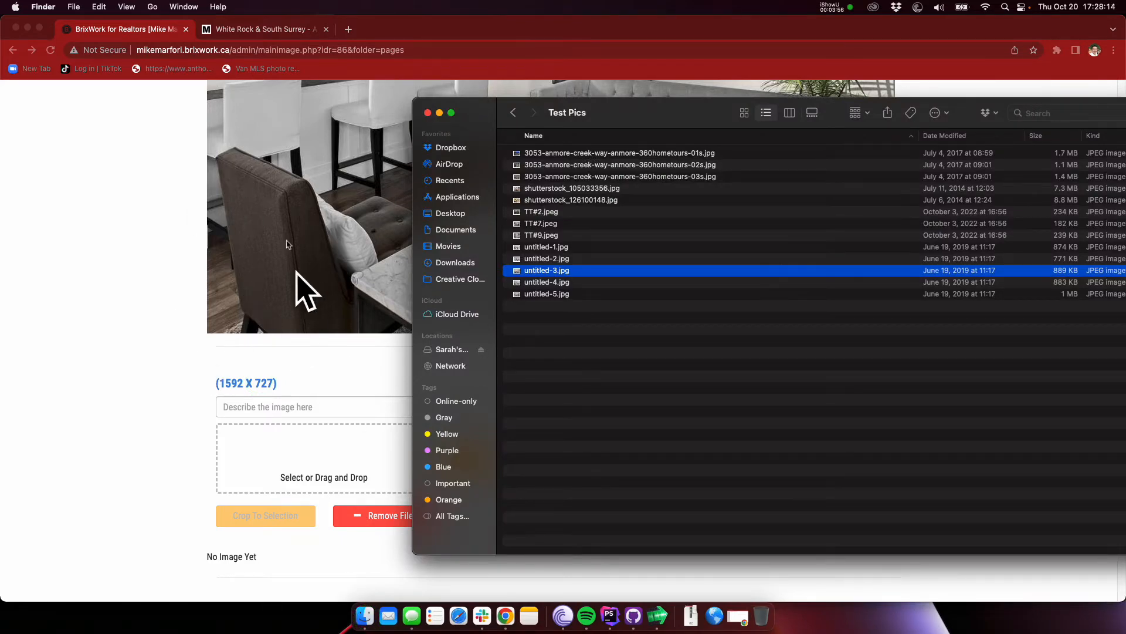
pyautogui.click(674, 364)
pyautogui.click(571, 259)
pyautogui.press('space')
pyautogui.press('space')
pyautogui.moveTo(557, 262); pyautogui.dragTo(301, 458)
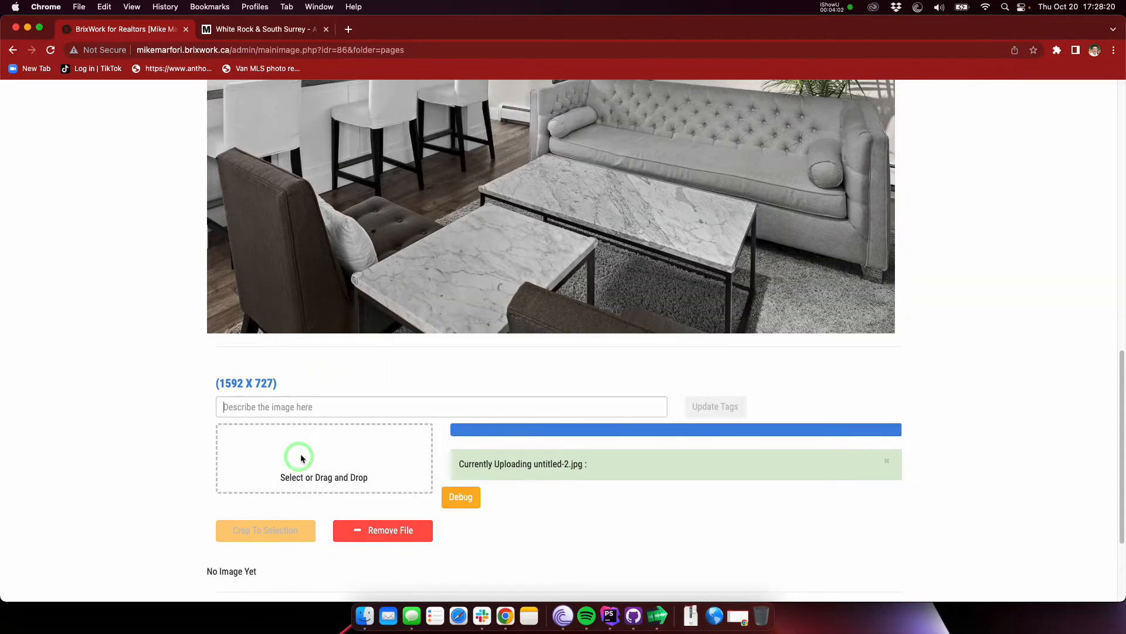
# Step: Shift the 1592 x 727 image's crop area down over the fireplace and seating, and crop to it
pyautogui.scroll(-10, 126, 407)
pyautogui.click(528, 243)
pyautogui.moveTo(528, 243); pyautogui.dragTo(656, 342)
pyautogui.scroll(3, 656, 342)
pyautogui.click(250, 237)
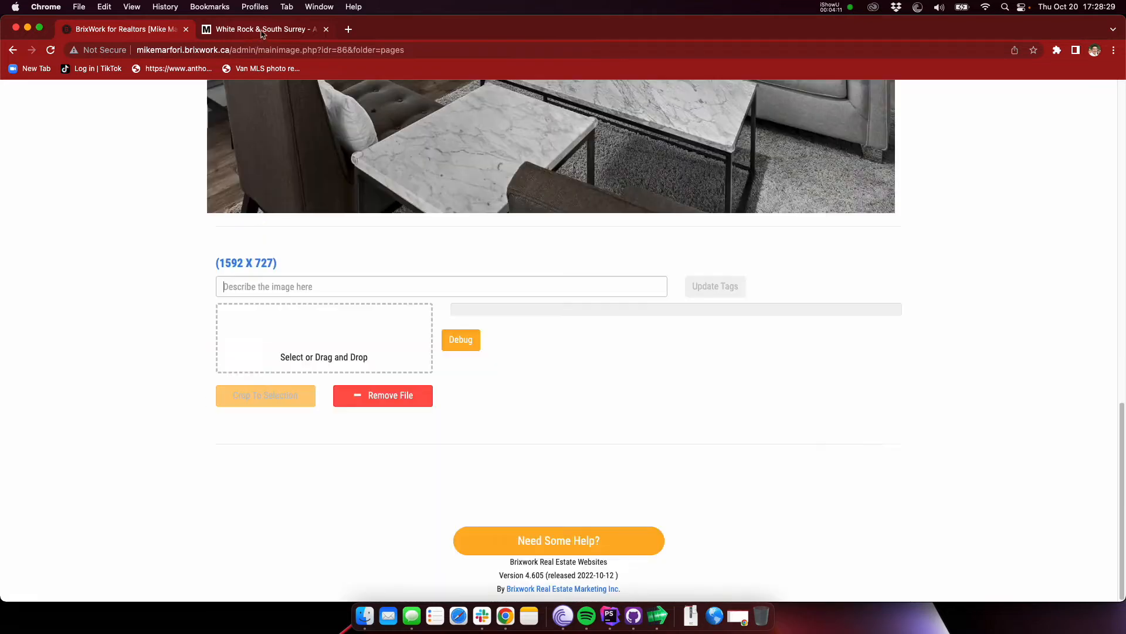
# Step: Reload the public White Rock page and examine how the new banner image is displayed
pyautogui.click(258, 30)
pyautogui.click(336, 232)
pyautogui.click(377, 236)
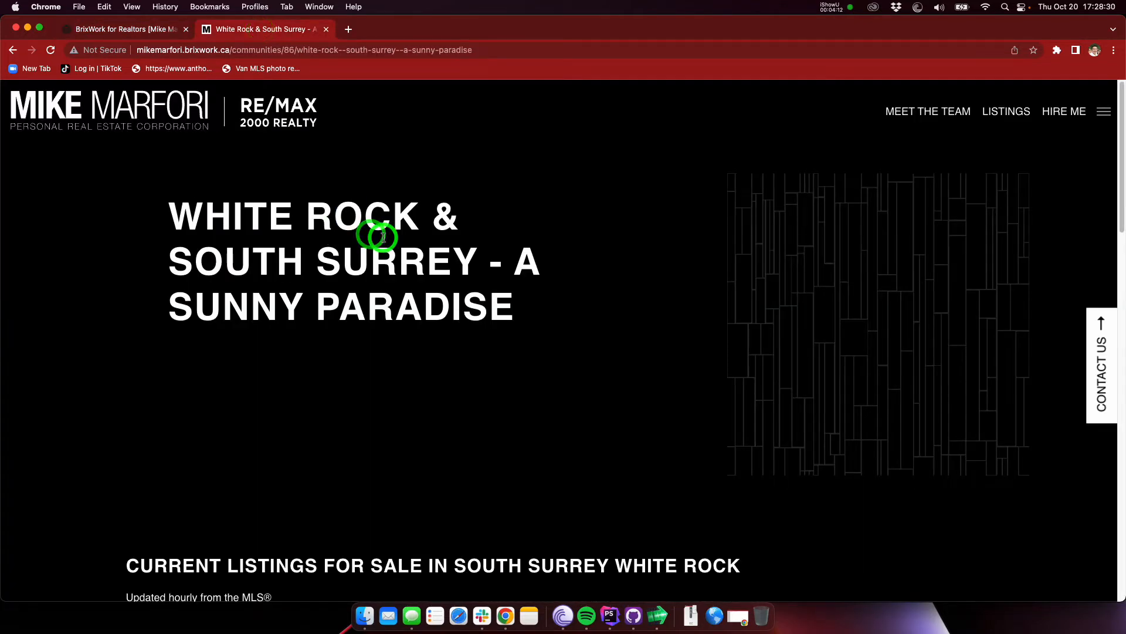
pyautogui.press('super+r')
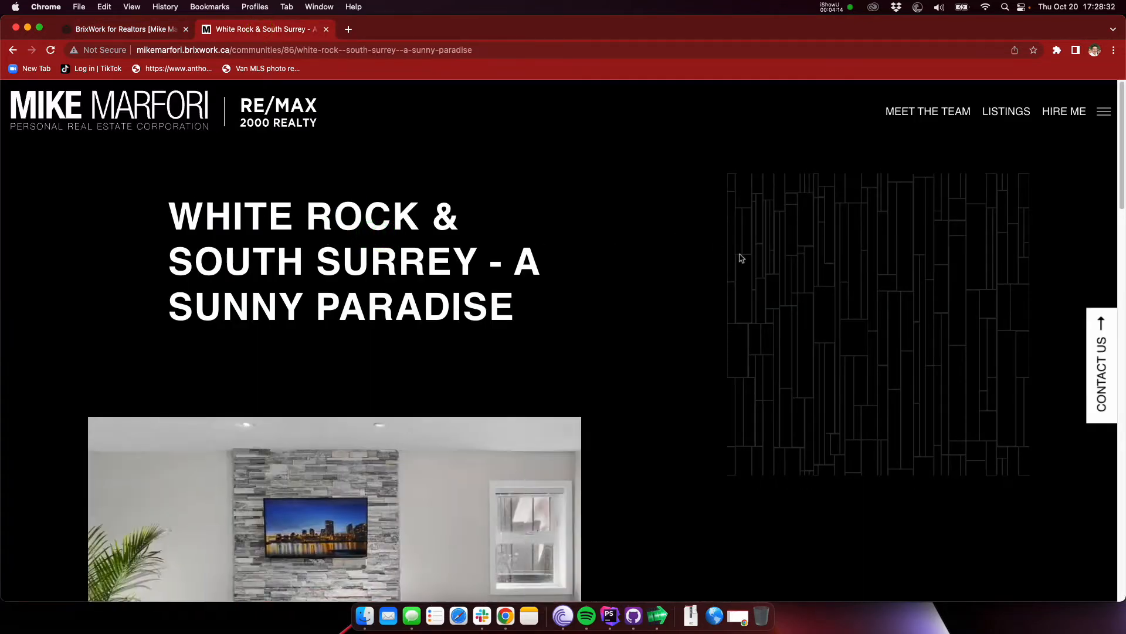
pyautogui.scroll(-1, 740, 257)
pyautogui.scroll(-5, 535, 421)
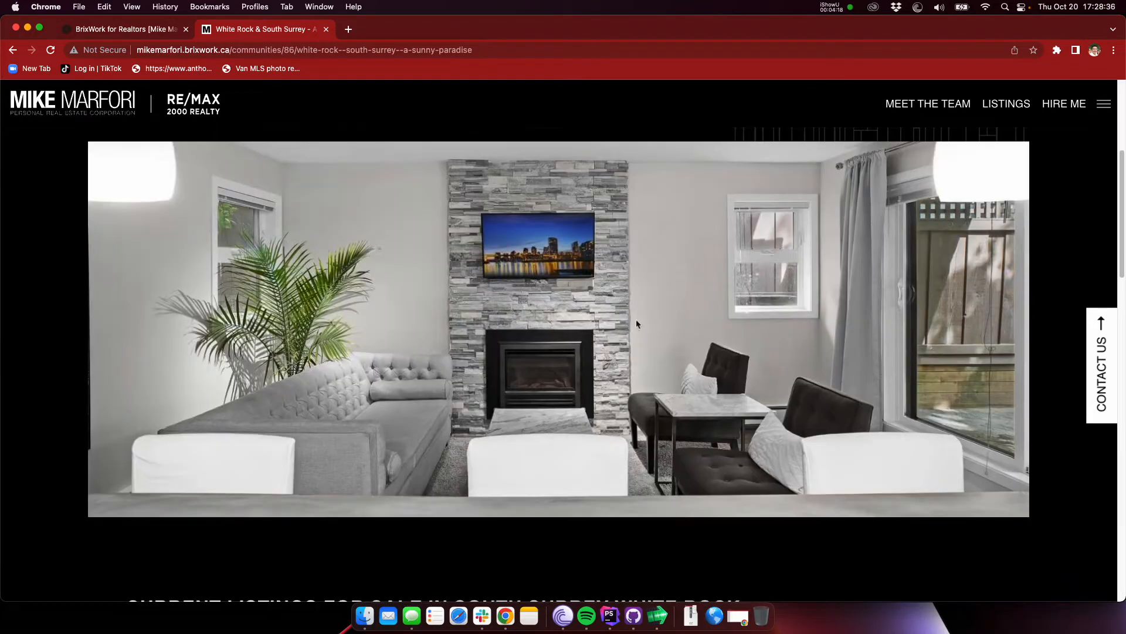
pyautogui.scroll(6, 462, 317)
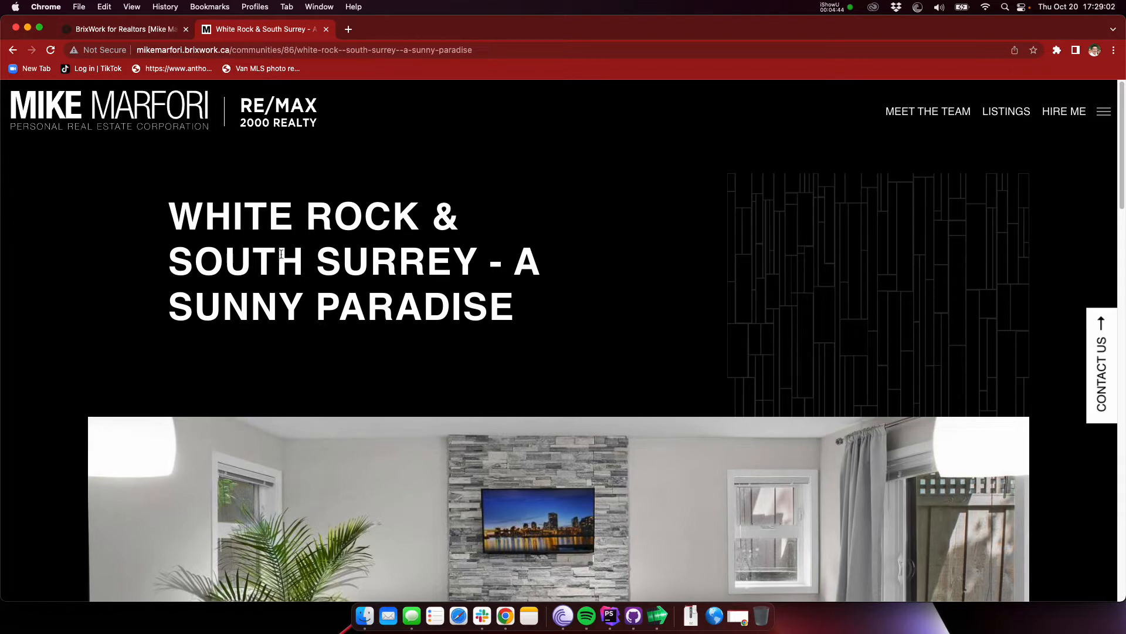
# Step: Examine the neighbourhood listings section for South Surrey White Rock on the public page
pyautogui.scroll(-8, 528, 352)
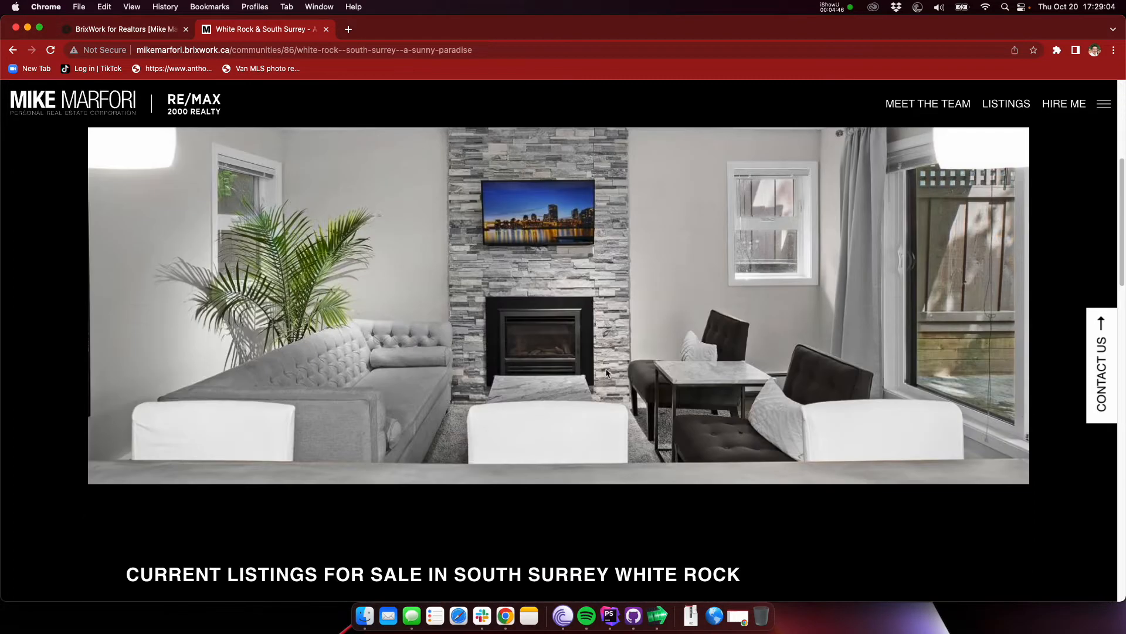
pyautogui.scroll(-3, 527, 354)
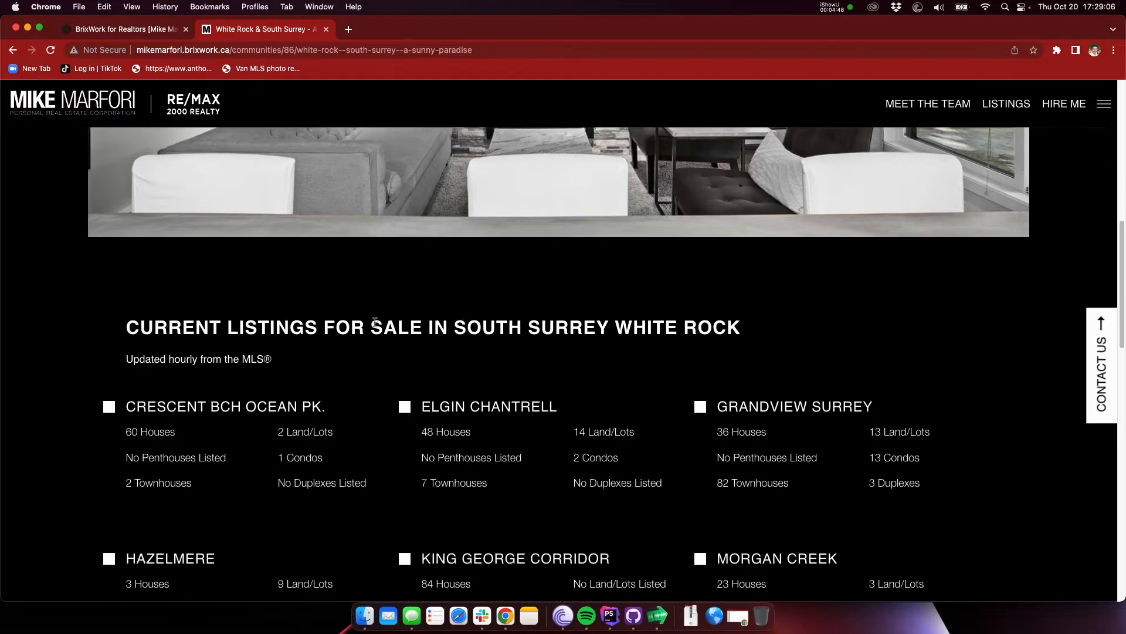
pyautogui.scroll(-3, 337, 289)
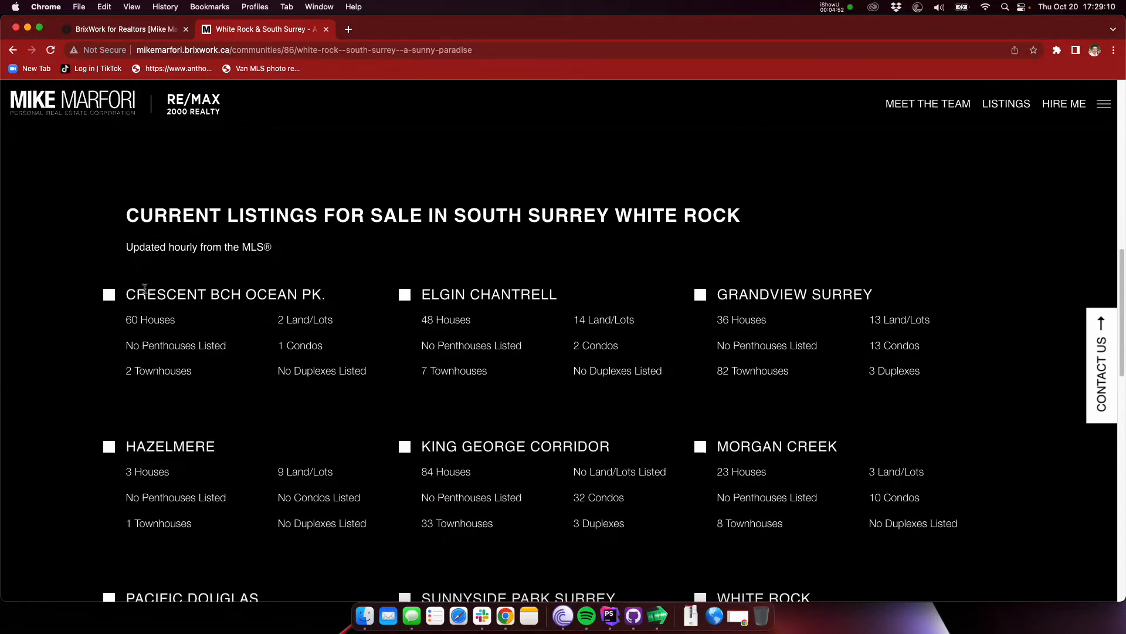
pyautogui.scroll(1, 146, 288)
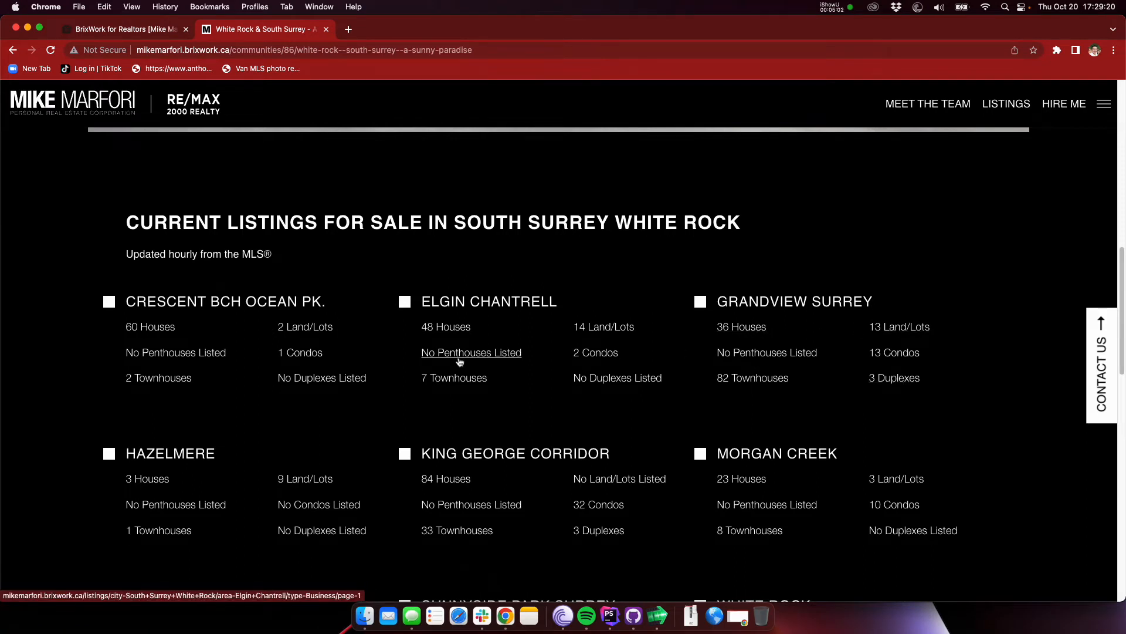
pyautogui.scroll(-1, 463, 352)
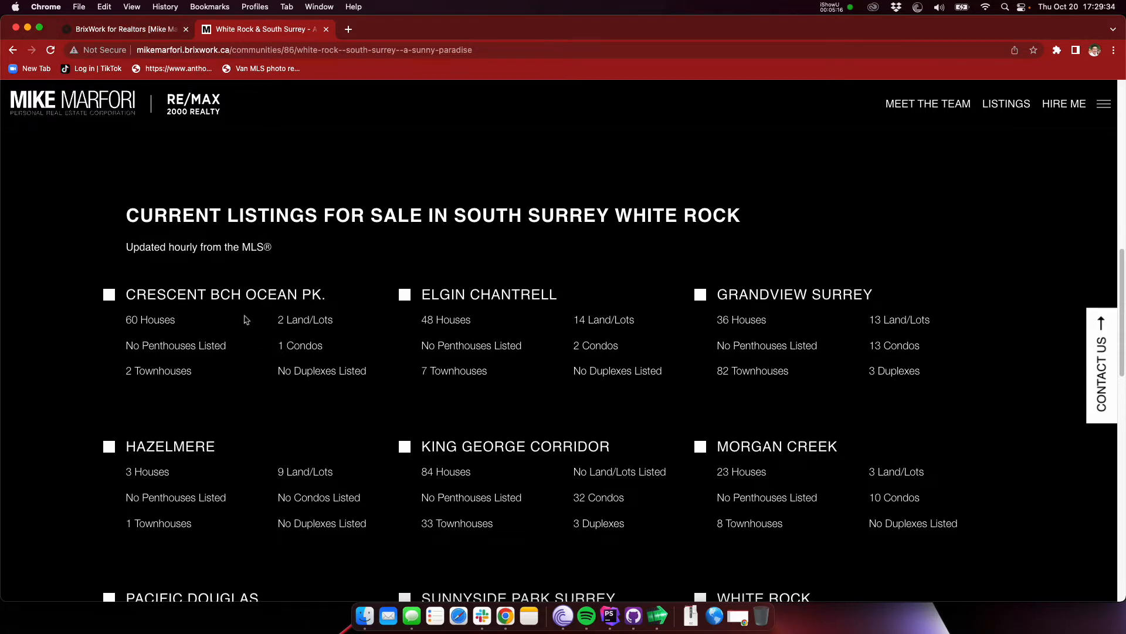
pyautogui.scroll(-1, 381, 337)
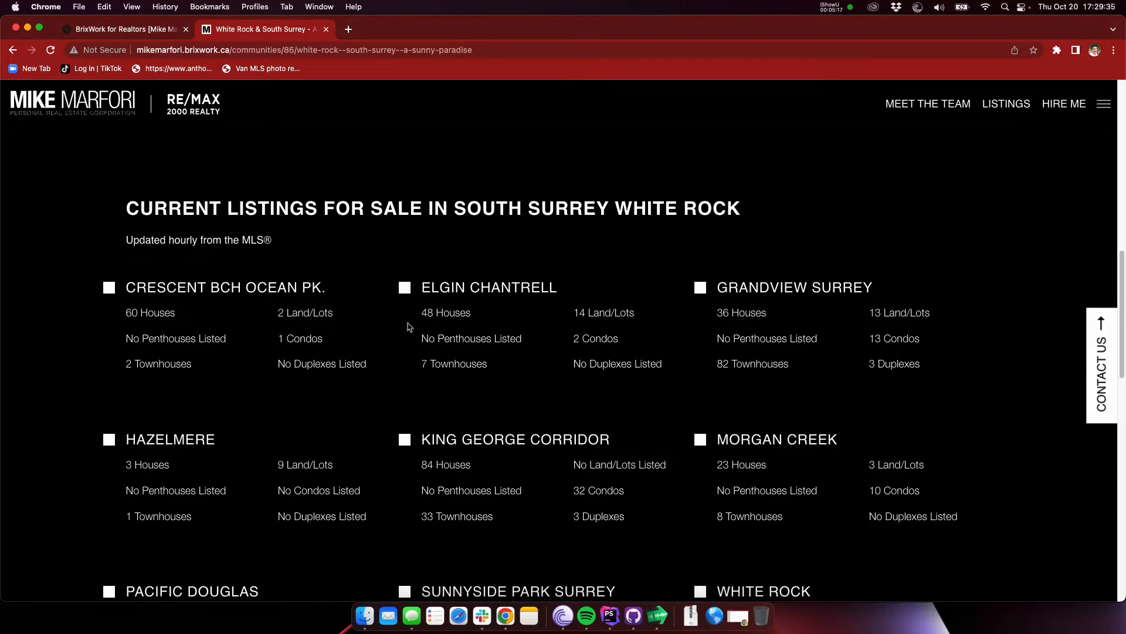
# Step: In the admin content pages, expand Our Cities and start adding a new subpage under White Rock
pyautogui.click(148, 28)
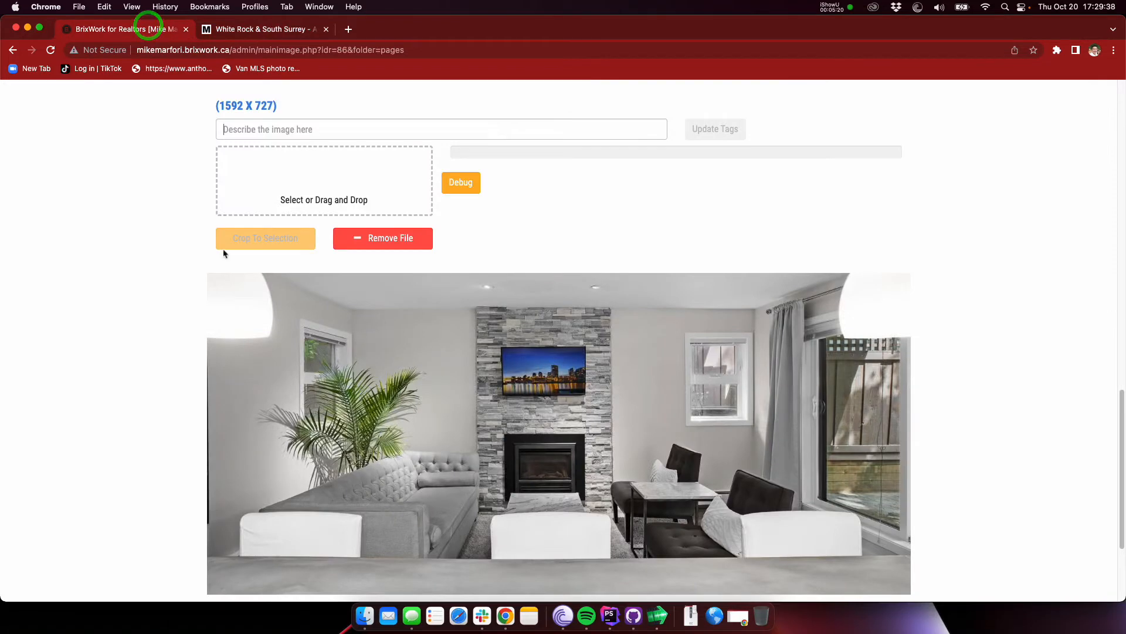
pyautogui.click(155, 247)
pyautogui.scroll(17, 155, 247)
pyautogui.moveTo(937, 100)
pyautogui.click(929, 120)
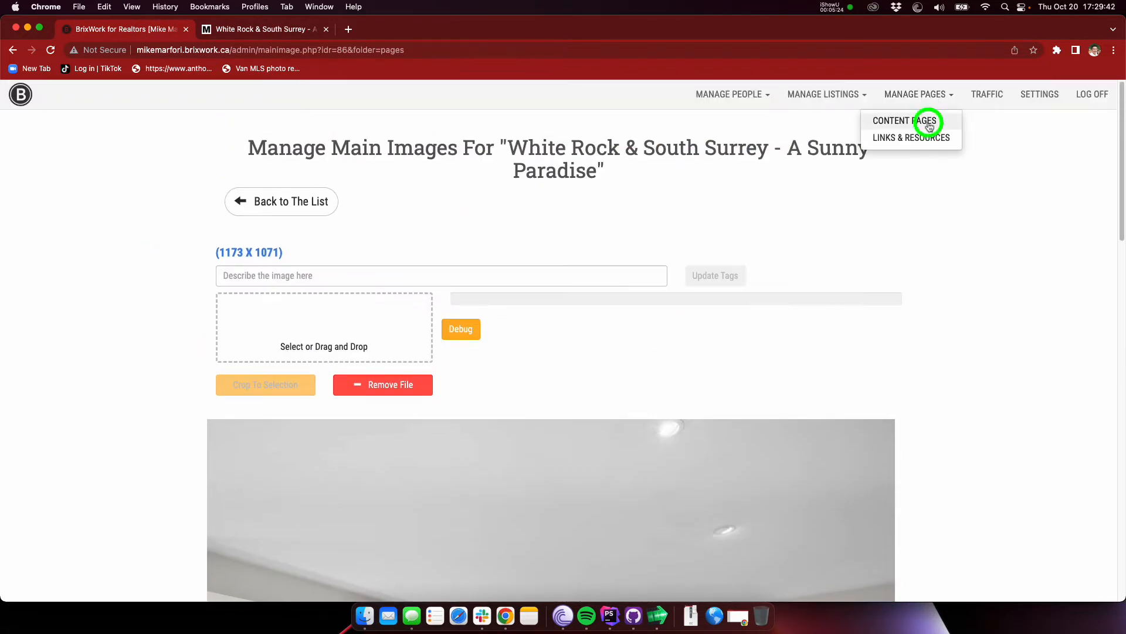
pyautogui.scroll(-1, 142, 311)
pyautogui.scroll(-3, 142, 311)
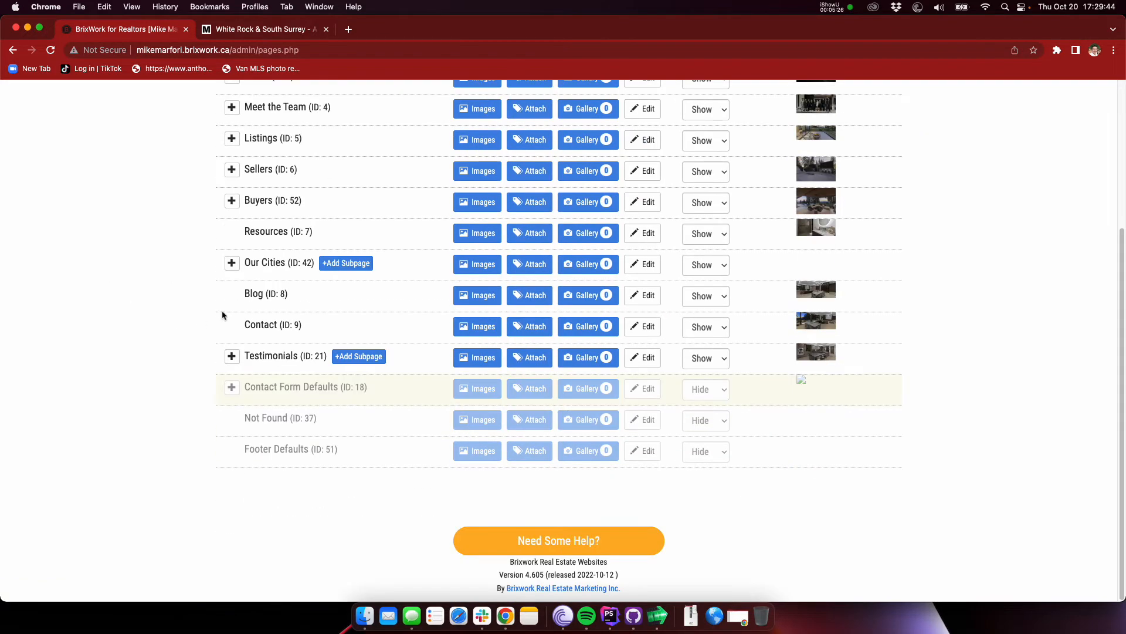
pyautogui.click(231, 262)
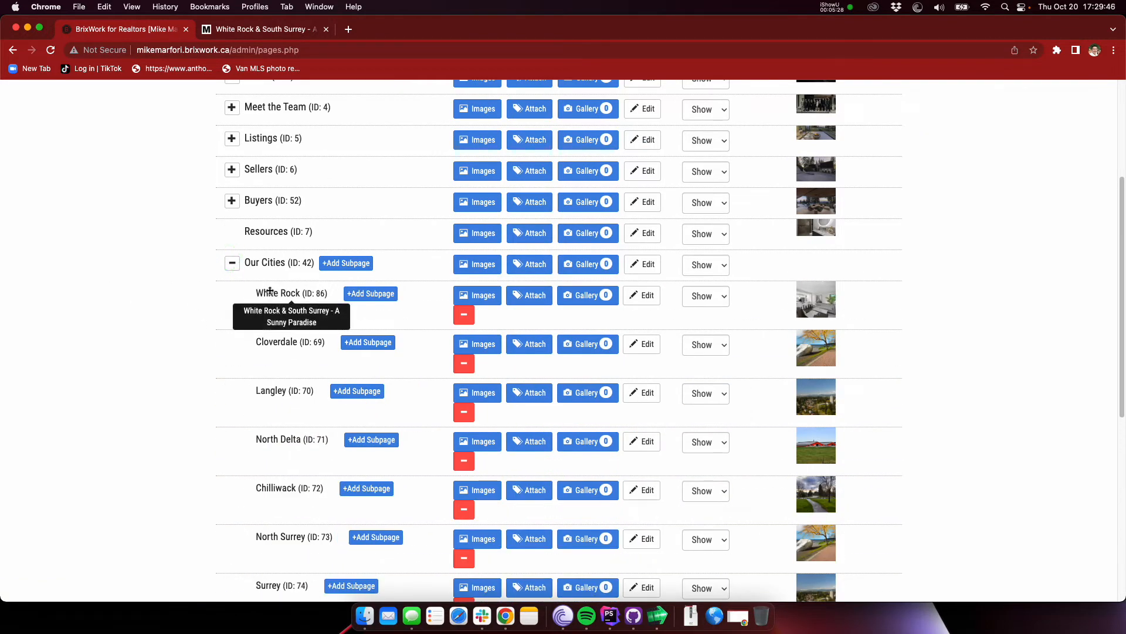
pyautogui.click(372, 295)
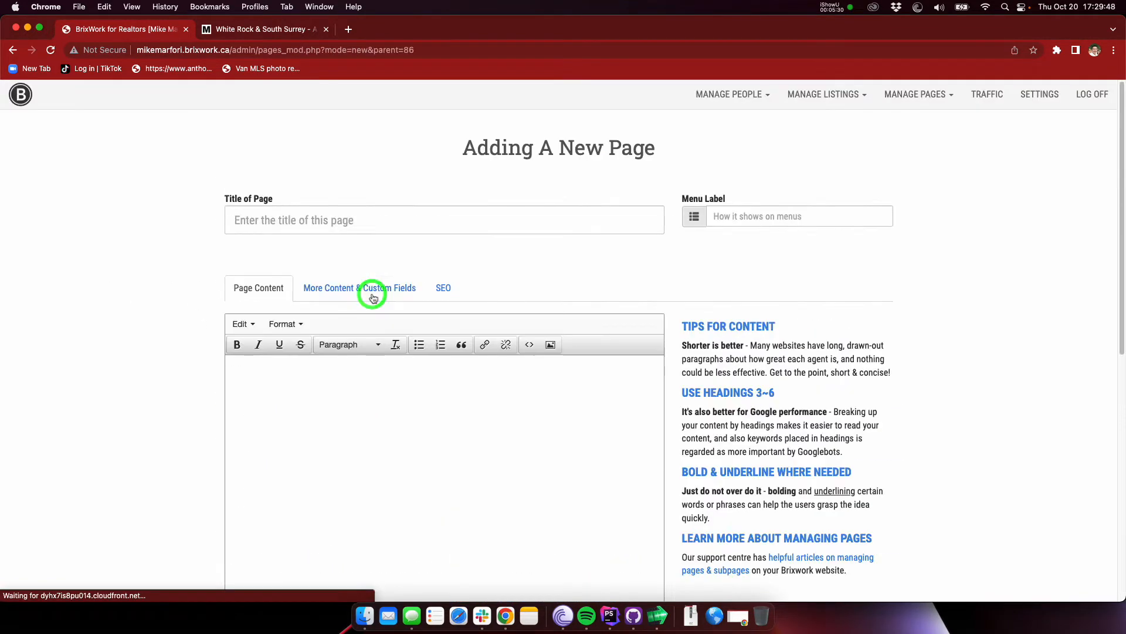
# Step: Title the new page "Elgin Chantrell & Sunnyside Park - A Family Oriented Suburb"
pyautogui.click(259, 227)
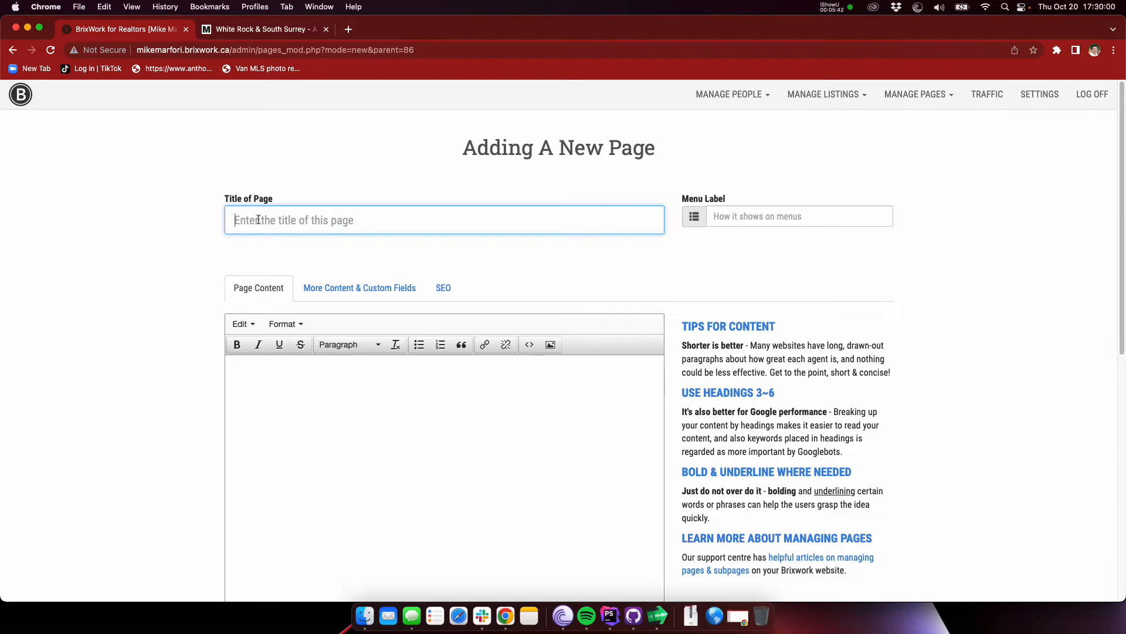
pyautogui.write('Engin ')
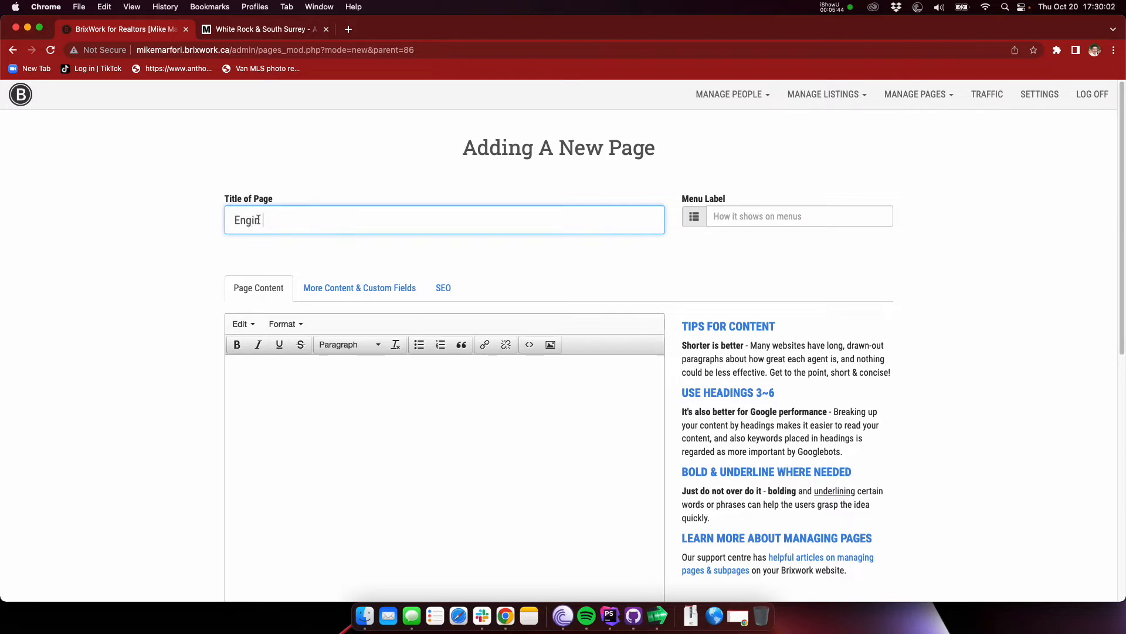
pyautogui.write('Chantrell & Sunnyside Park')
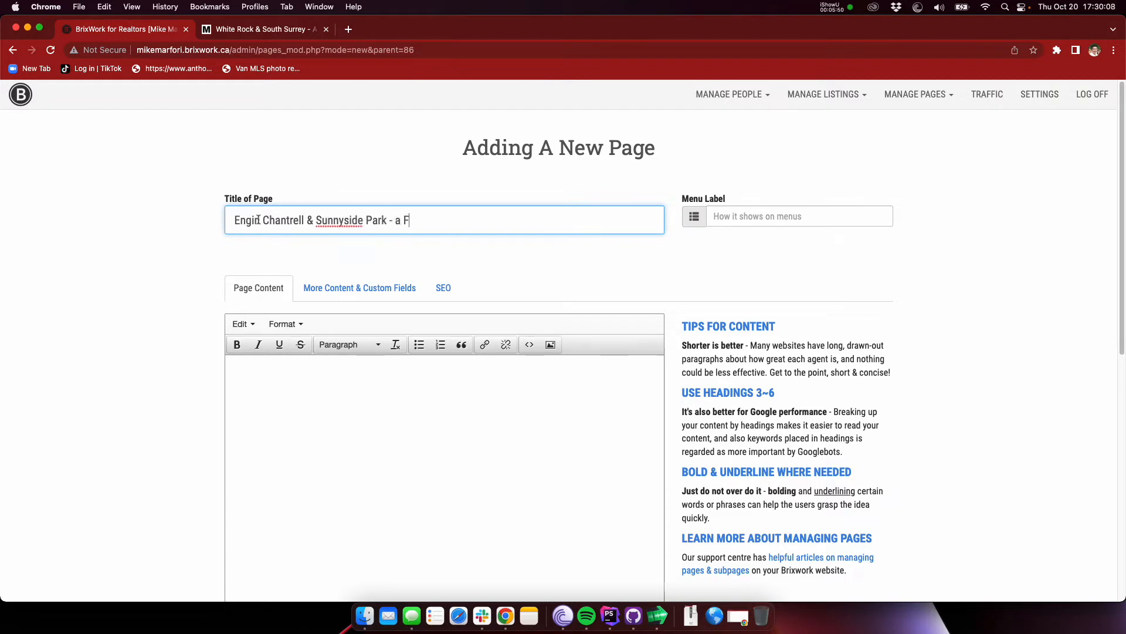
pyautogui.write(" - A Family's Pa")
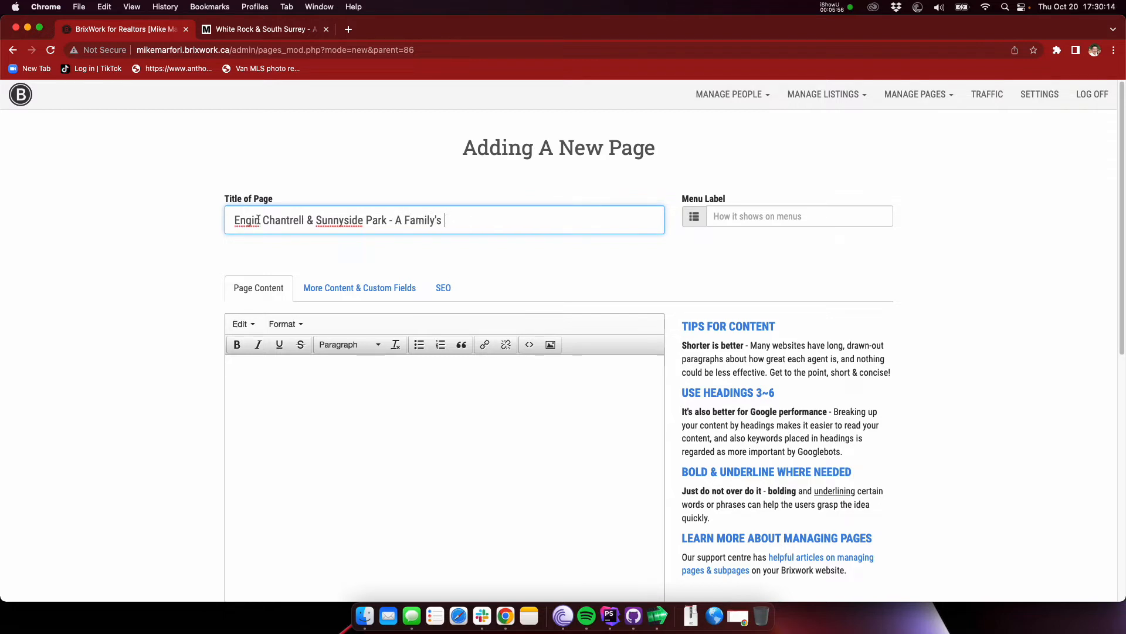
pyautogui.press('BackSpace')
pyautogui.press('BackSpace')
pyautogui.write('Oriented Su')
pyautogui.click(245, 220)
pyautogui.press('BackSpace')
pyautogui.write('l')
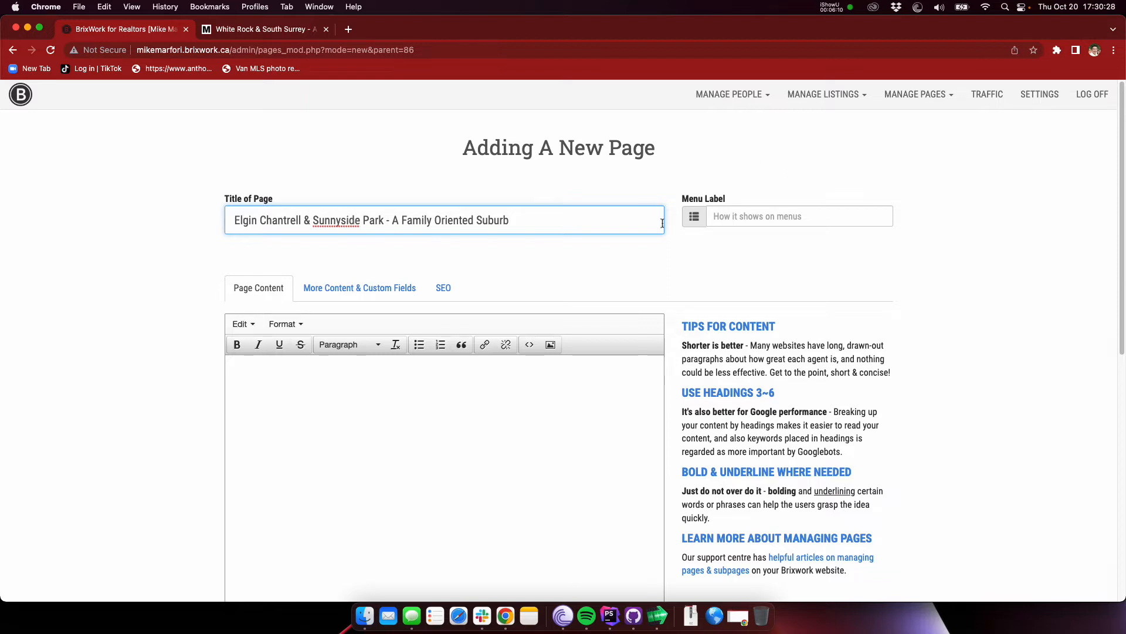
pyautogui.click(586, 224)
# Step: Set the new page's menu label to "Elgin Chantrell & Sunnyside"
pyautogui.click(757, 218)
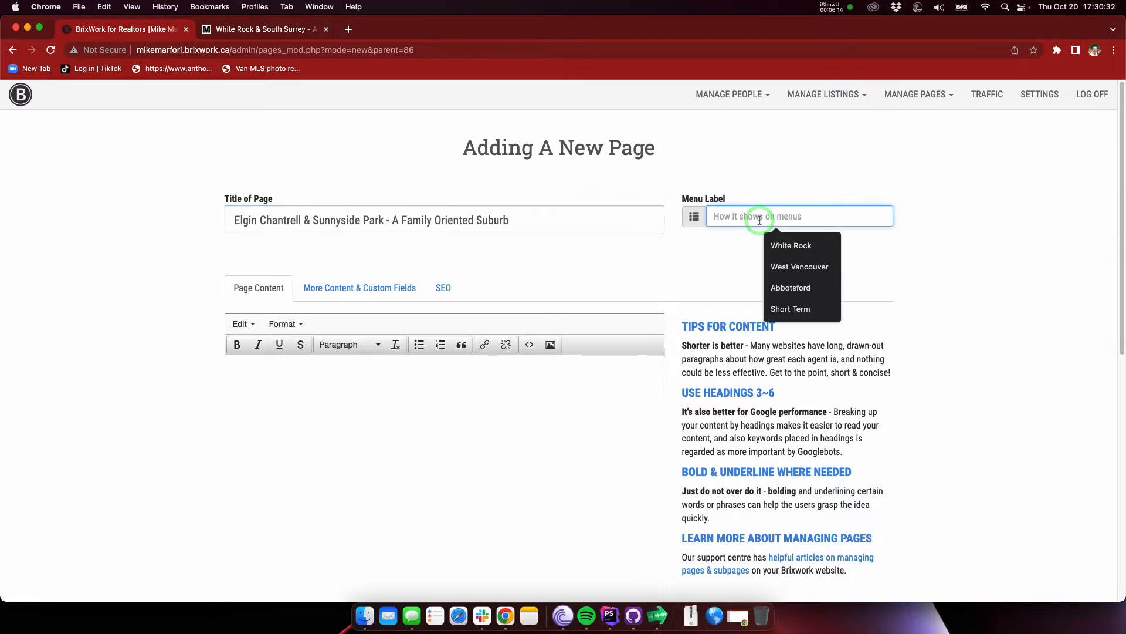
pyautogui.write('Eng')
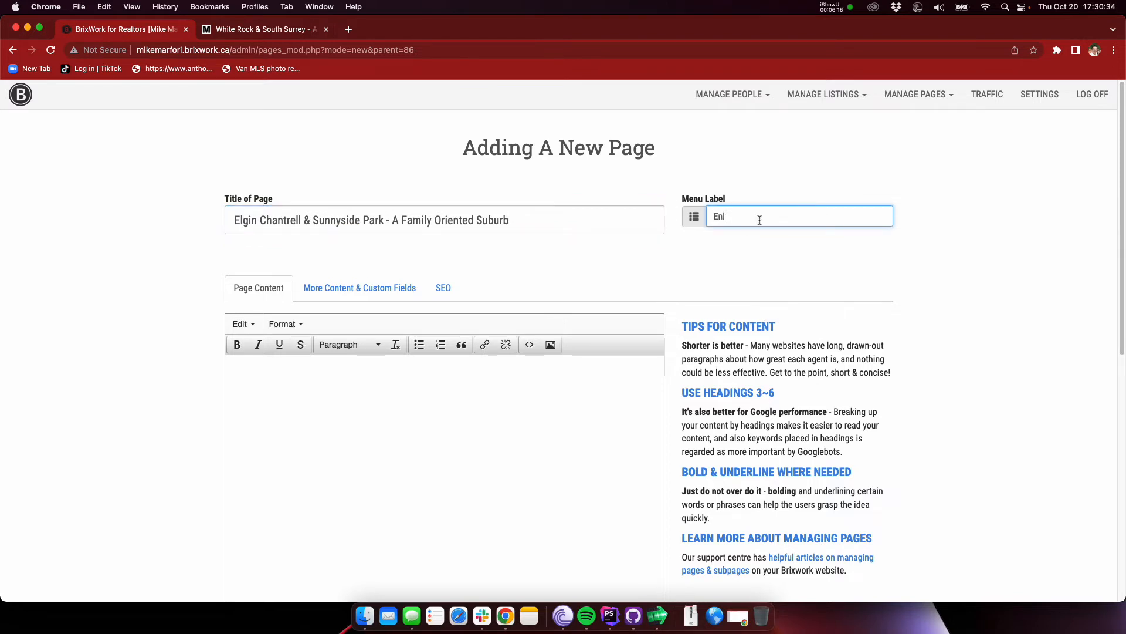
pyautogui.write('in Chantrell & Sunnyside')
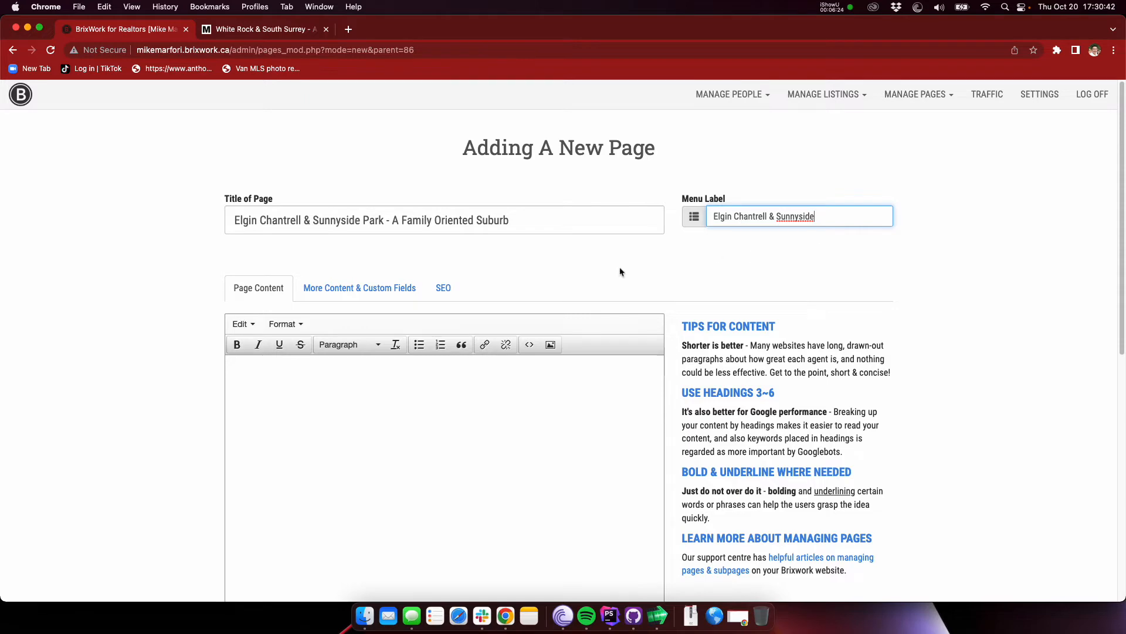
pyautogui.scroll(-10, 146, 284)
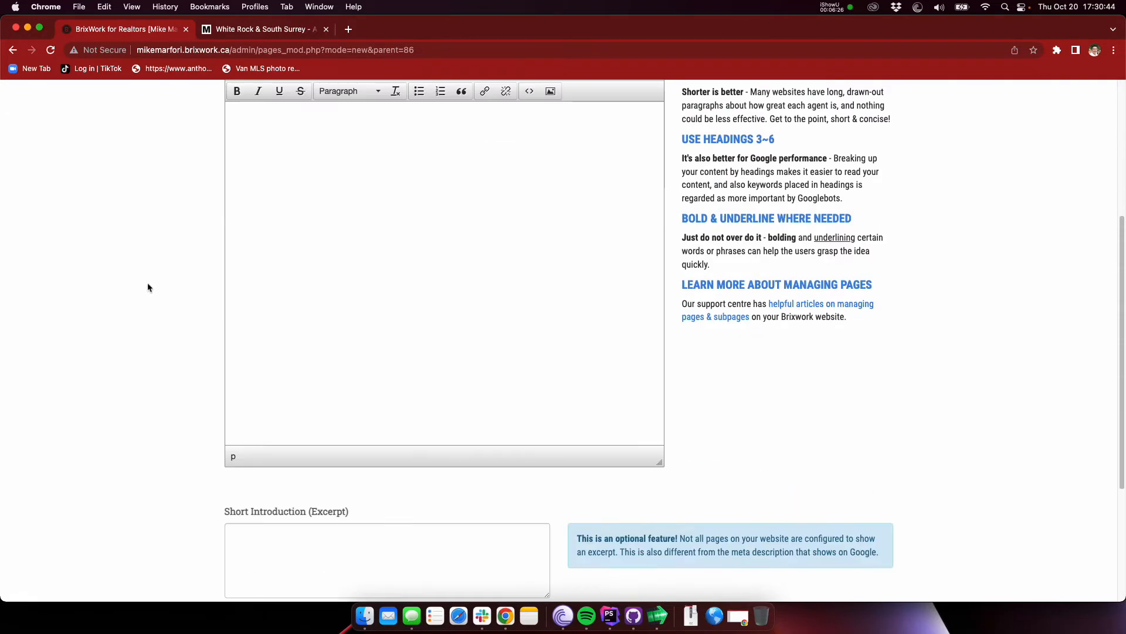
pyautogui.scroll(10, 147, 284)
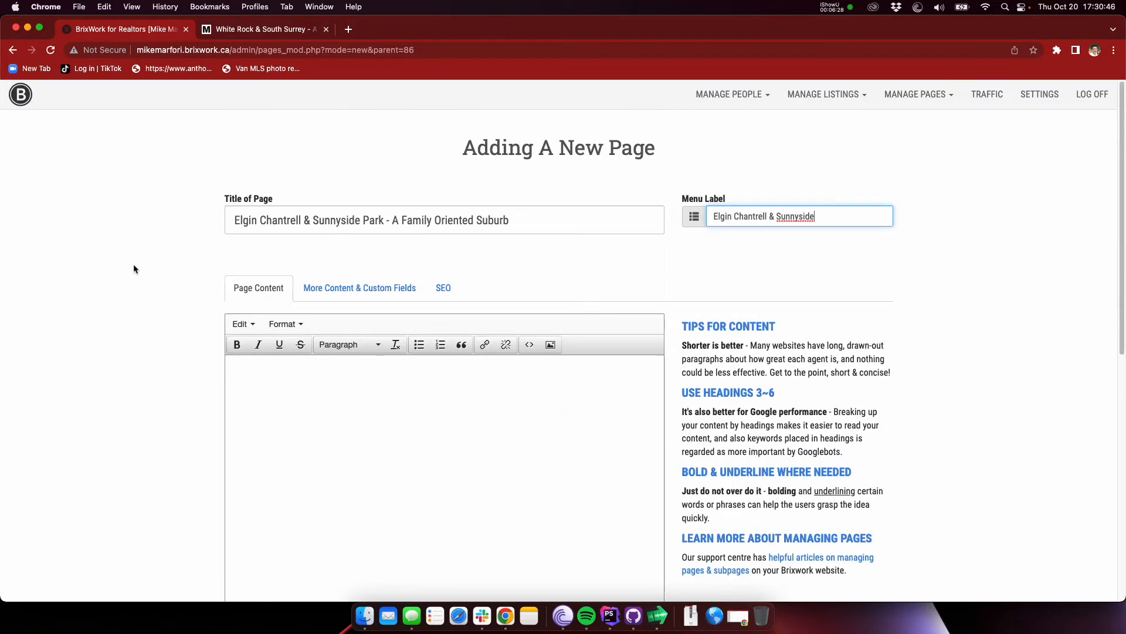
# Step: Assign the page to the city South Surrey White Rock with areas Elgin Chantrell and Sunnyside Park Surrey, and save it
pyautogui.click(357, 288)
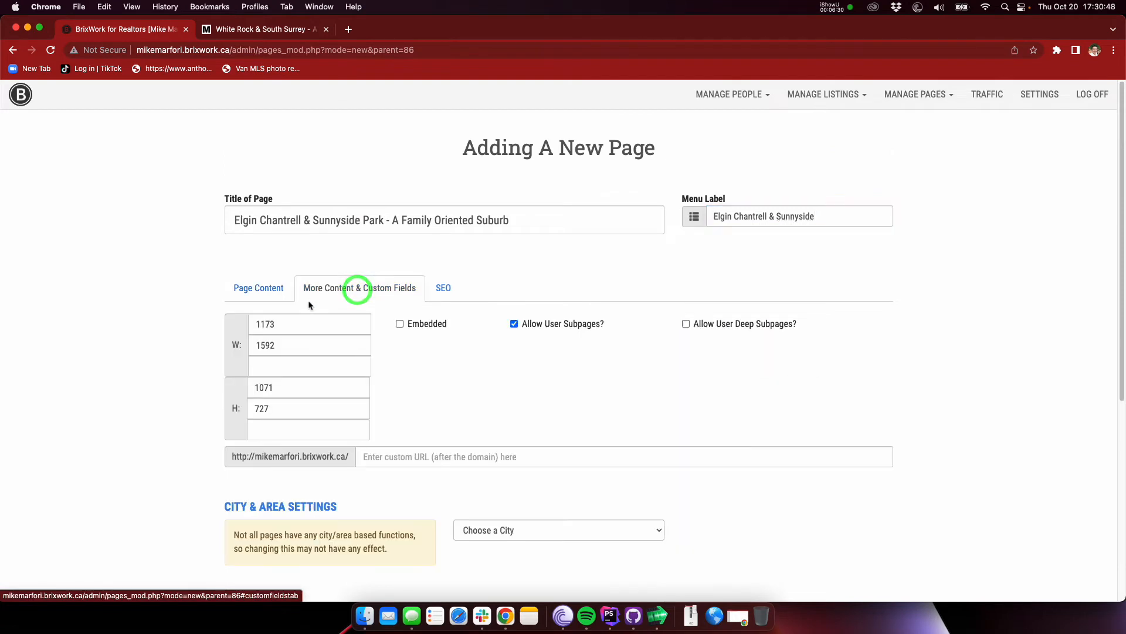
pyautogui.scroll(-1, 148, 276)
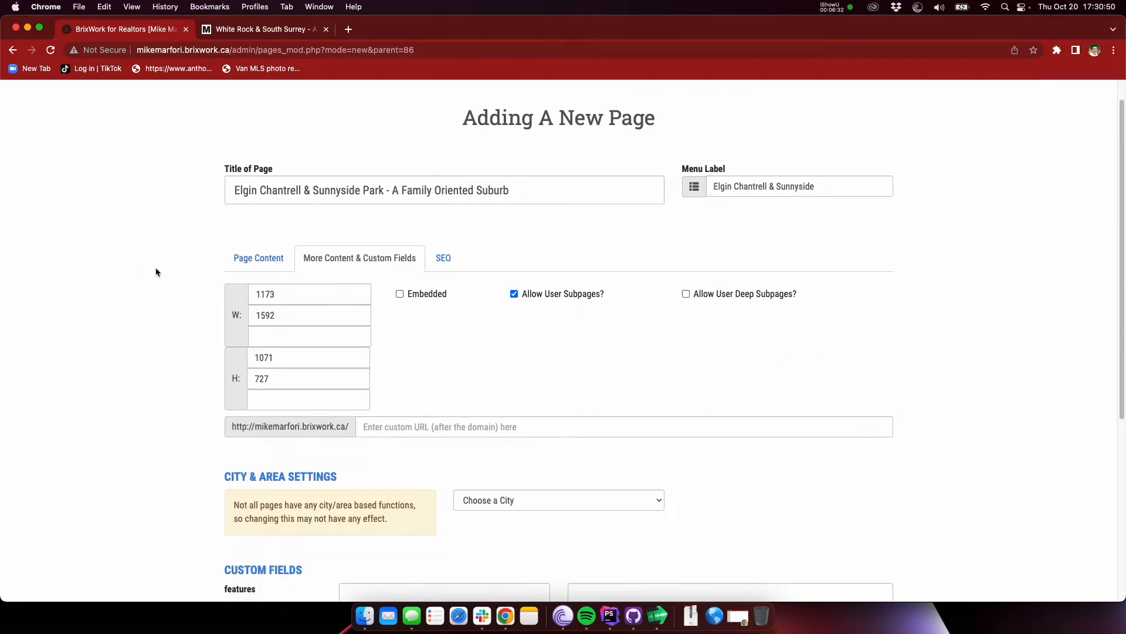
pyautogui.scroll(-1, 342, 258)
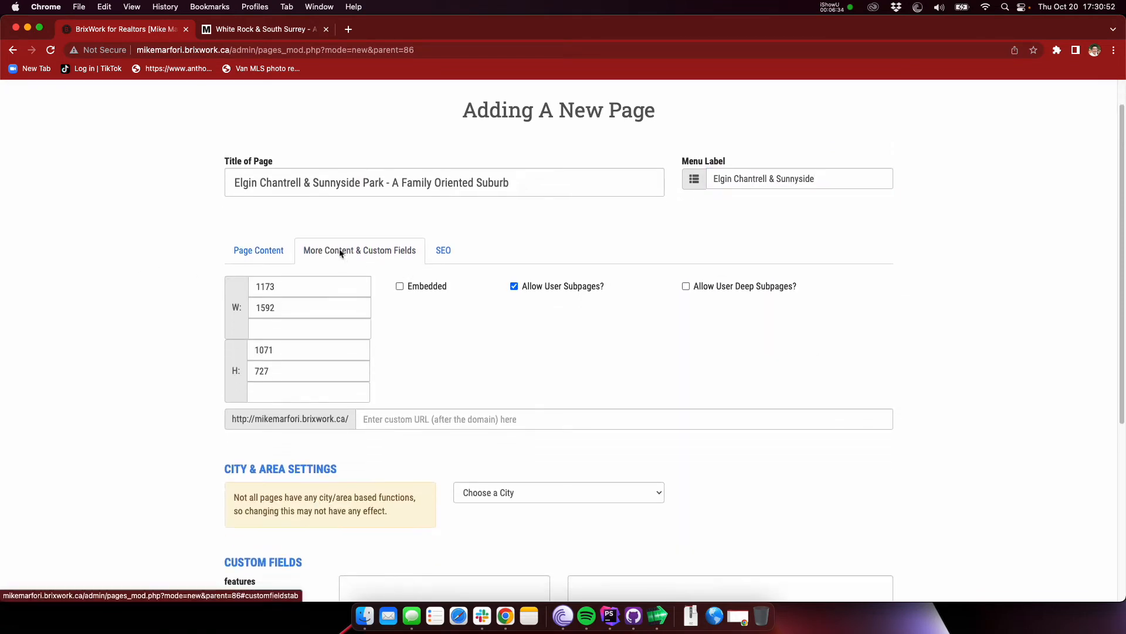
pyautogui.scroll(-5, 355, 254)
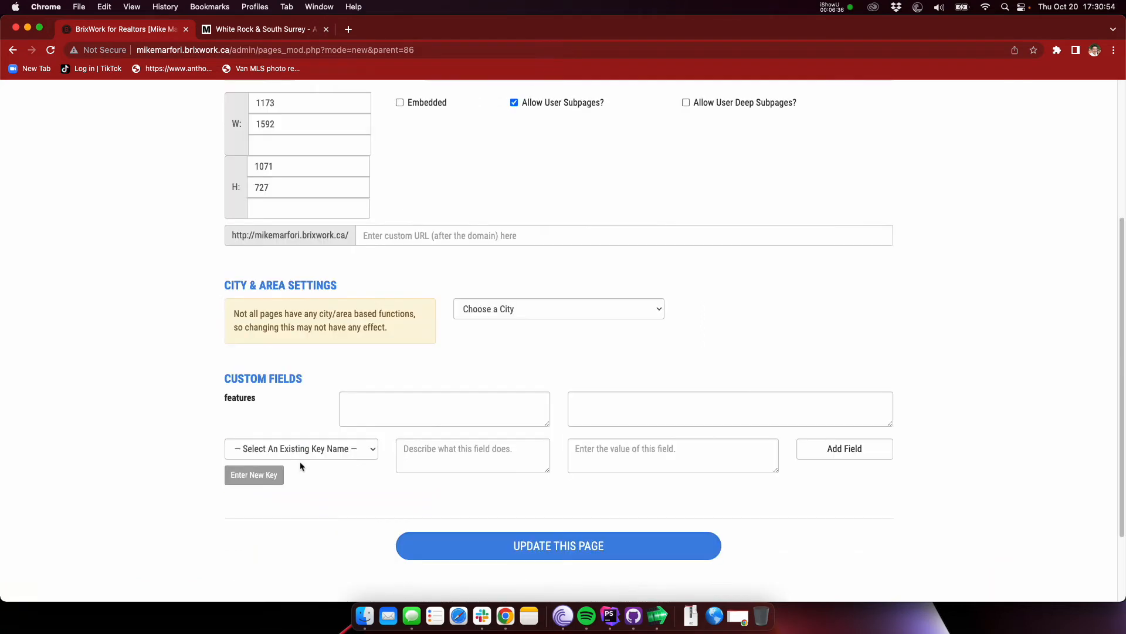
pyautogui.click(538, 306)
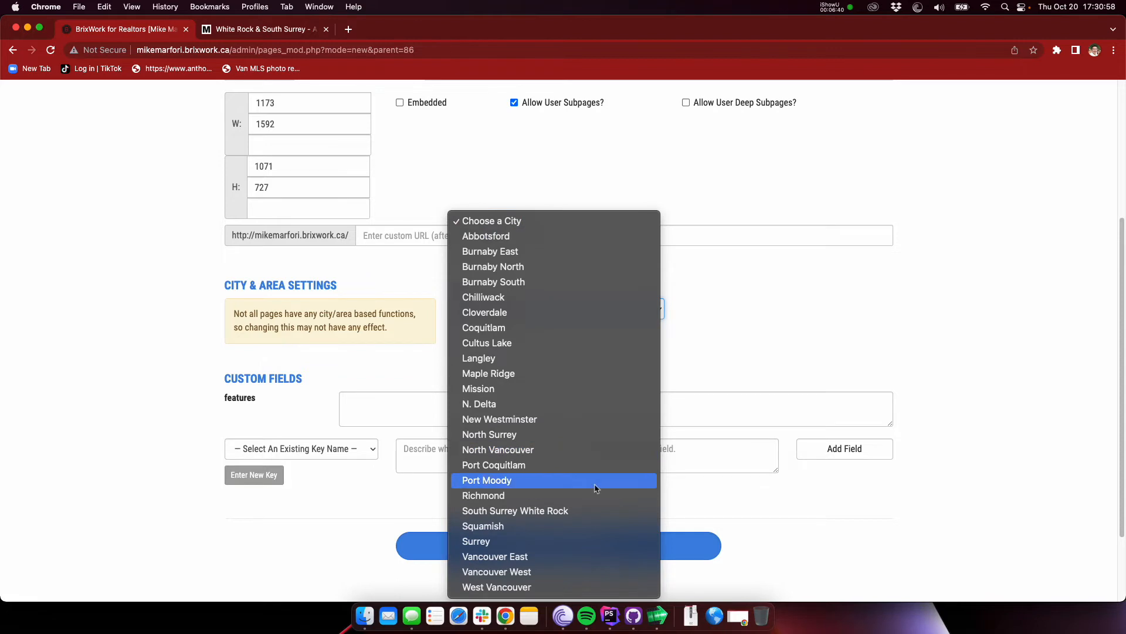
pyautogui.click(555, 511)
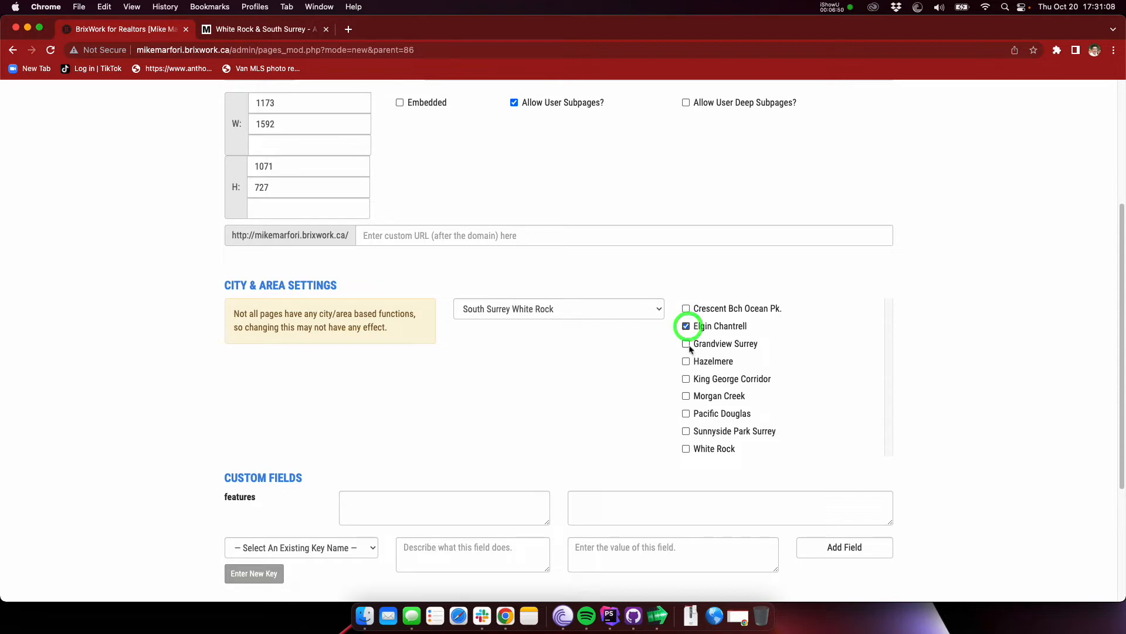
pyautogui.scroll(-1, 777, 364)
pyautogui.click(687, 416)
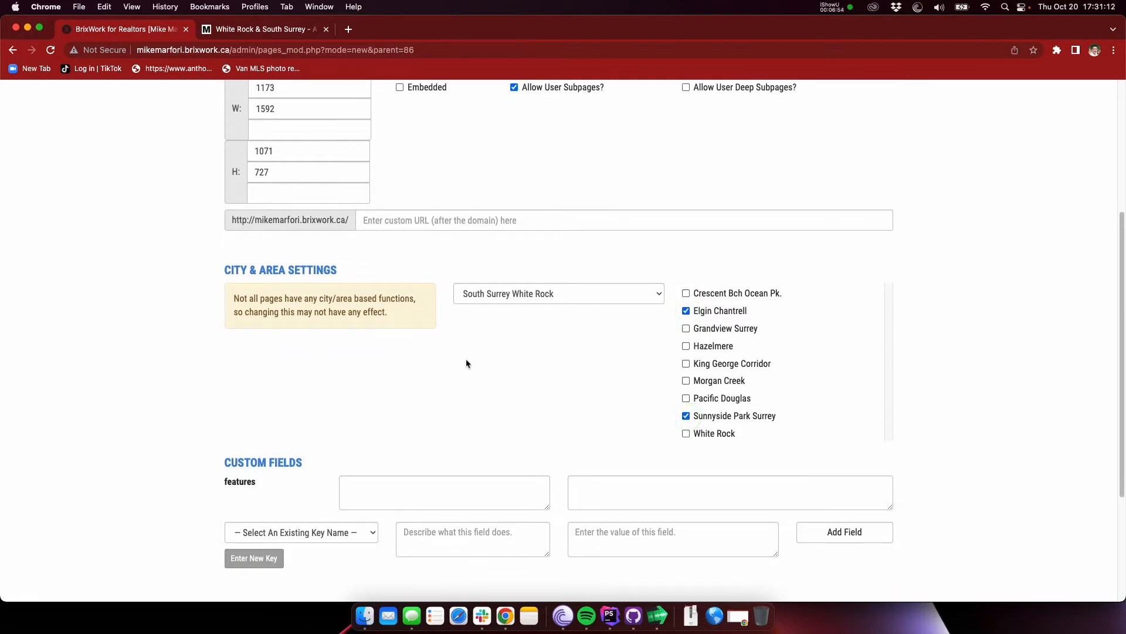
pyautogui.scroll(-4, 503, 372)
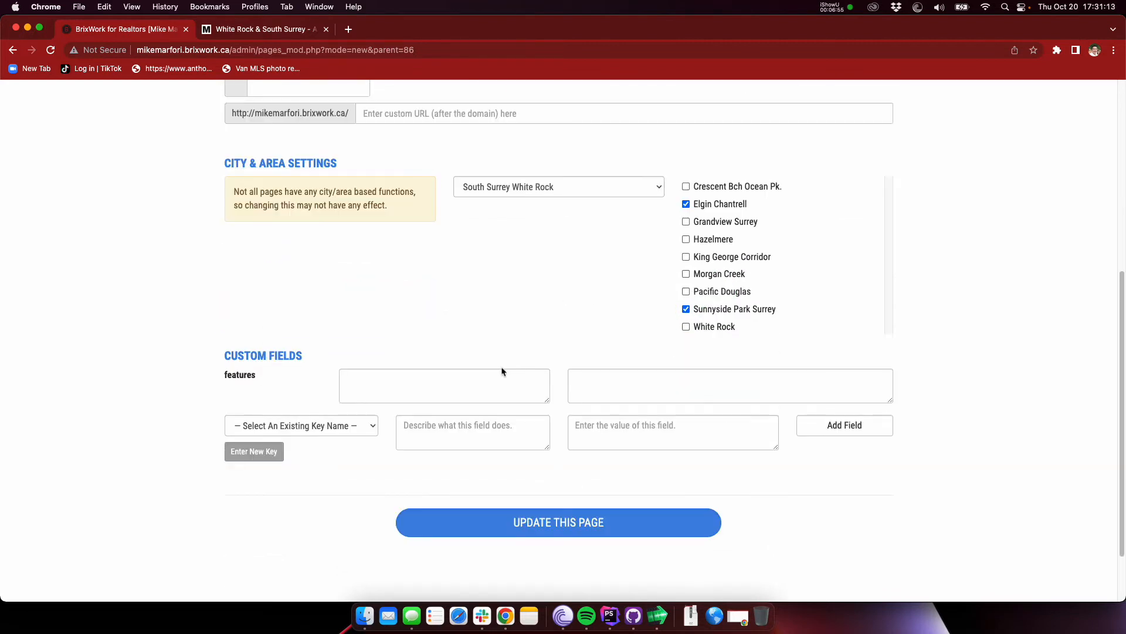
pyautogui.click(543, 523)
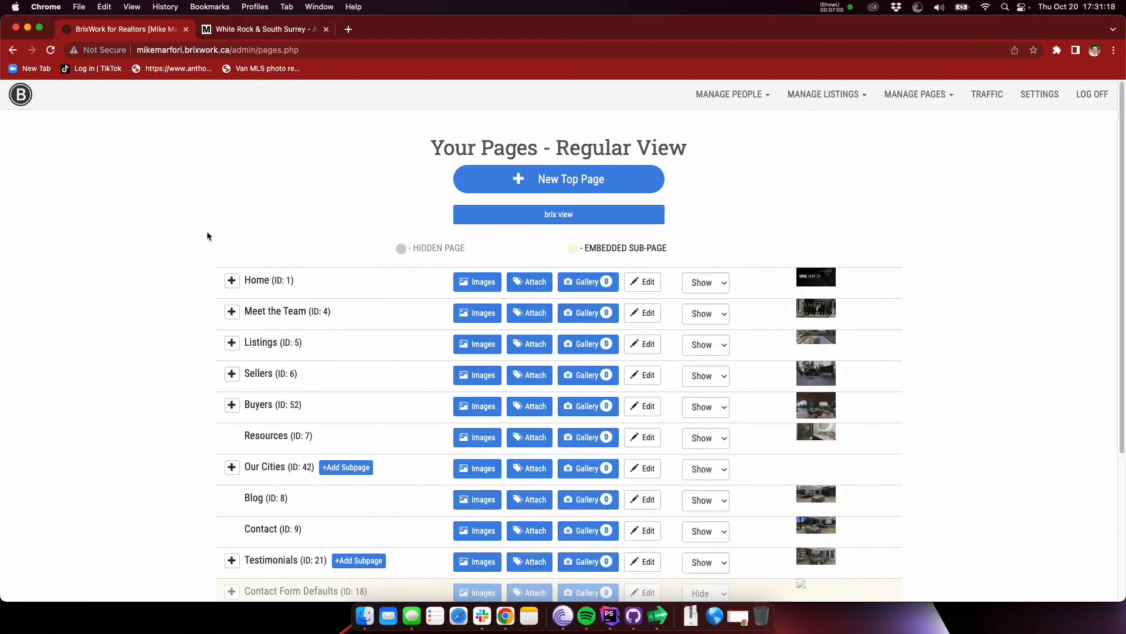
# Step: Return to the public White Rock page's current listings section and reload the page
pyautogui.click(276, 29)
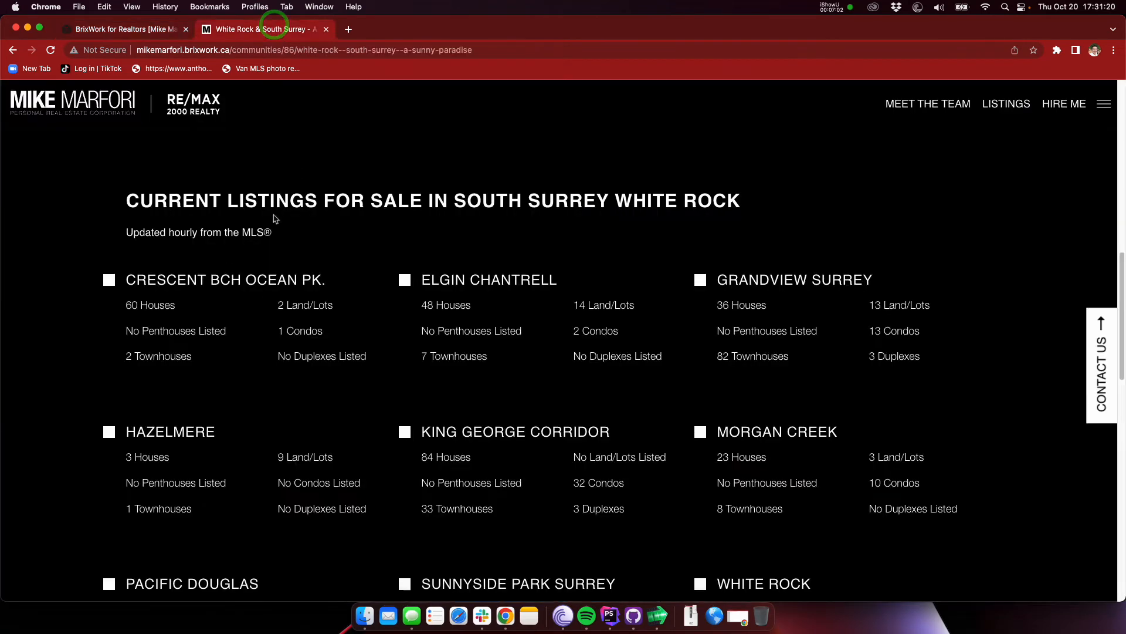
pyautogui.scroll(3, 372, 208)
pyautogui.scroll(-2, 371, 210)
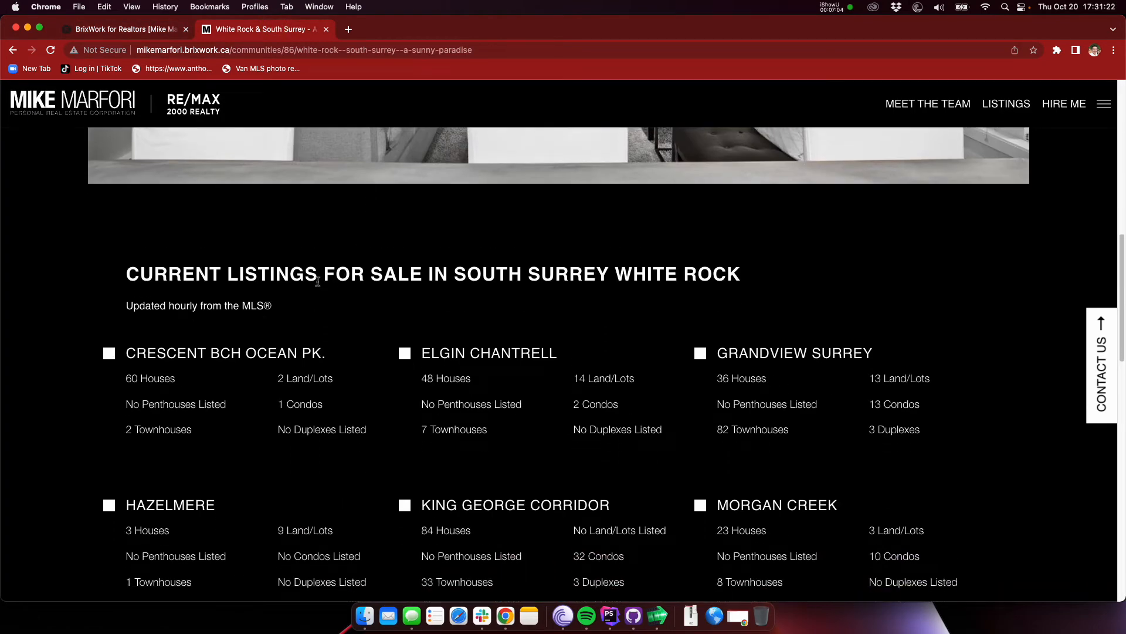
pyautogui.scroll(-1, 350, 274)
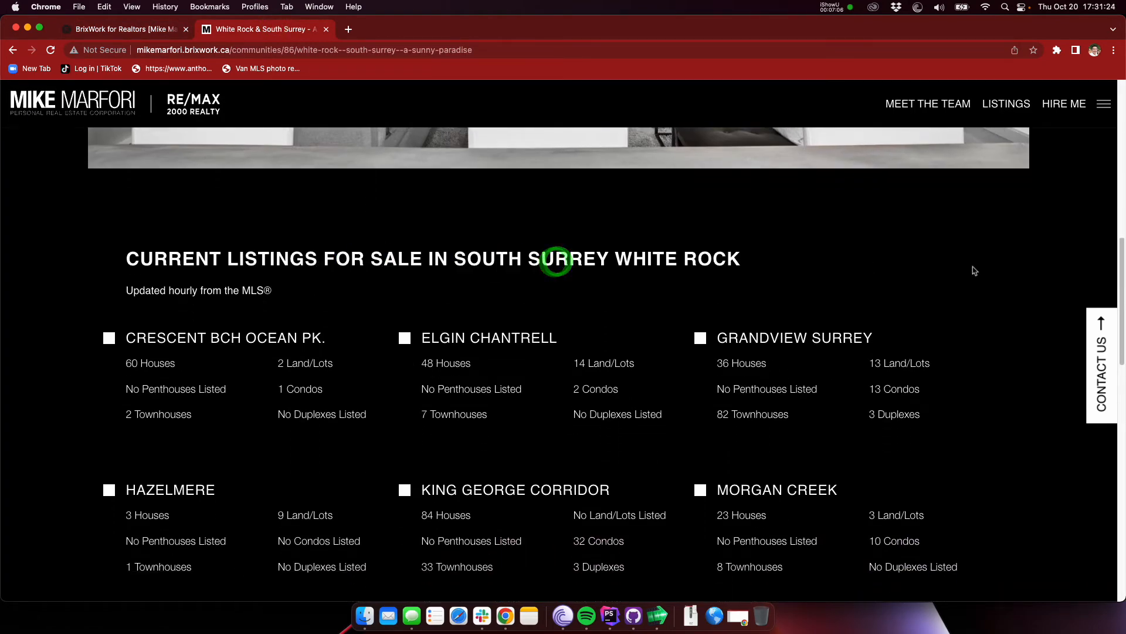
pyautogui.scroll(-1, 962, 267)
pyautogui.press('super+r')
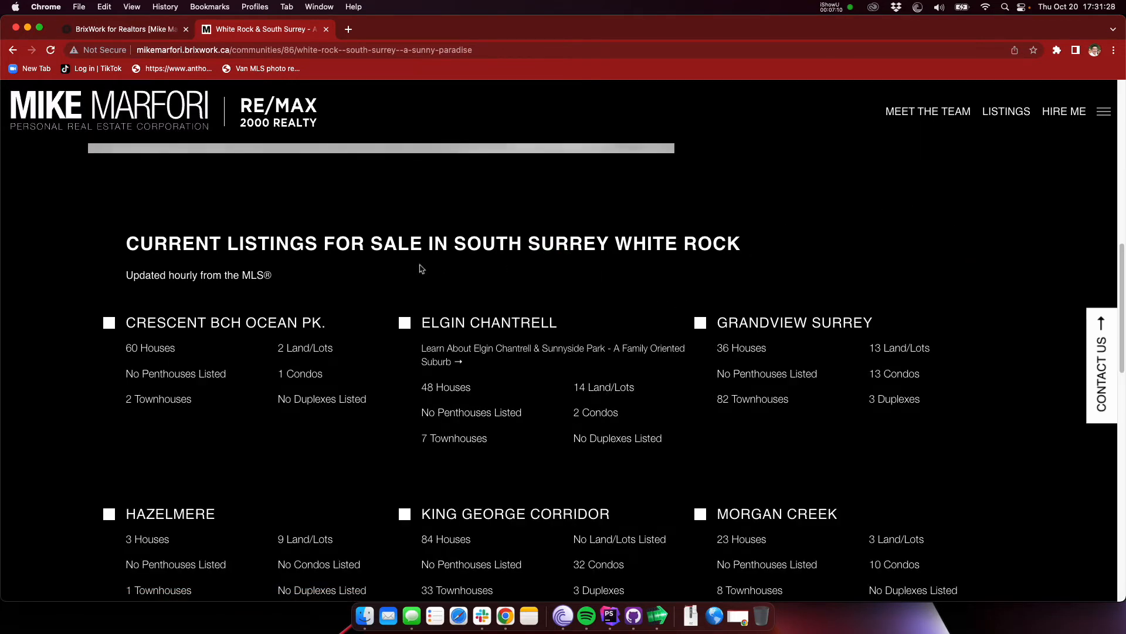
# Step: Check the Elgin Chantrell and Sunnyside Park Surrey entries in the neighbourhood listings for links to the new subpage
pyautogui.scroll(-1, 419, 266)
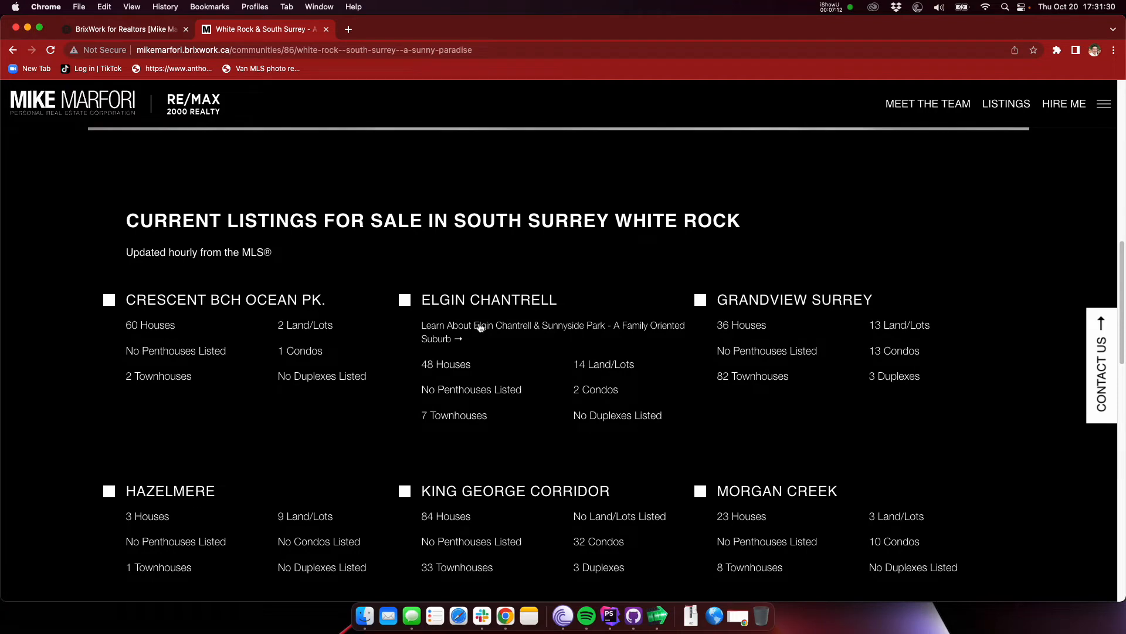
pyautogui.moveTo(445, 298); pyautogui.dragTo(550, 296)
pyautogui.click(550, 296)
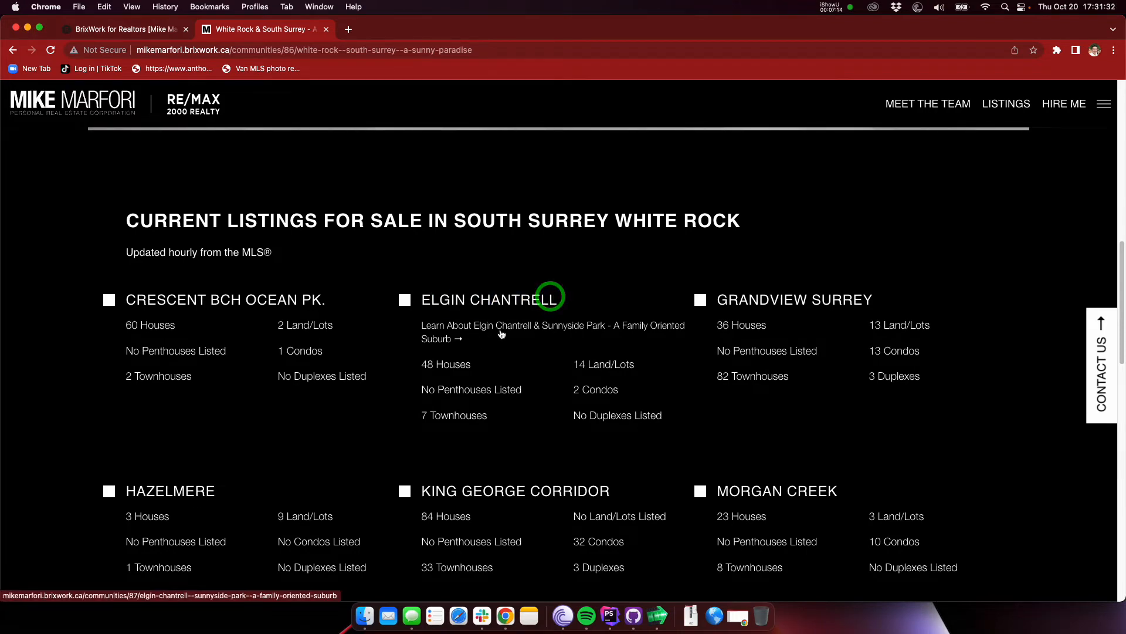
pyautogui.scroll(-5, 502, 334)
pyautogui.moveTo(473, 503); pyautogui.dragTo(596, 511)
pyautogui.scroll(-1, 488, 535)
pyautogui.click(480, 154)
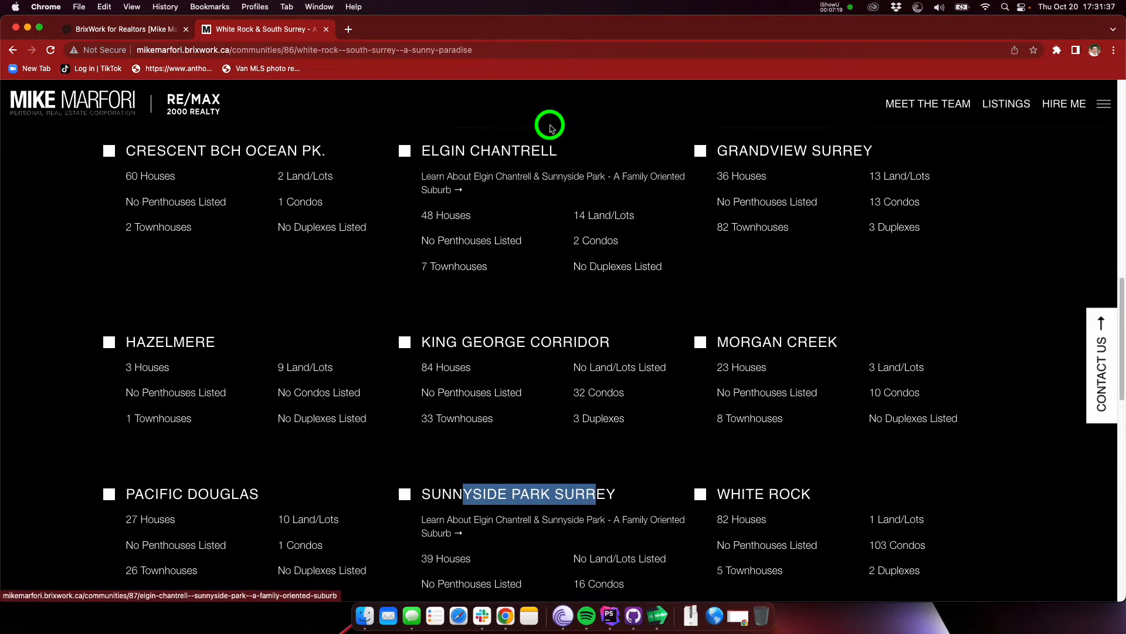
# Step: Open the new subpage through its link under Elgin Chantrell and examine its heading and image areas
pyautogui.click(496, 179)
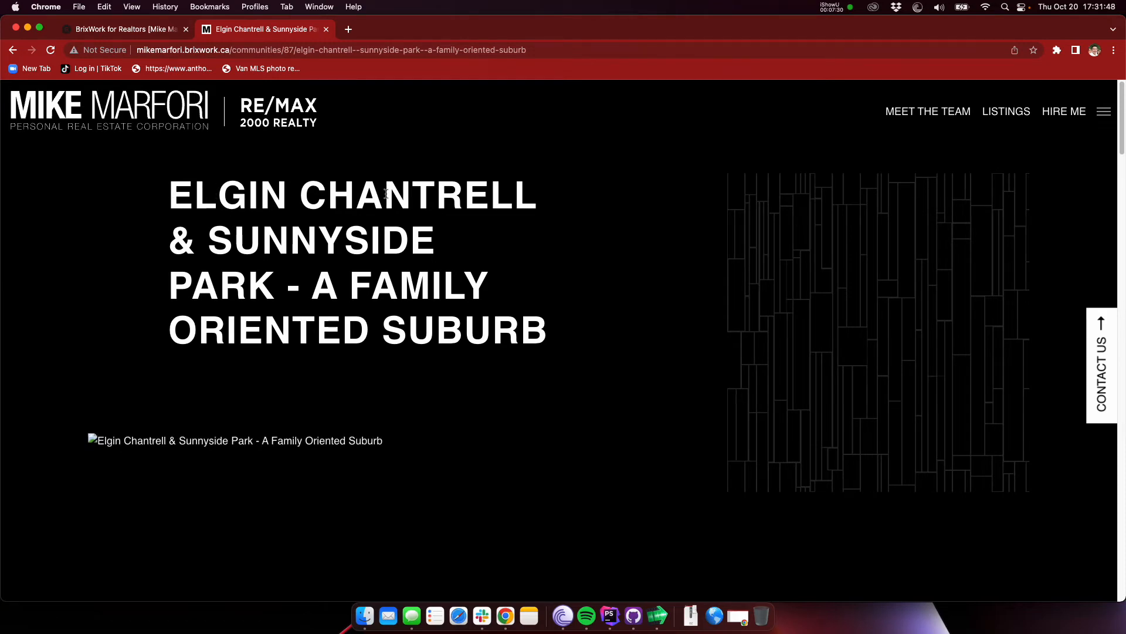
pyautogui.scroll(-5, 352, 193)
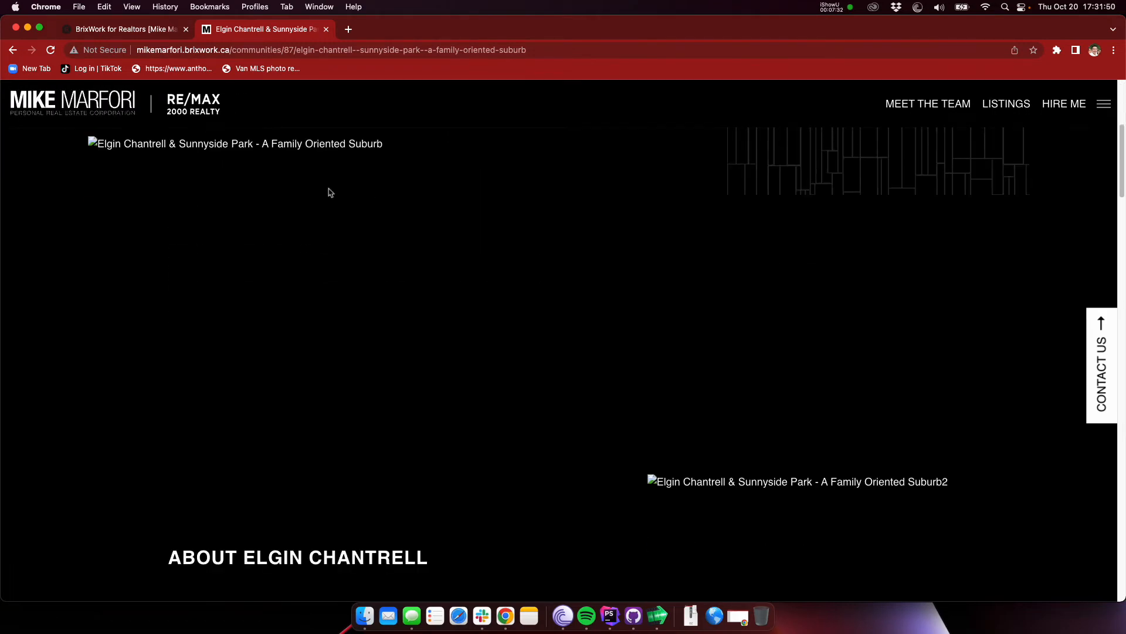
pyautogui.scroll(4, 328, 193)
pyautogui.scroll(-4, 340, 209)
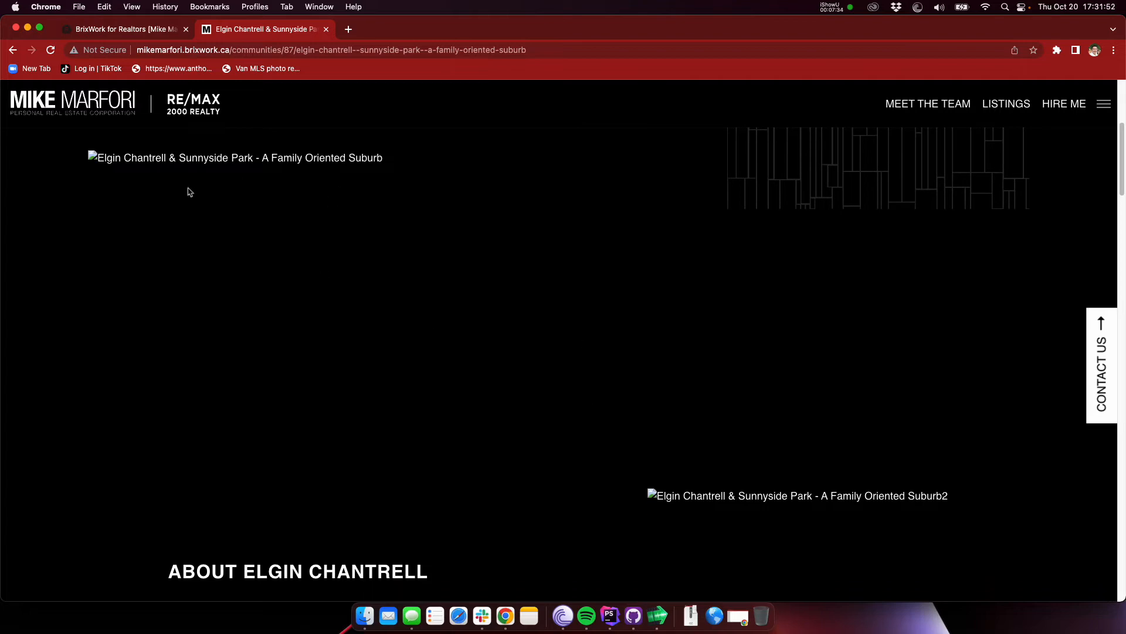
# Step: In the admin page list, expand Our Cities and White Rock, and open main image management for the Elgin Chantrell & Sunnyside subpage
pyautogui.click(100, 30)
pyautogui.scroll(-3, 204, 354)
pyautogui.click(231, 263)
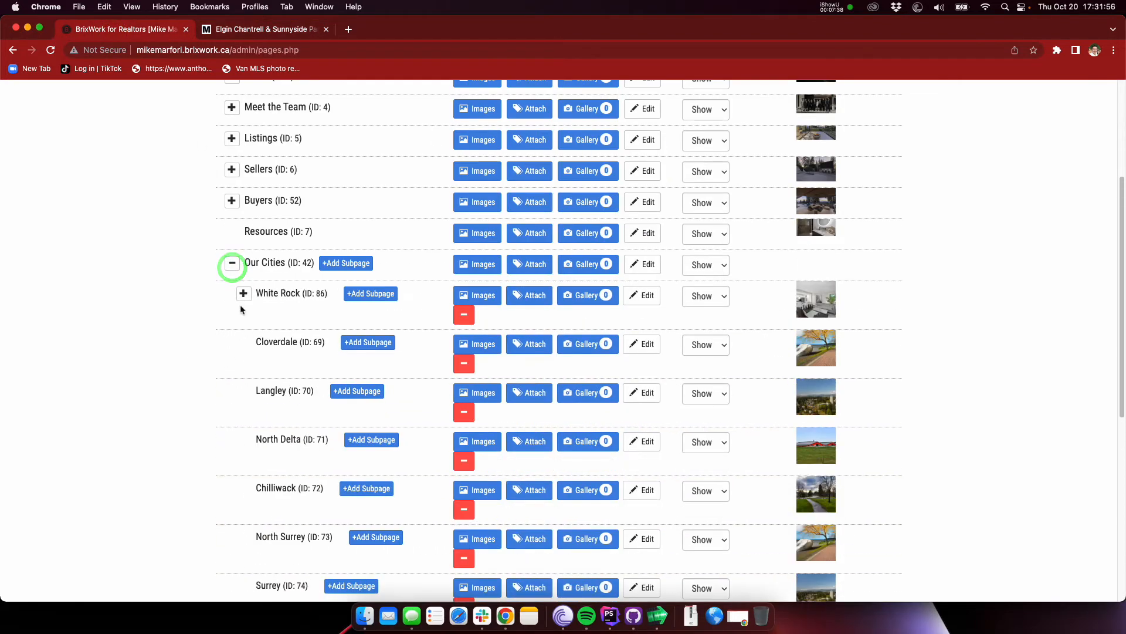
pyautogui.click(242, 293)
pyautogui.scroll(-3, 340, 296)
pyautogui.click(477, 262)
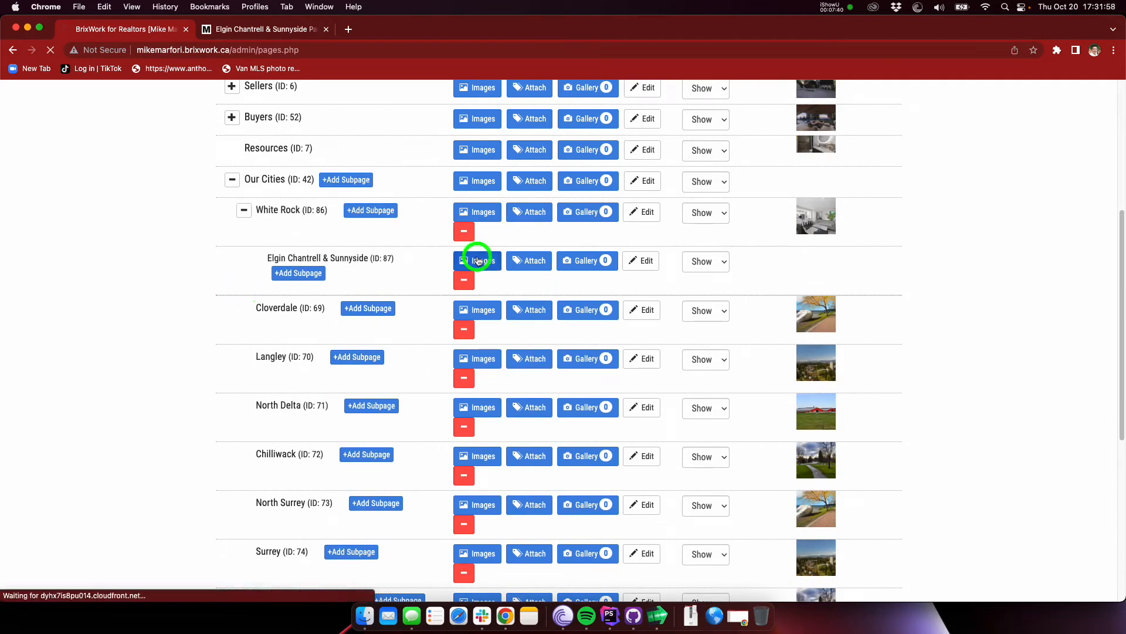
# Step: Check the required dimensions of the subpage's two main image slots
pyautogui.scroll(-2, 232, 280)
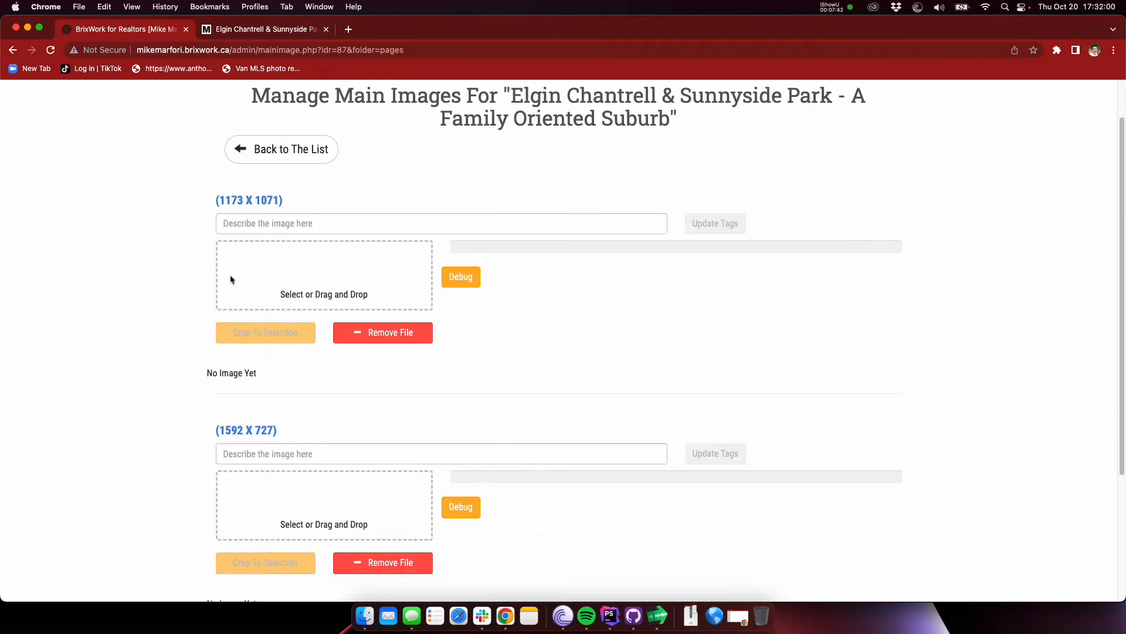
pyautogui.moveTo(220, 202); pyautogui.dragTo(270, 201)
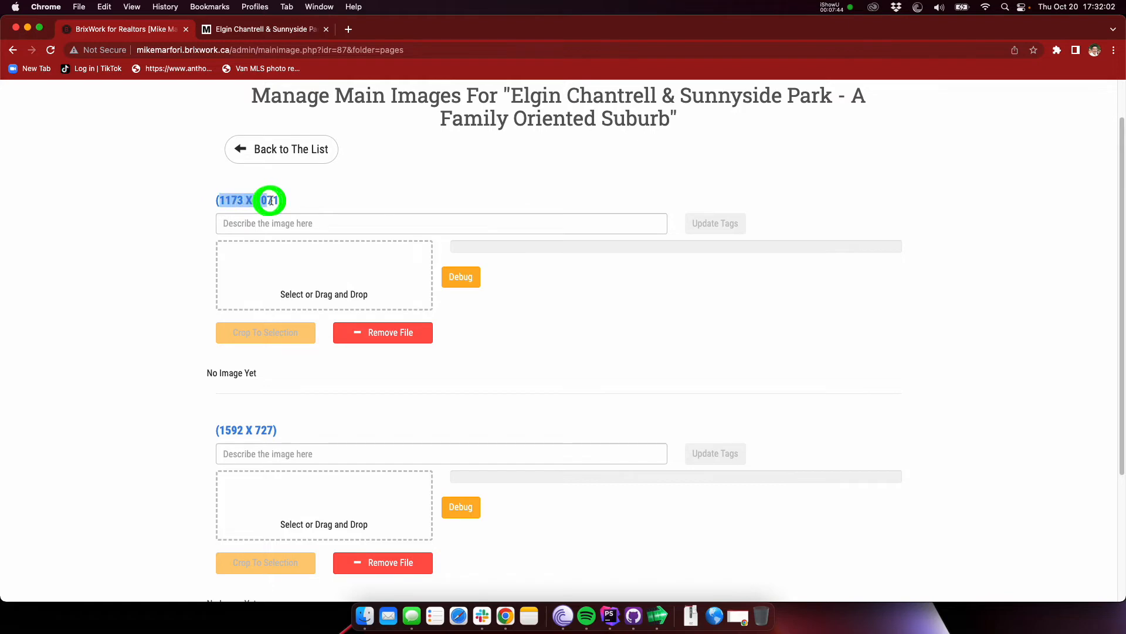
pyautogui.click(269, 201)
pyautogui.scroll(-1, 267, 427)
pyautogui.click(256, 416)
pyautogui.click(118, 419)
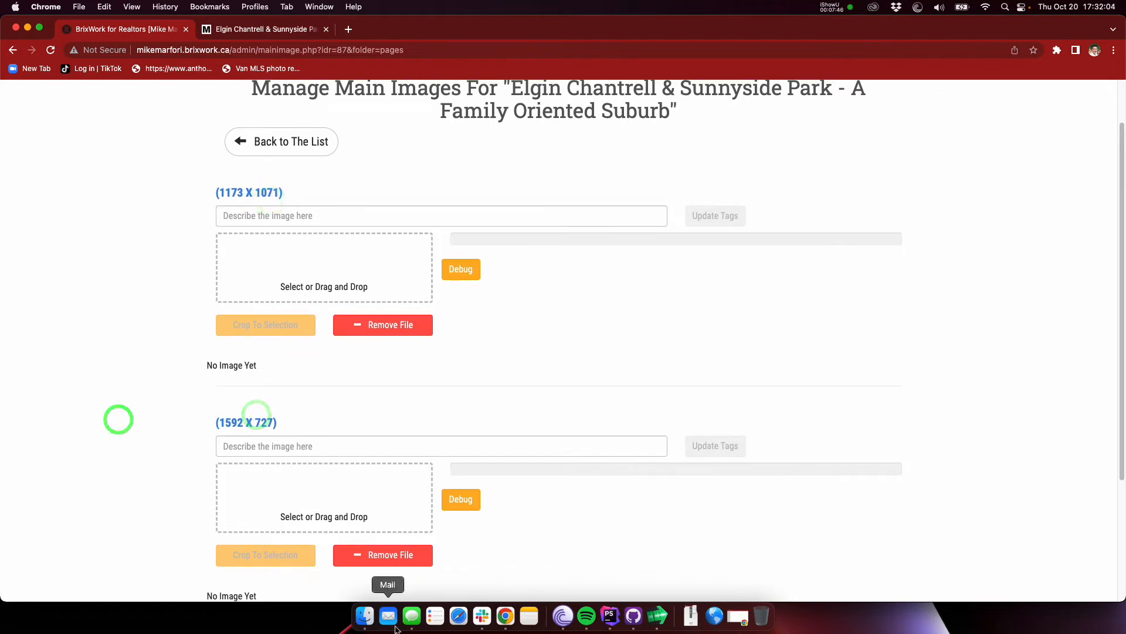
# Step: Check where the missing second image sits on the live subpage, and return to its main image management page
pyautogui.click(258, 31)
pyautogui.scroll(-4, 557, 346)
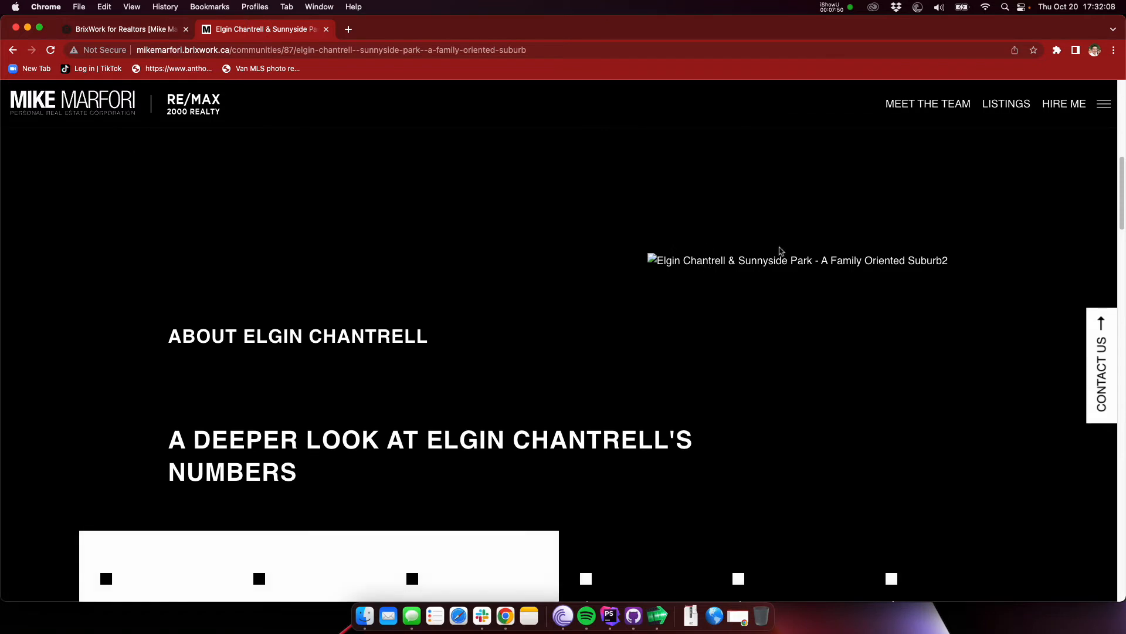
pyautogui.click(142, 30)
pyautogui.click(143, 307)
pyautogui.click(365, 616)
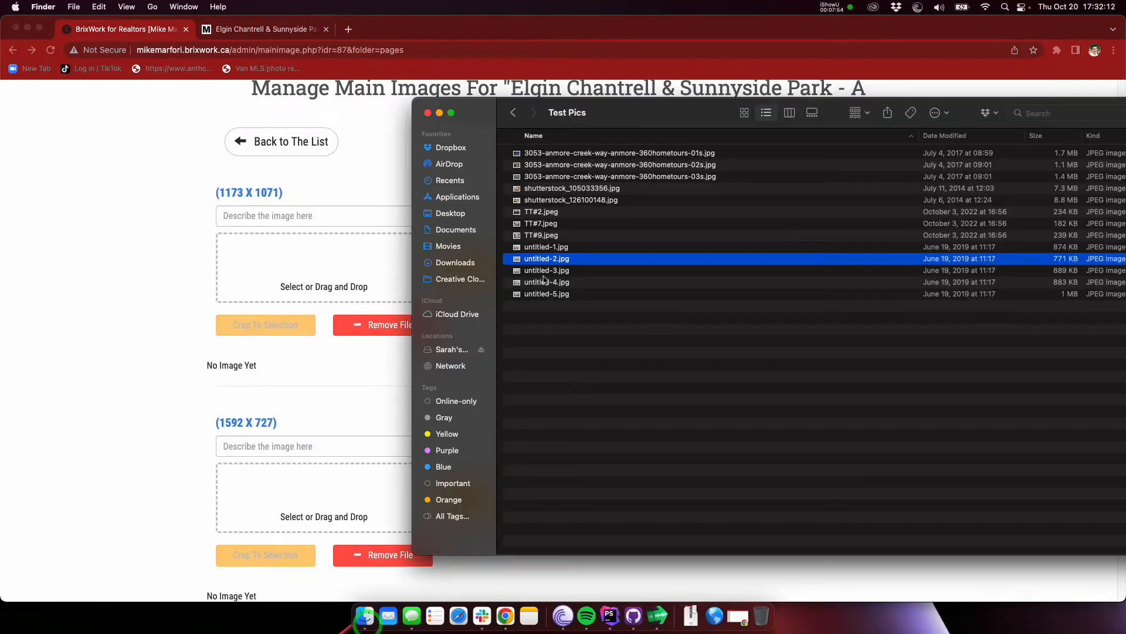
pyautogui.click(589, 178)
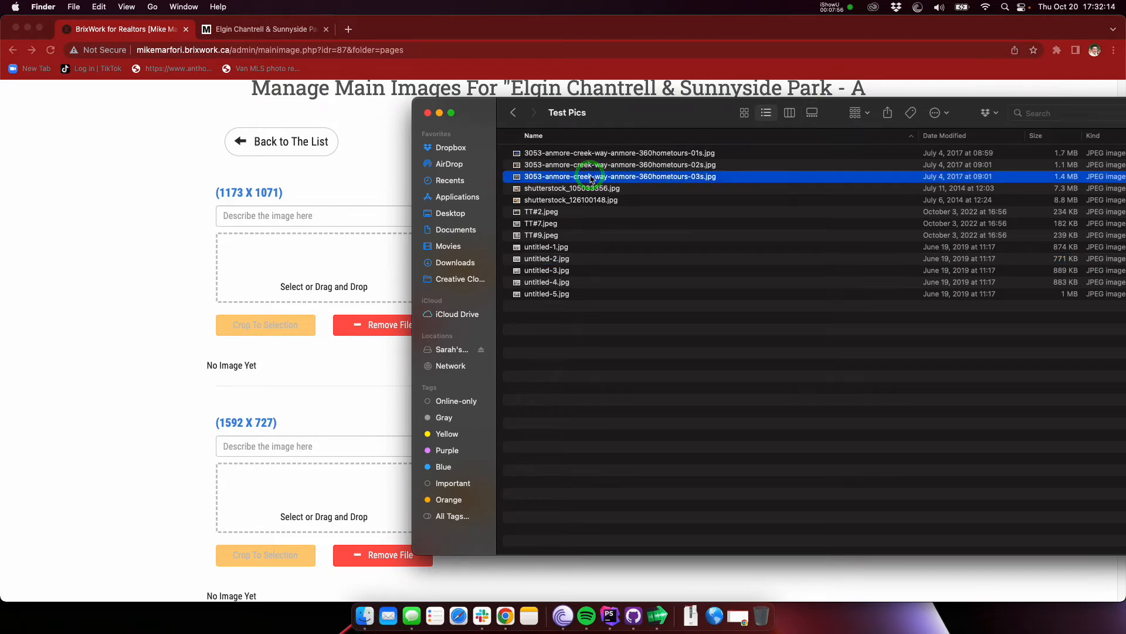
pyautogui.press('Up')
pyautogui.press('Up')
pyautogui.press('space')
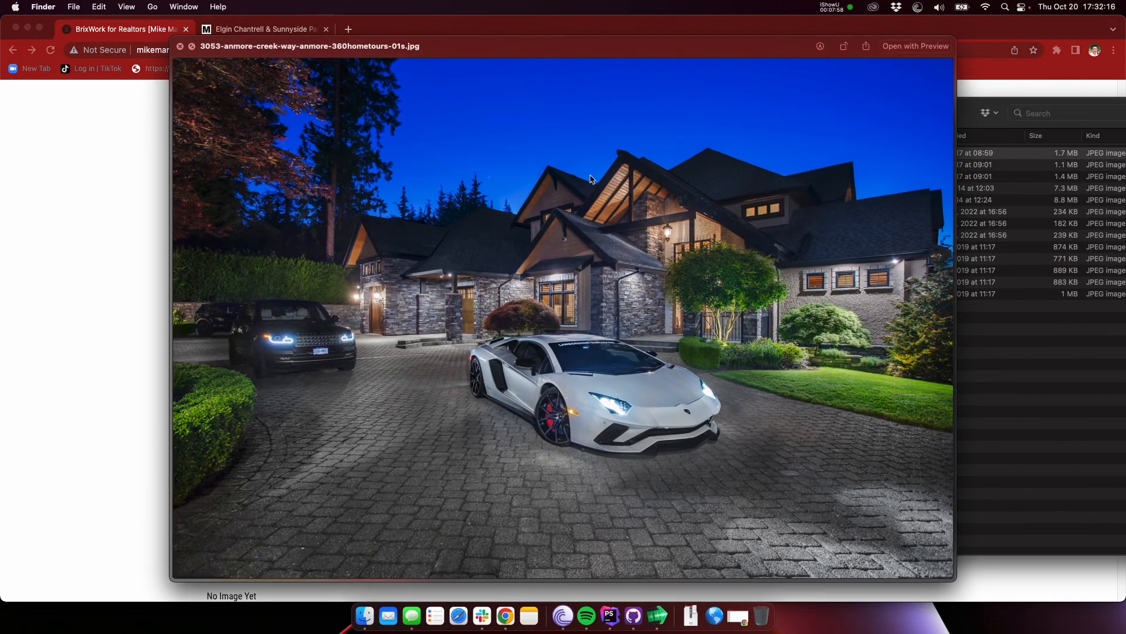
pyautogui.press('Down')
pyautogui.press('space')
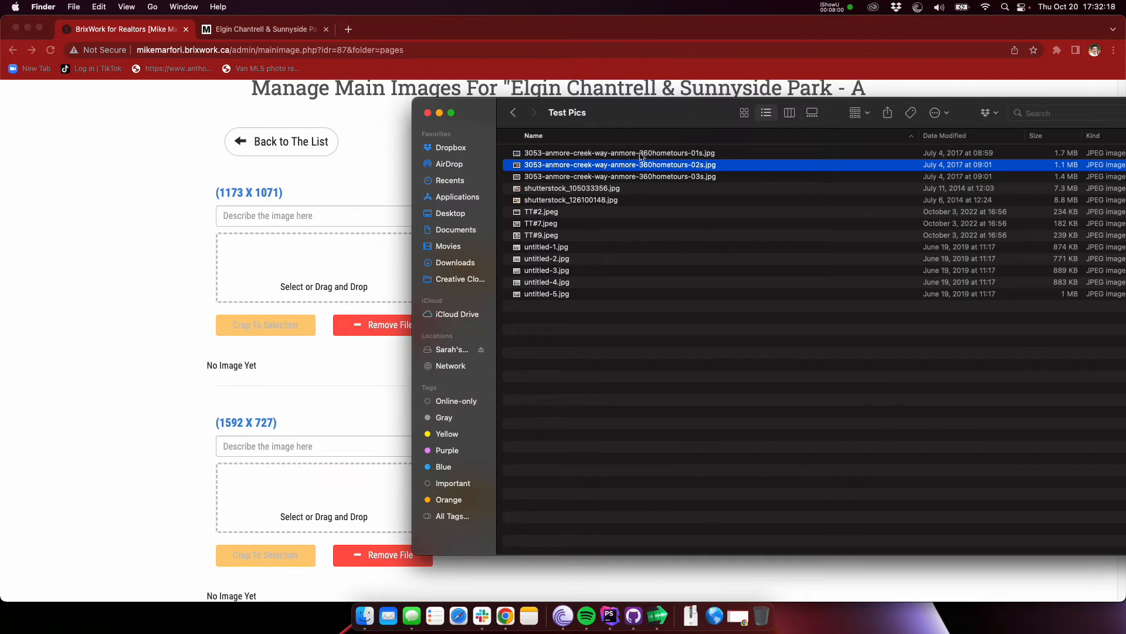
pyautogui.click(623, 154)
pyautogui.moveTo(624, 153); pyautogui.dragTo(252, 265)
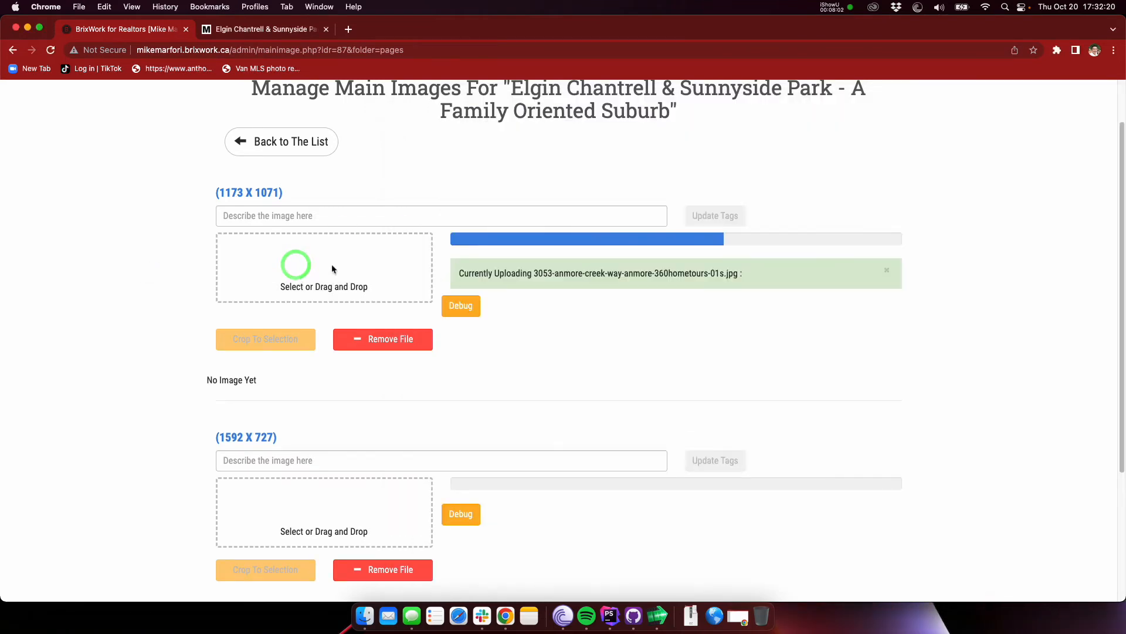
pyautogui.scroll(-2, 94, 238)
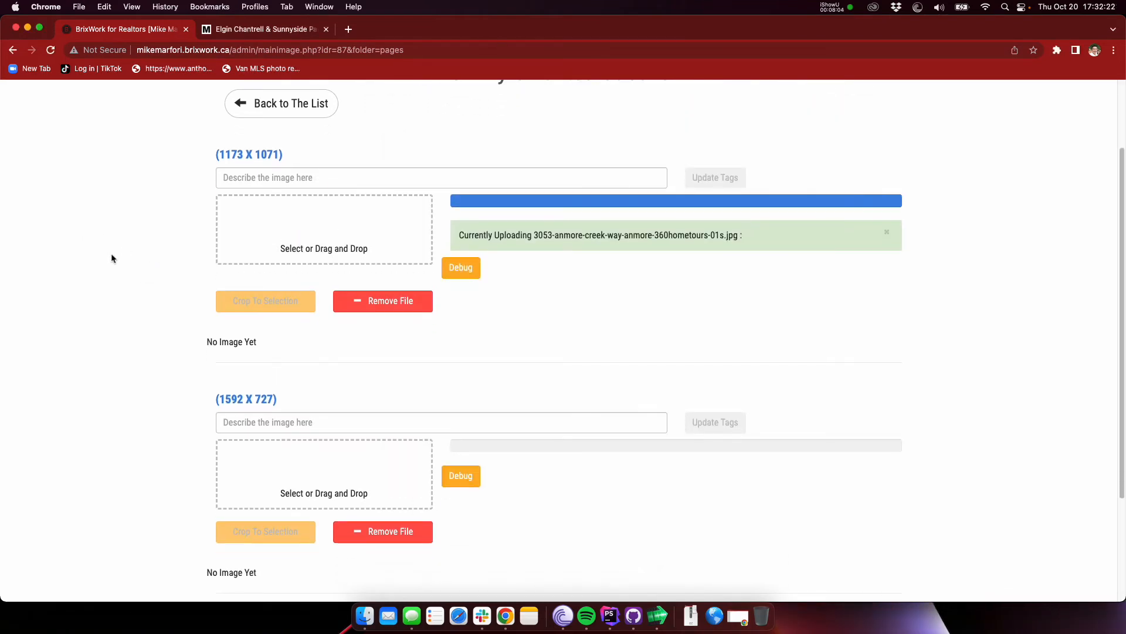
pyautogui.scroll(-8, 166, 206)
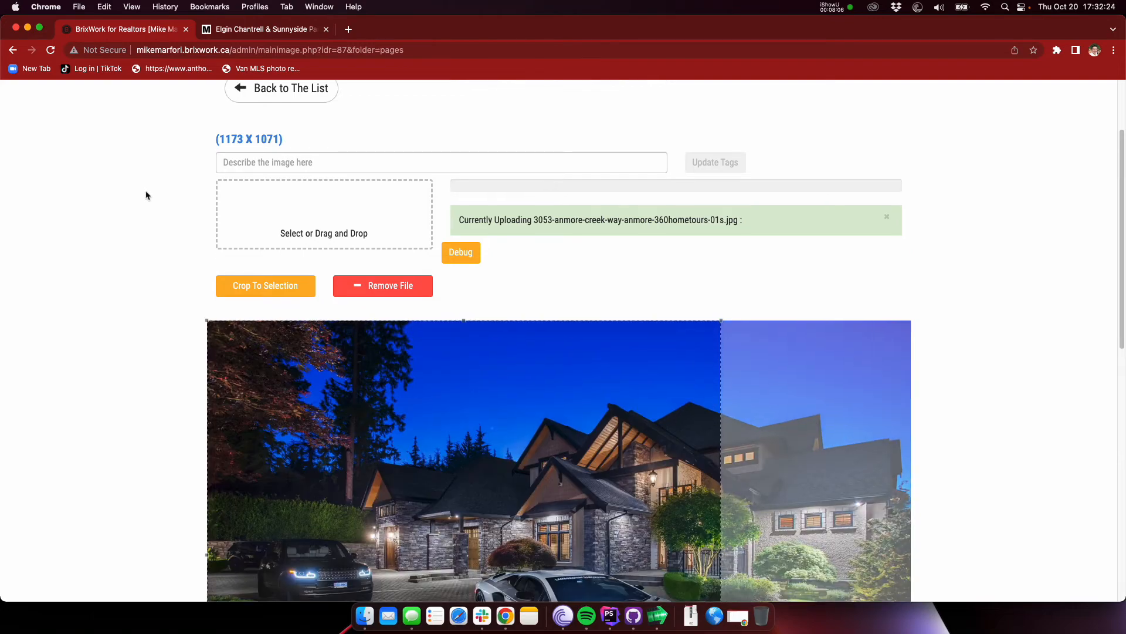
# Step: Center the crop area horizontally on the house and white car in the uploaded photo, and crop the image
pyautogui.moveTo(586, 372); pyautogui.dragTo(696, 378)
pyautogui.scroll(-5, 696, 372)
pyautogui.scroll(1, 702, 366)
pyautogui.scroll(5, 702, 366)
pyautogui.moveTo(626, 322)
pyautogui.mouseDown()
pyautogui.moveTo(639, 326)
pyautogui.moveTo(621, 322)
pyautogui.mouseUp()
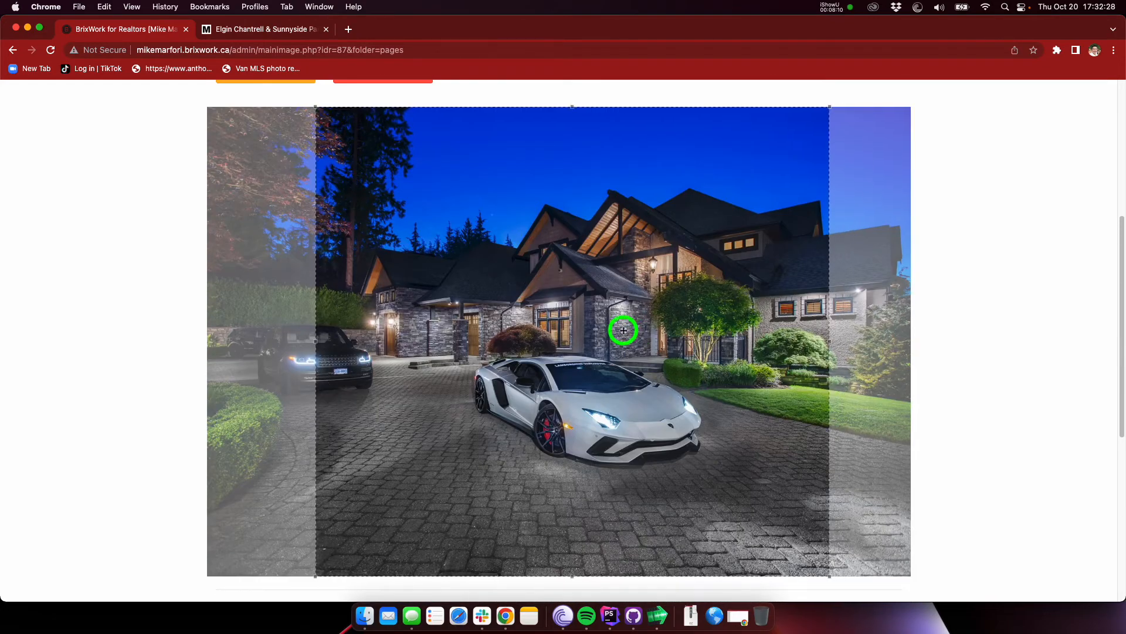
pyautogui.scroll(2, 621, 322)
pyautogui.click(272, 140)
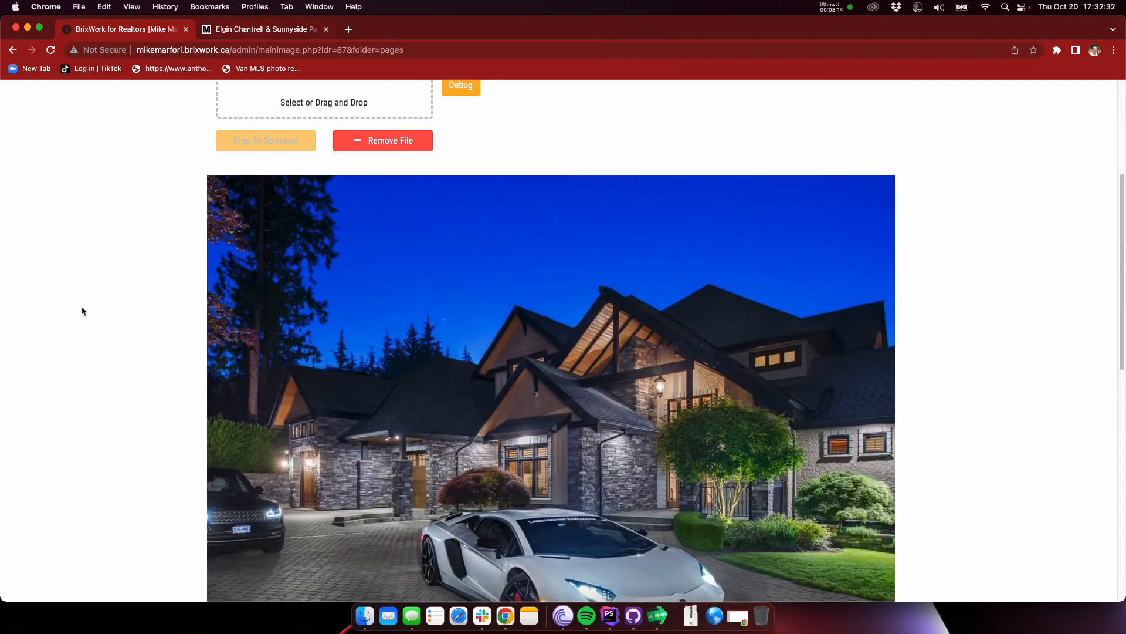
pyautogui.scroll(-10, 166, 219)
pyautogui.scroll(-3, 377, 254)
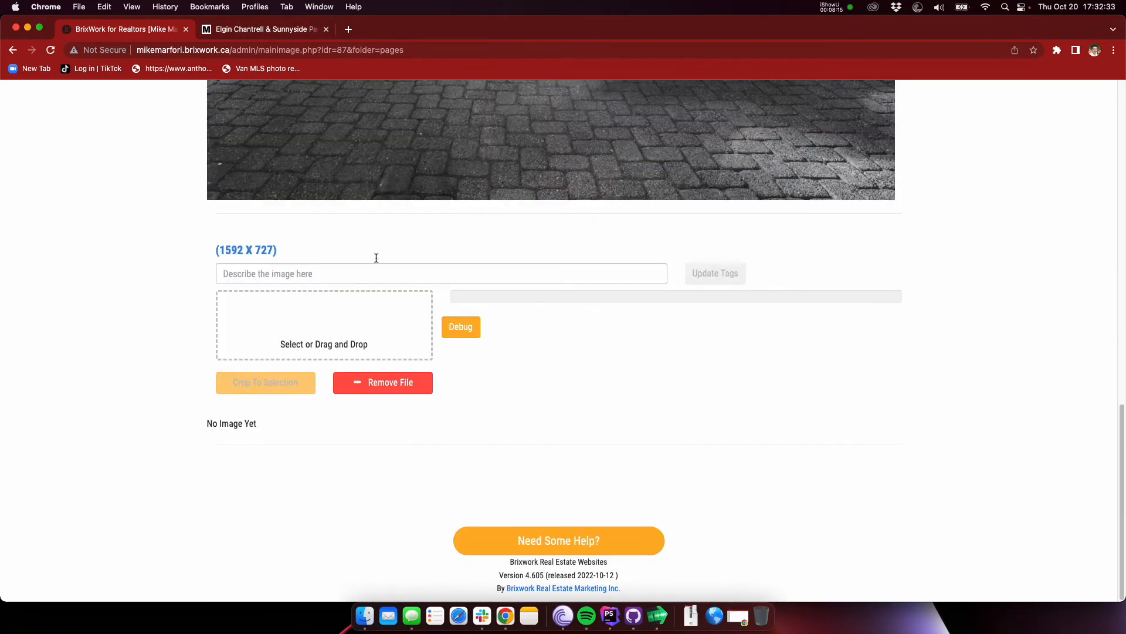
pyautogui.click(364, 616)
pyautogui.click(607, 164)
pyautogui.click(604, 176)
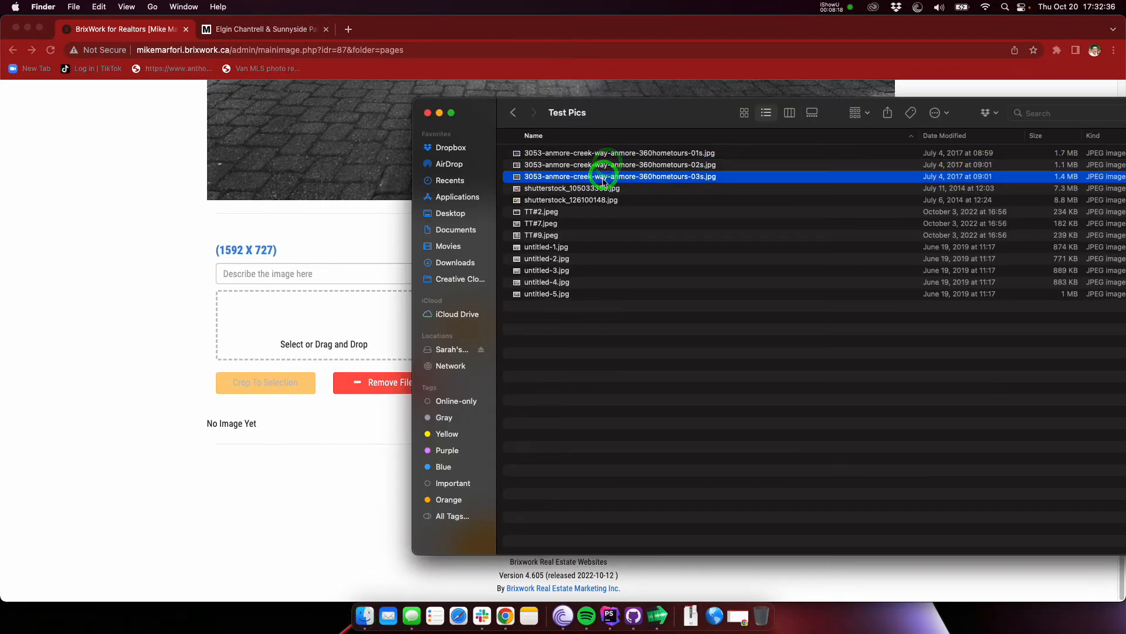
pyautogui.click(604, 188)
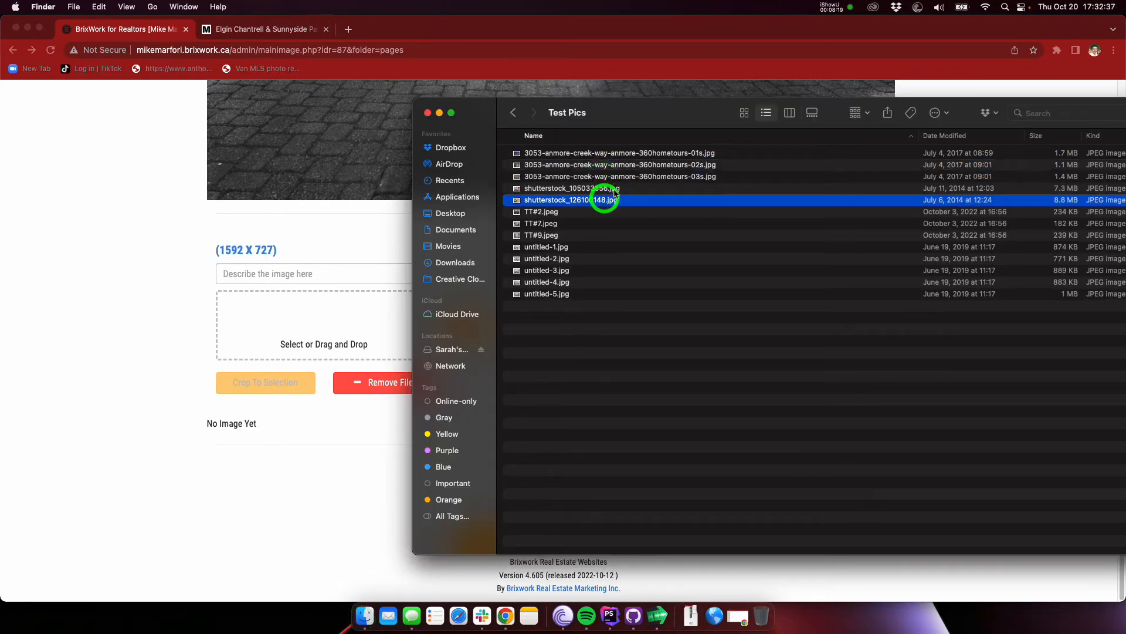
pyautogui.click(566, 294)
pyautogui.press('space')
pyautogui.press('space')
pyautogui.click(646, 176)
pyautogui.press('space')
pyautogui.press('space')
pyautogui.moveTo(620, 178); pyautogui.dragTo(349, 316)
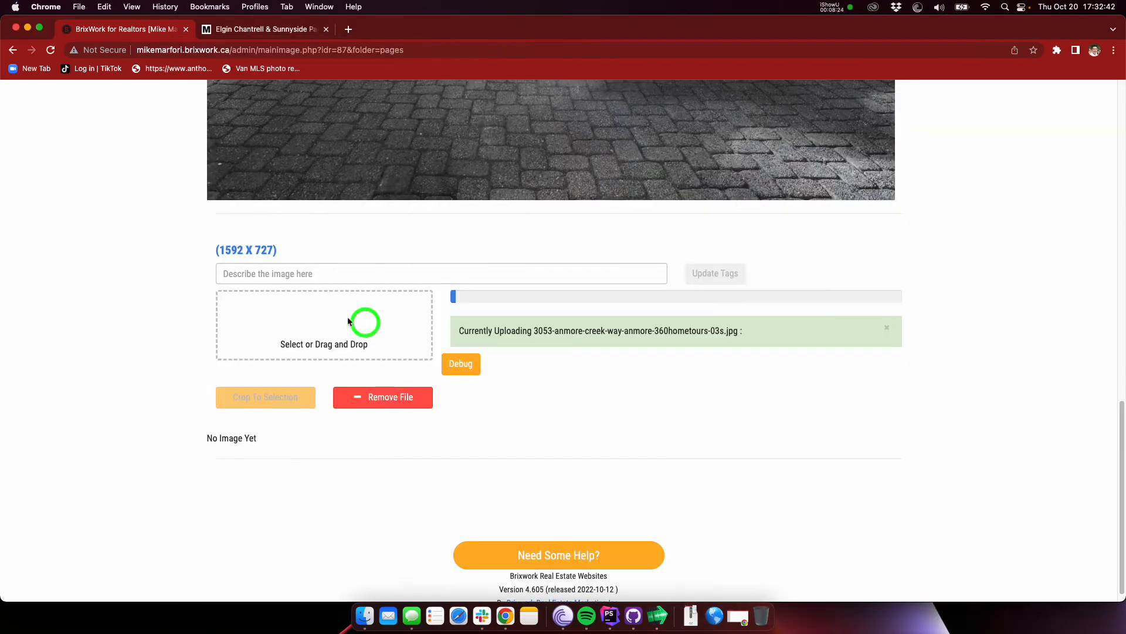
pyautogui.click(94, 285)
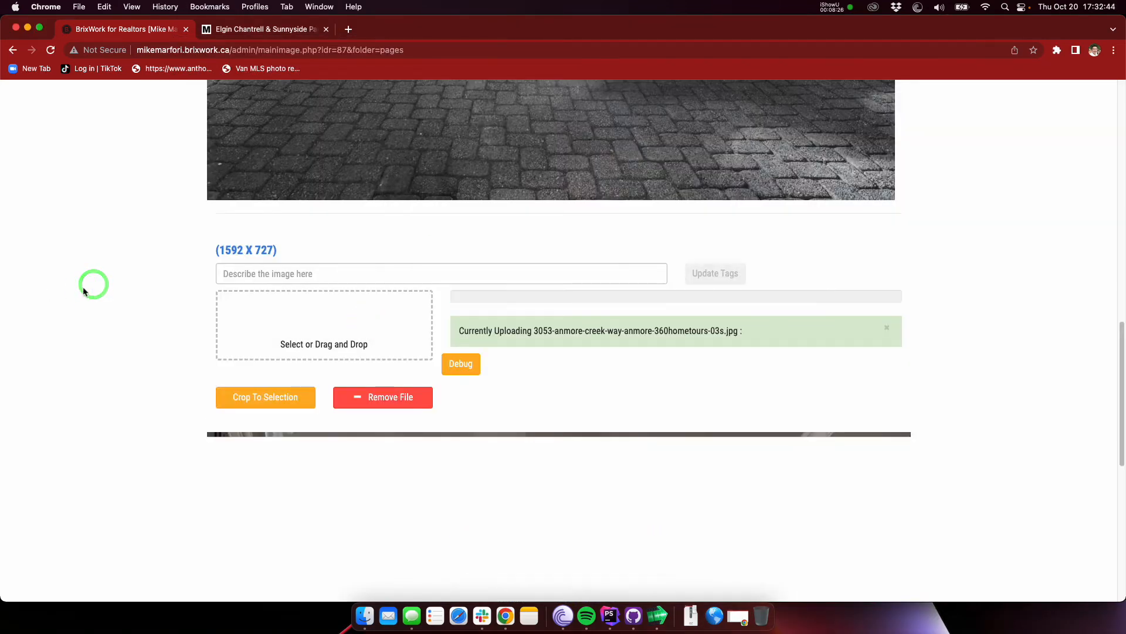
pyautogui.click(82, 287)
# Step: Lower the crop area over the kitchen photo to cover the cabinets and island, and crop the image
pyautogui.scroll(-3, 82, 286)
pyautogui.scroll(-5, 82, 286)
pyautogui.moveTo(563, 286); pyautogui.dragTo(579, 371)
pyautogui.scroll(3, 139, 259)
pyautogui.click(259, 133)
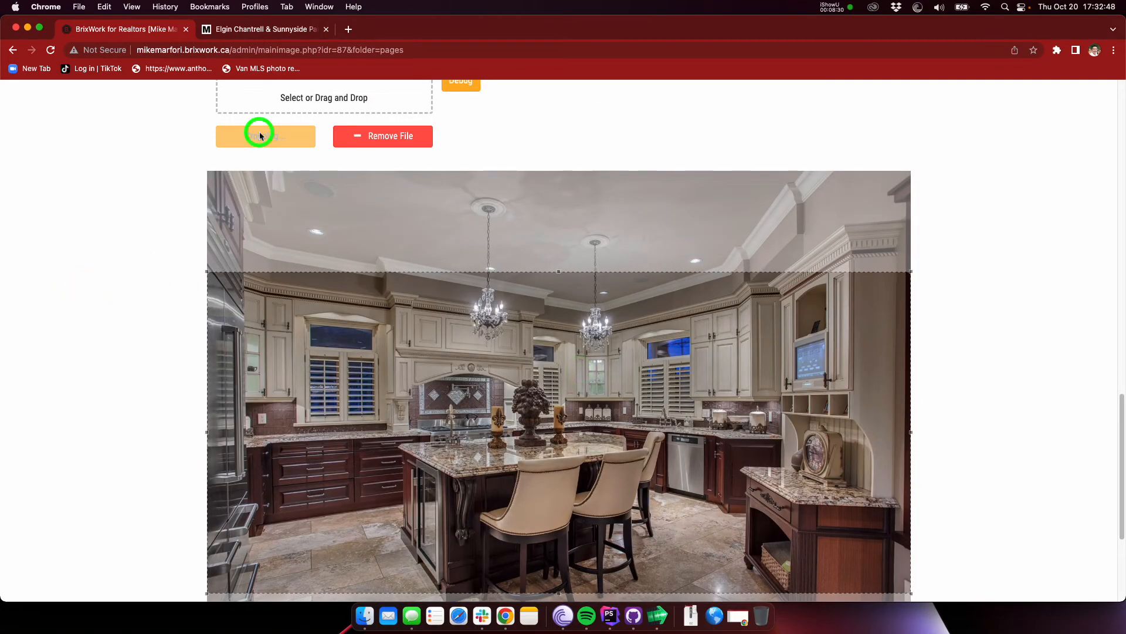
# Step: Reload the live Elgin Chantrell & Sunnyside Park subpage and check how the two main images are displayed
pyautogui.click(277, 29)
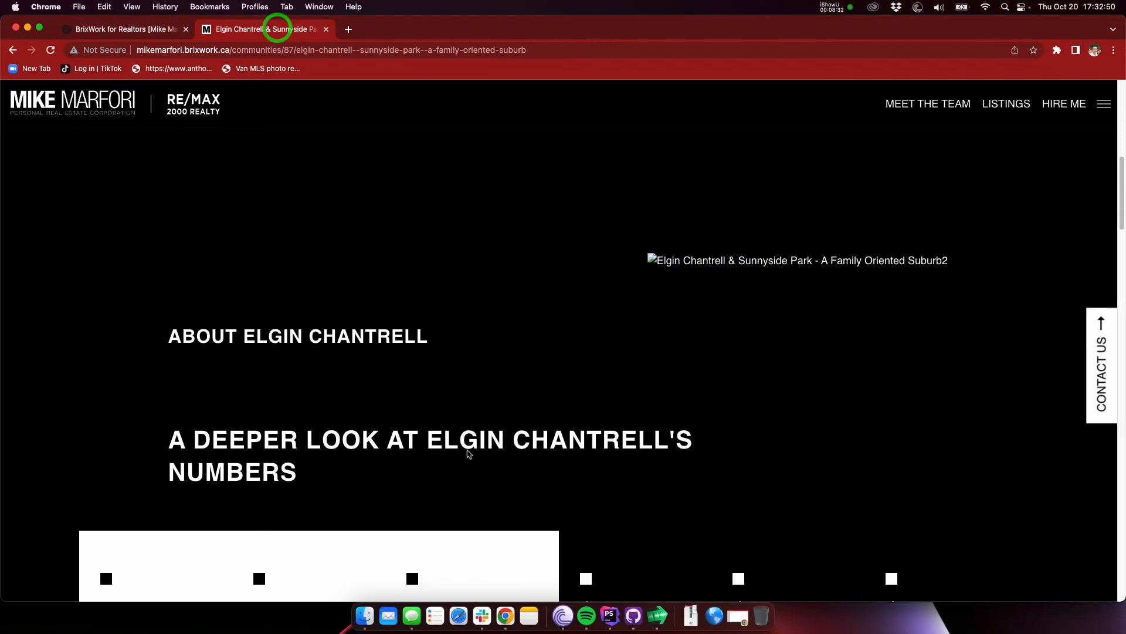
pyautogui.moveTo(260, 194); pyautogui.dragTo(376, 205)
pyautogui.click(376, 206)
pyautogui.press('super+r')
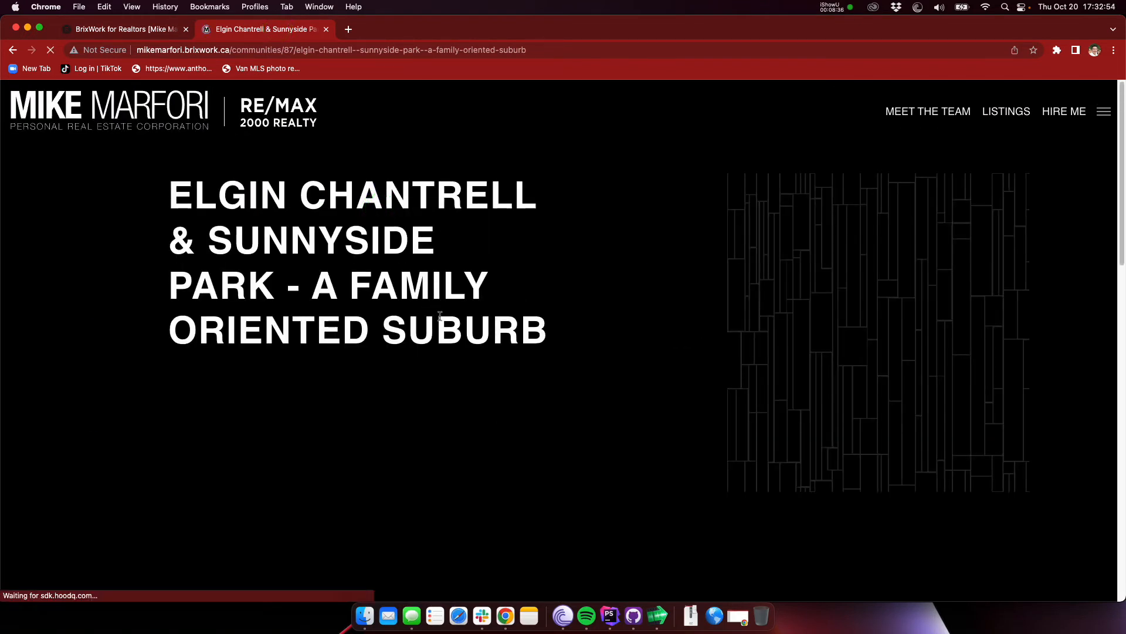
pyautogui.scroll(-5, 618, 335)
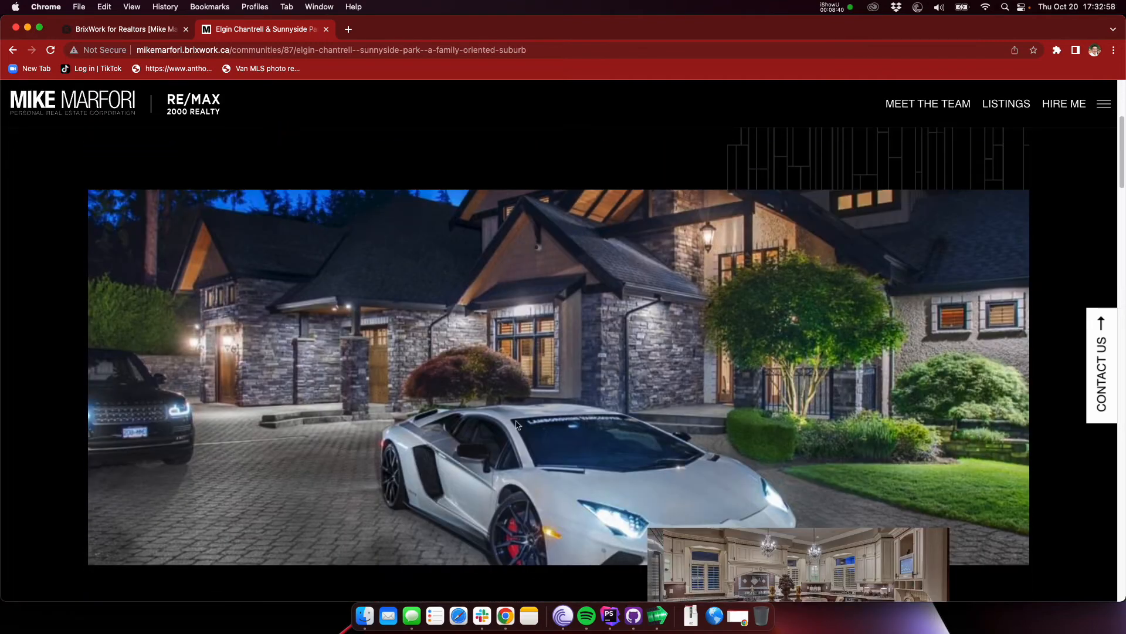
pyautogui.scroll(-3, 645, 325)
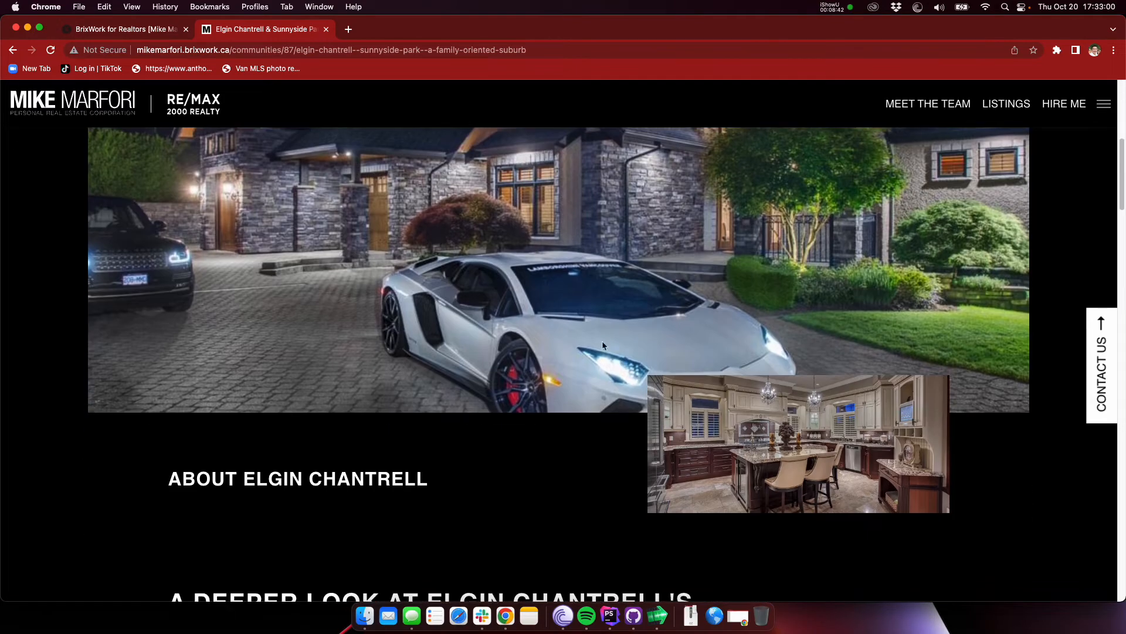
pyautogui.scroll(-1, 754, 436)
pyautogui.moveTo(914, 435); pyautogui.dragTo(864, 437)
pyautogui.scroll(-1, 864, 439)
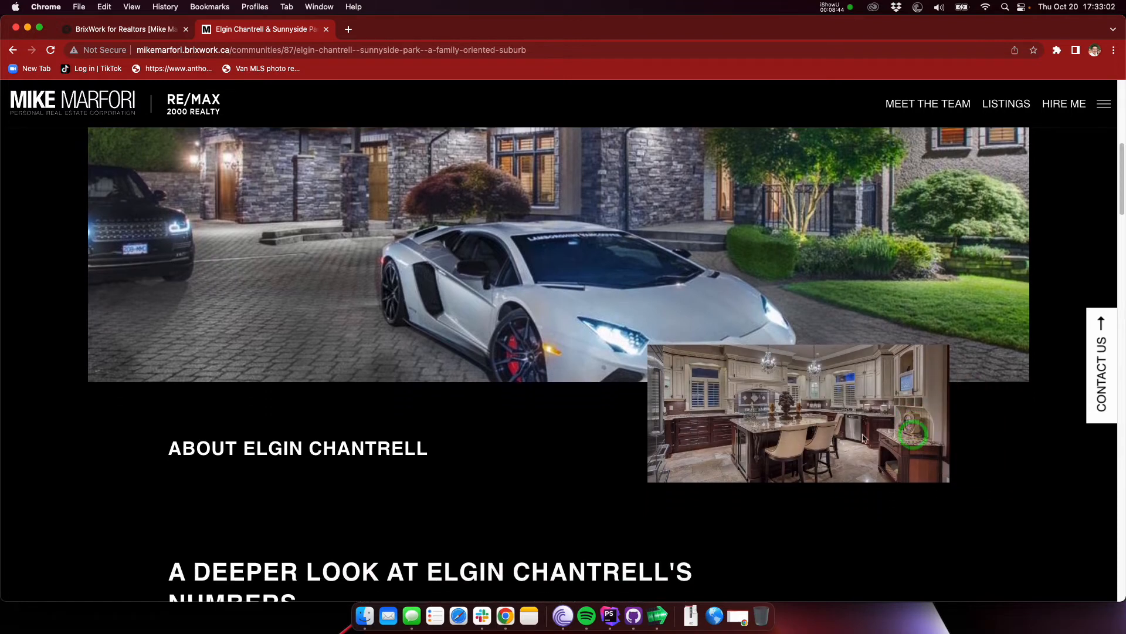
# Step: Examine the About Elgin Chantrell heading and the for-sale counts and average prices in the numbers section
pyautogui.scroll(-1, 780, 411)
pyautogui.click(538, 456)
pyautogui.scroll(-2, 538, 457)
pyautogui.click(535, 422)
pyautogui.scroll(-4, 536, 421)
pyautogui.scroll(-6, 292, 386)
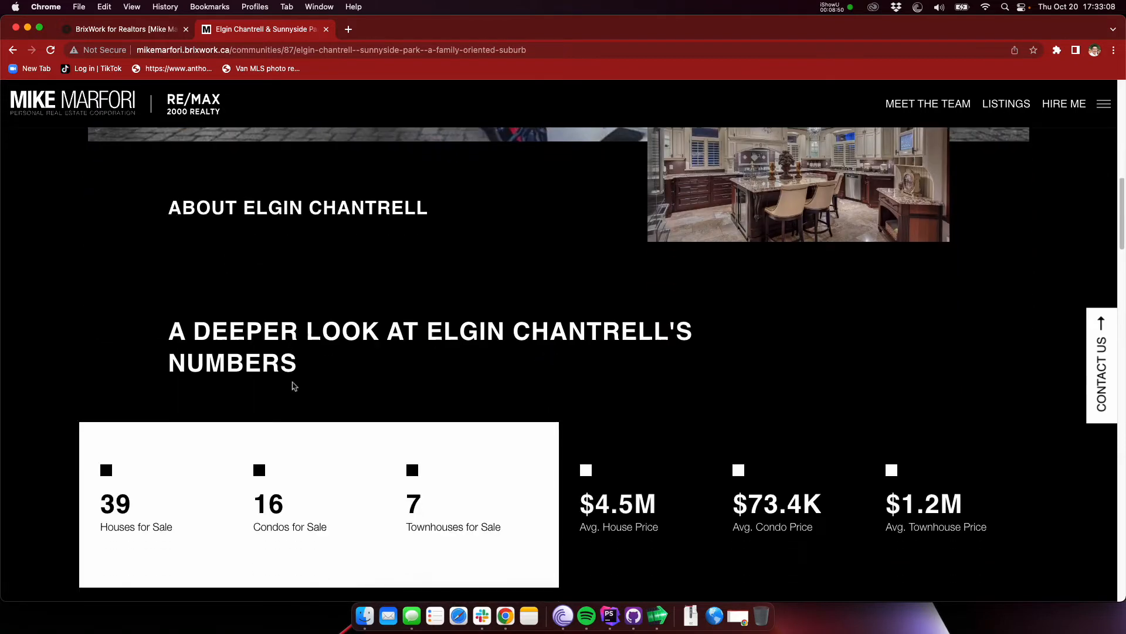
pyautogui.scroll(-1, 590, 323)
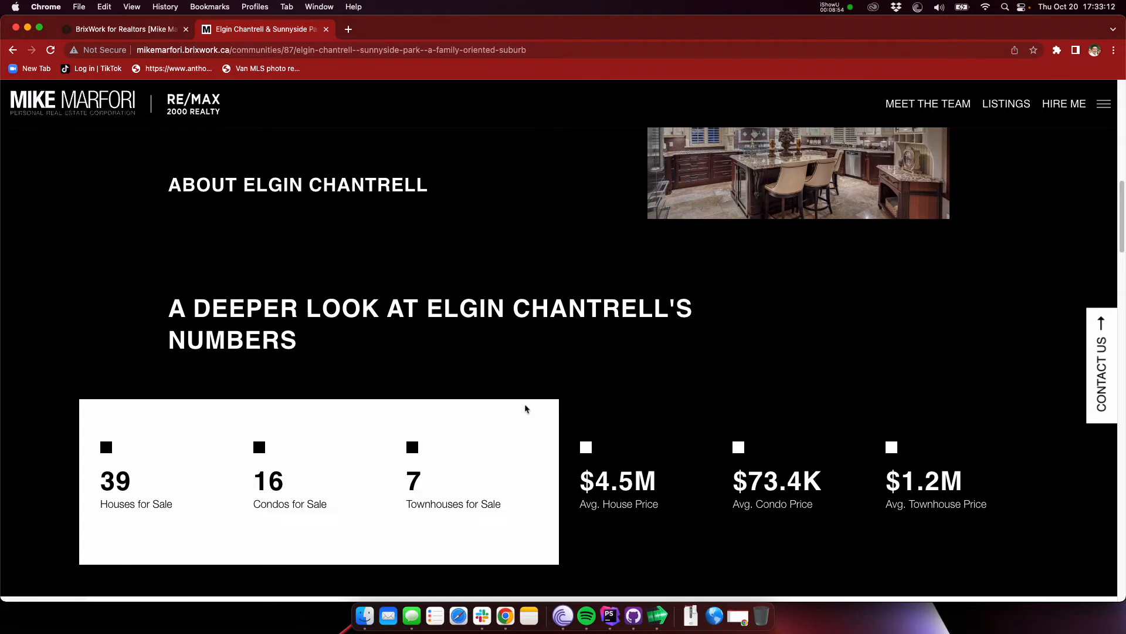
pyautogui.scroll(-1, 431, 327)
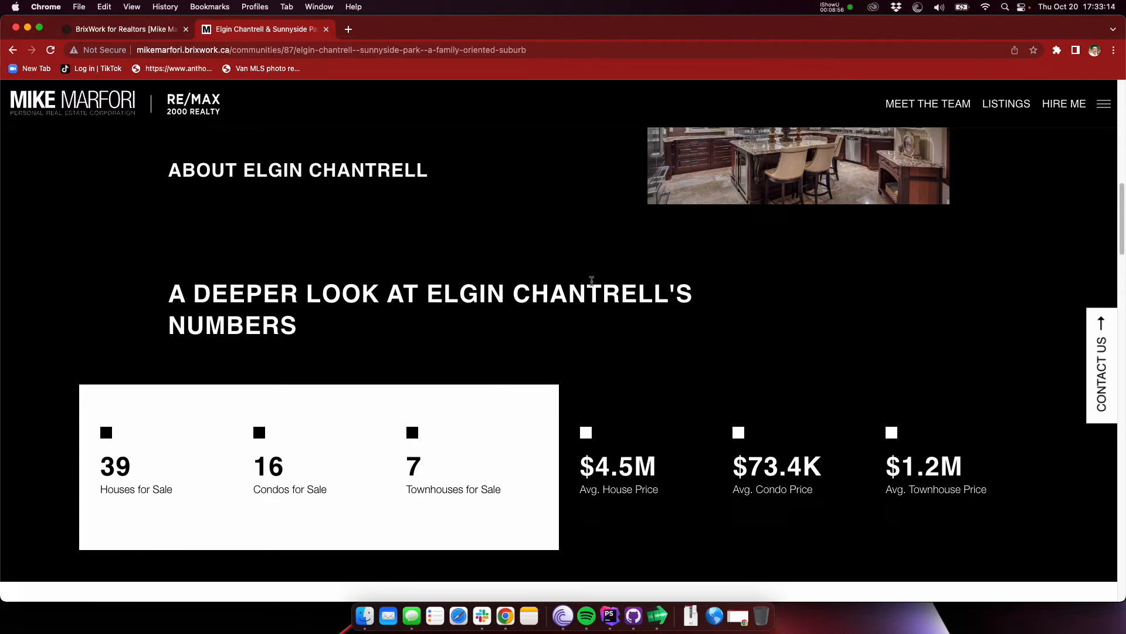
pyautogui.scroll(-1, 480, 288)
pyautogui.scroll(-5, 282, 383)
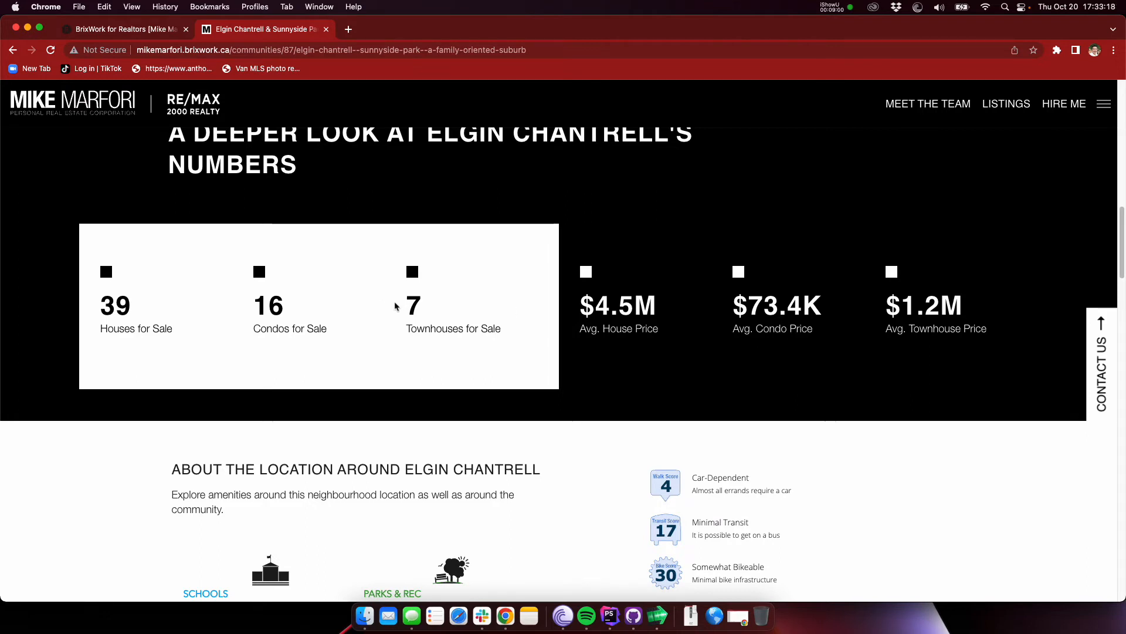
# Step: Examine the schools, parks and Walk Score information and the map in the subpage's location section
pyautogui.scroll(-3, 396, 306)
pyautogui.scroll(-5, 396, 306)
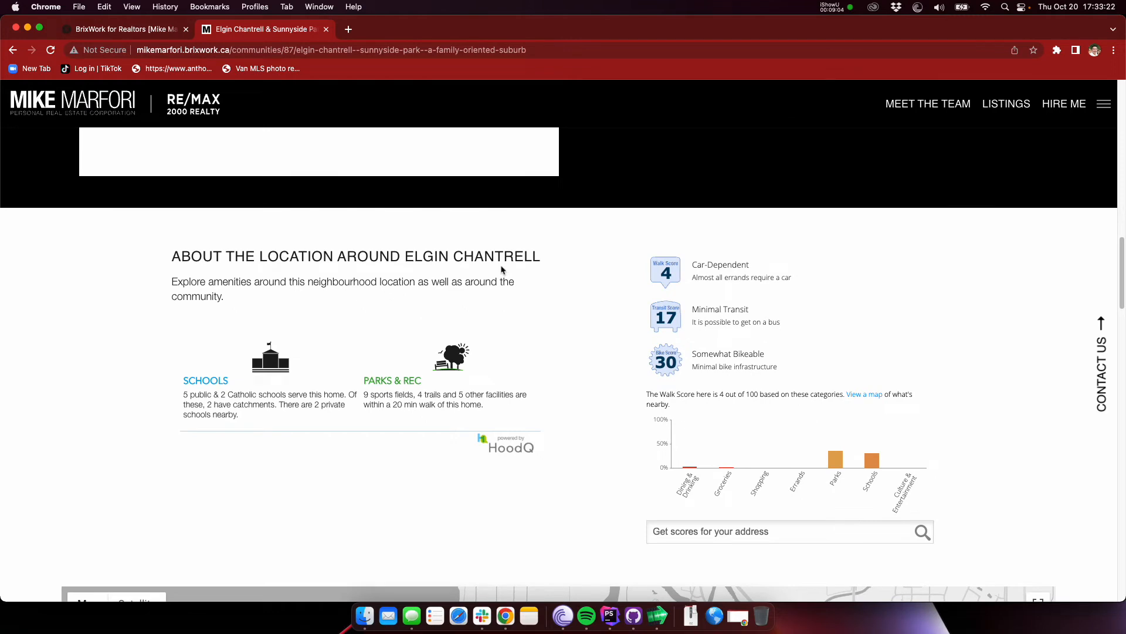
pyautogui.scroll(-1, 543, 261)
pyautogui.scroll(-1, 368, 249)
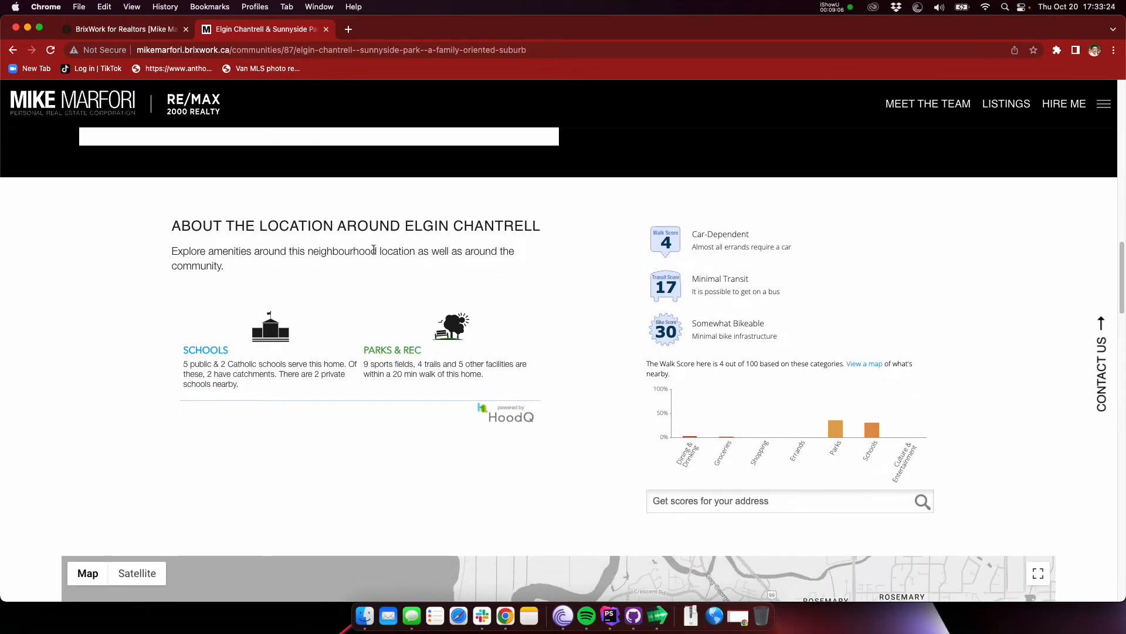
pyautogui.scroll(-10, 519, 257)
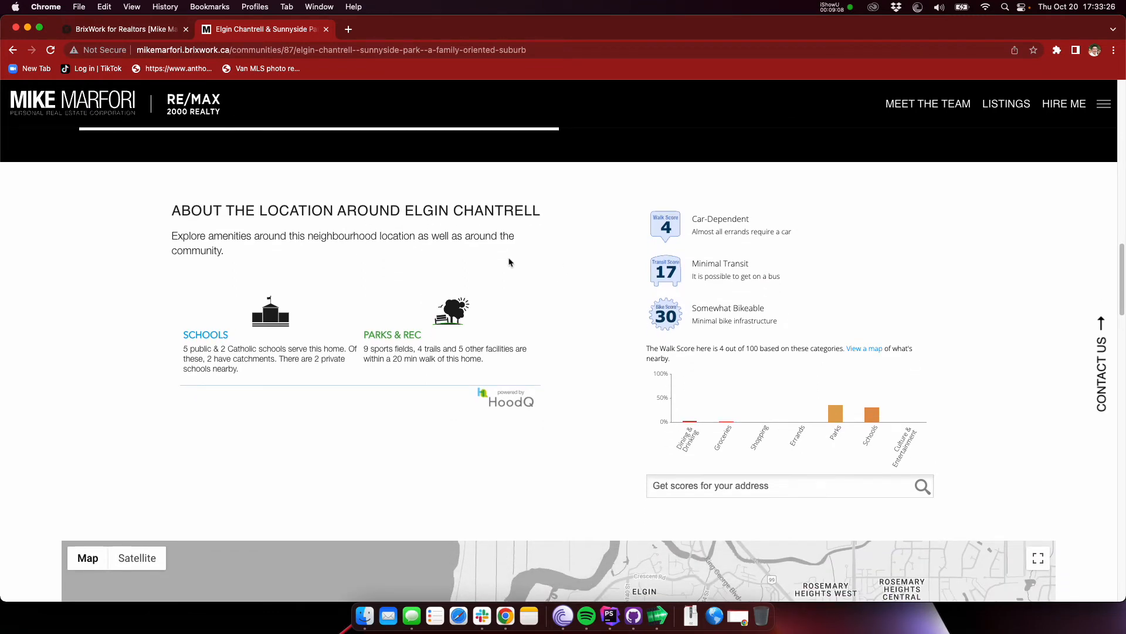
pyautogui.scroll(10, 515, 255)
pyautogui.scroll(-17, 516, 255)
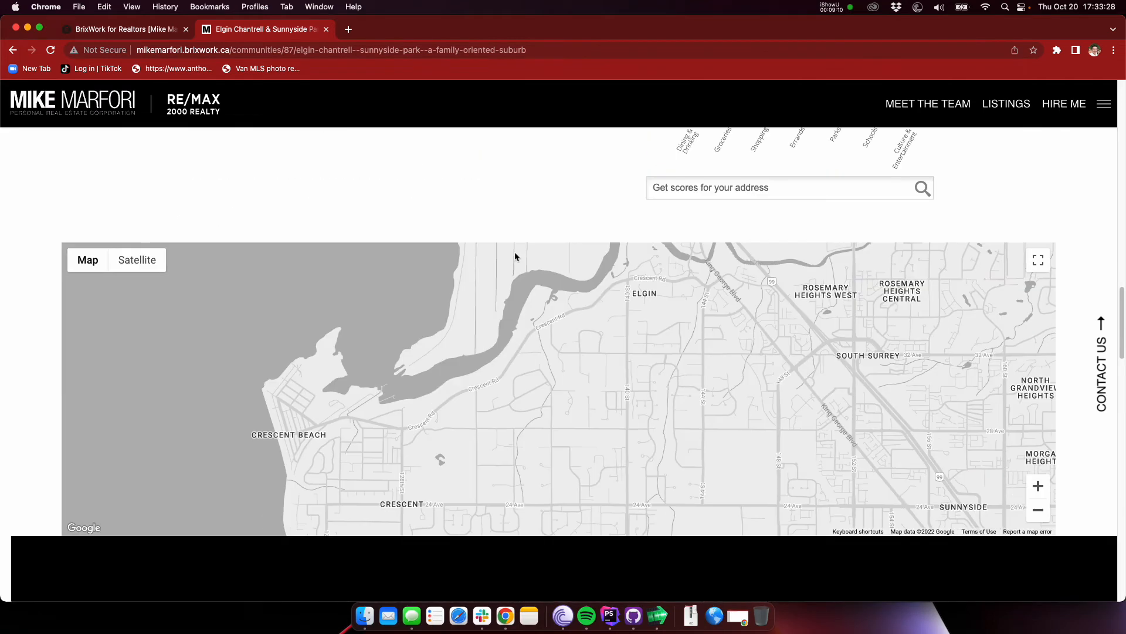
pyautogui.scroll(-1, 517, 256)
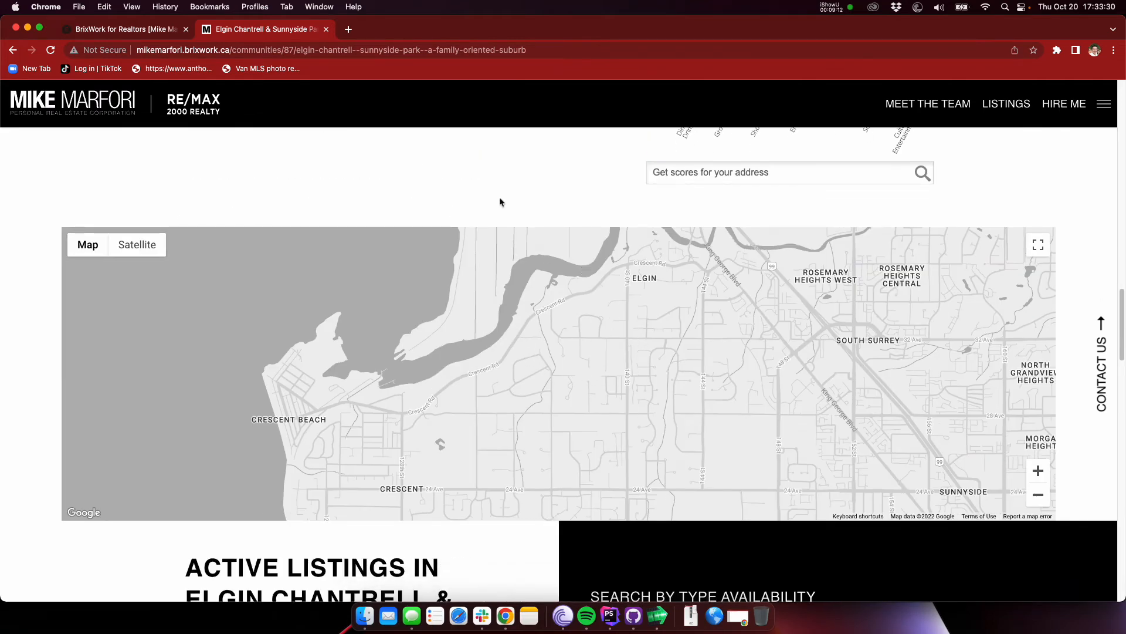
# Step: Review the subpage's active listings and open the townhomes search under Search By Type Availability
pyautogui.scroll(-18, 500, 202)
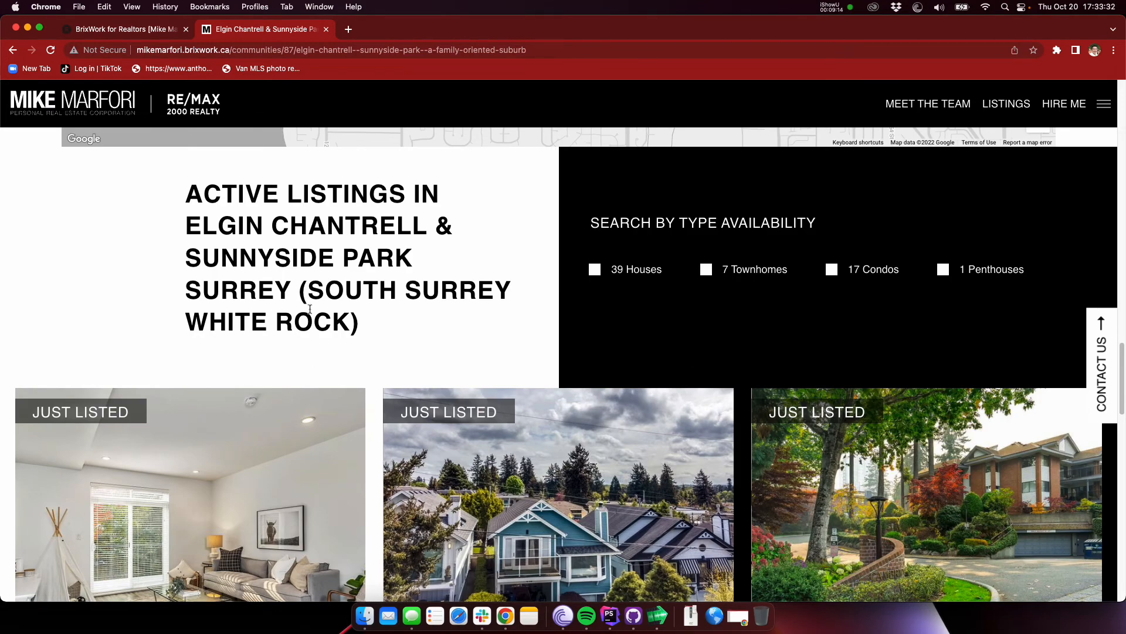
pyautogui.scroll(-1, 352, 312)
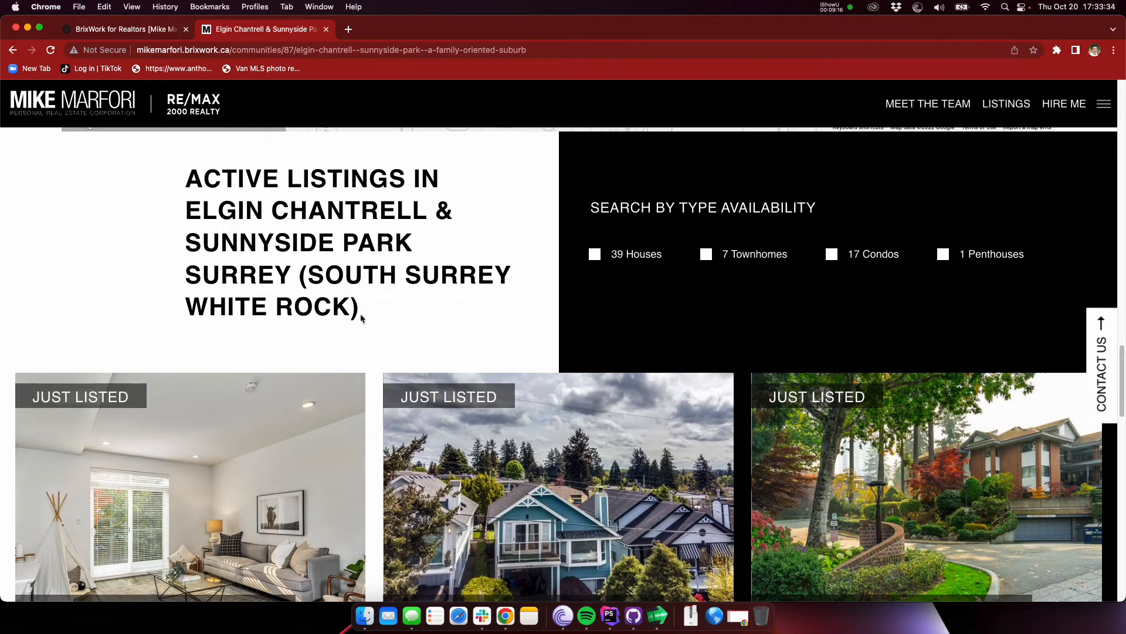
pyautogui.scroll(-20, 377, 311)
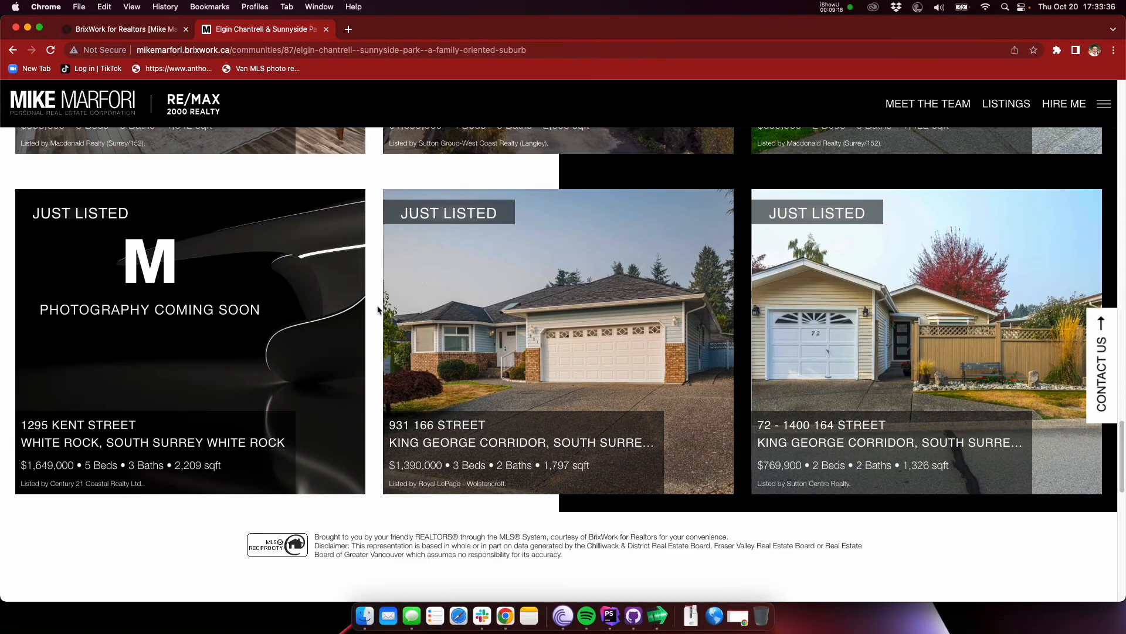
pyautogui.scroll(-13, 378, 310)
pyautogui.scroll(20, 379, 305)
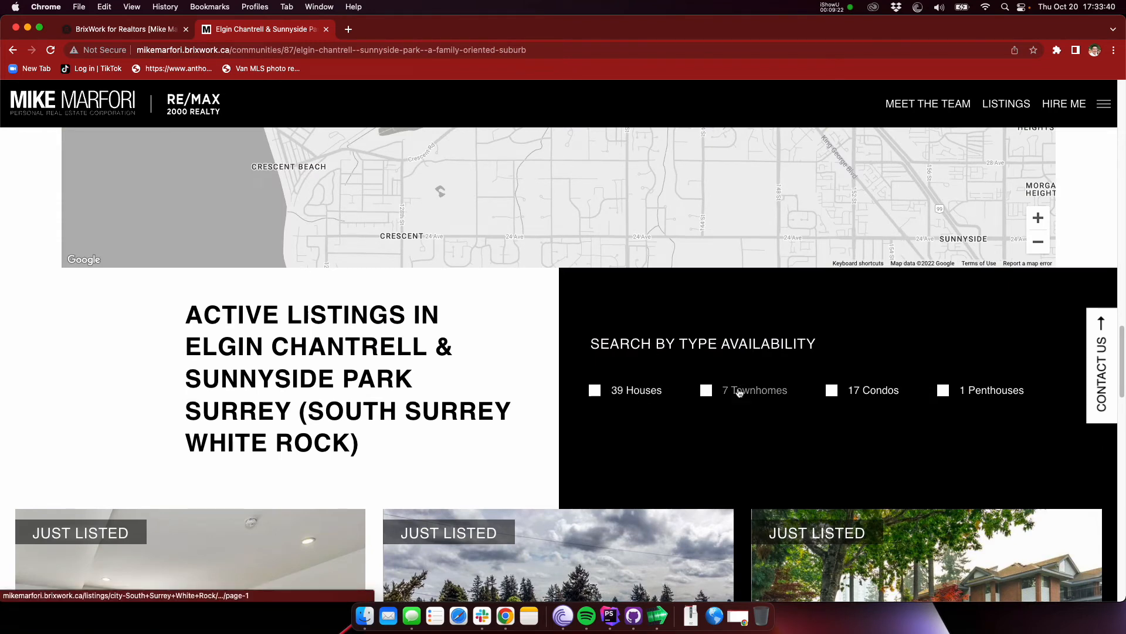
pyautogui.click(741, 392)
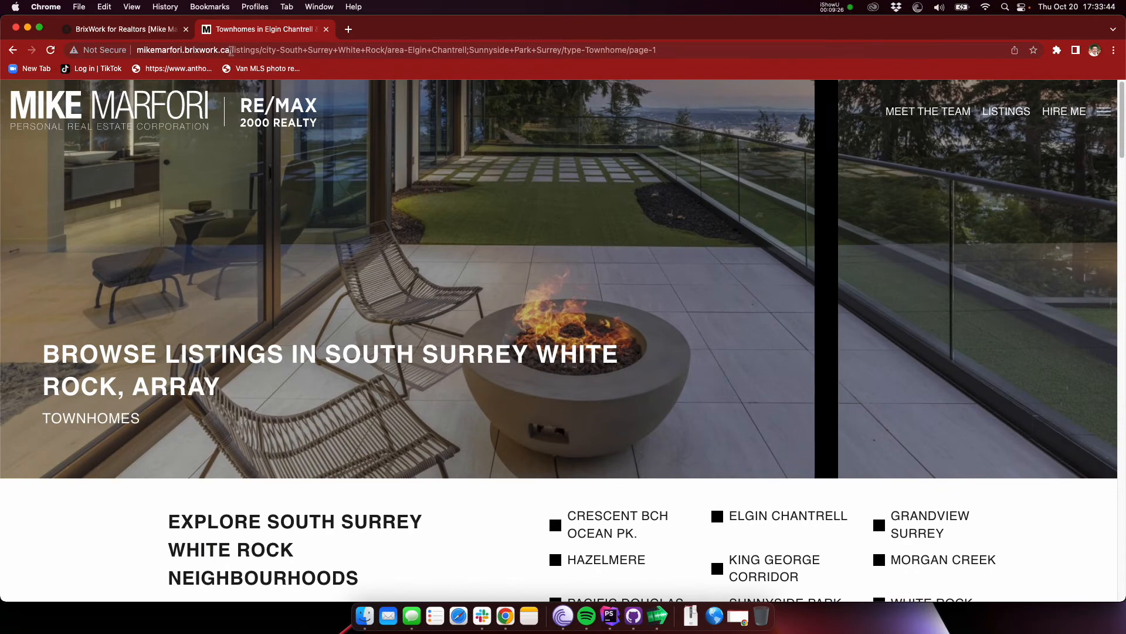
# Step: Examine the area and property type in the townhomes search address, the search refinement filters and the matching listings
pyautogui.click(326, 50)
pyautogui.moveTo(384, 50); pyautogui.dragTo(553, 49)
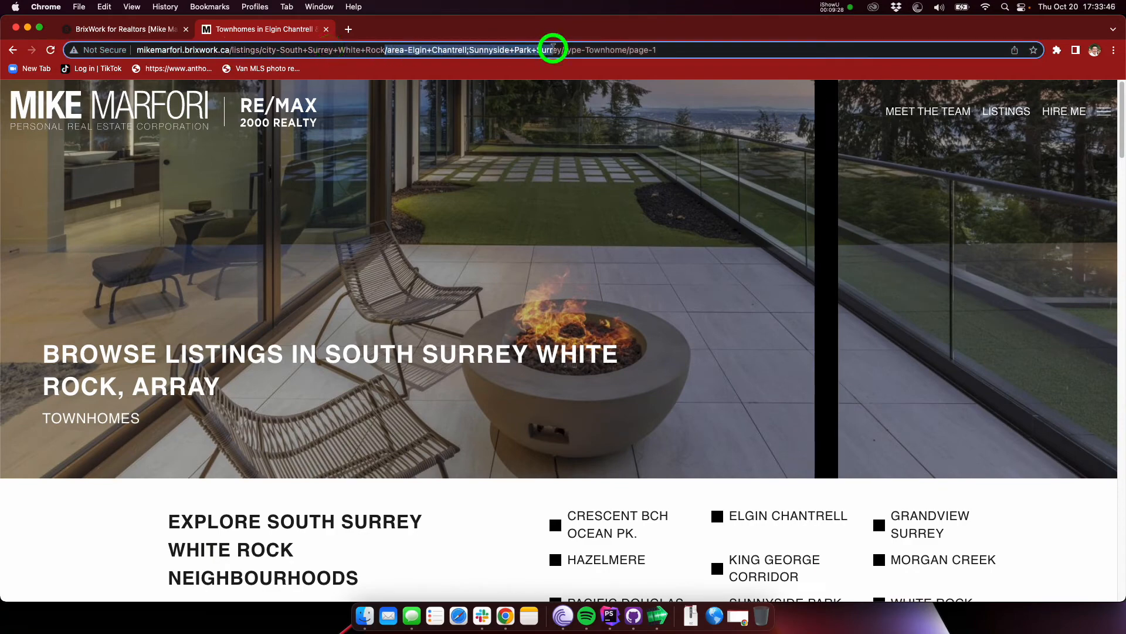
pyautogui.click(578, 49)
pyautogui.scroll(-2, 447, 285)
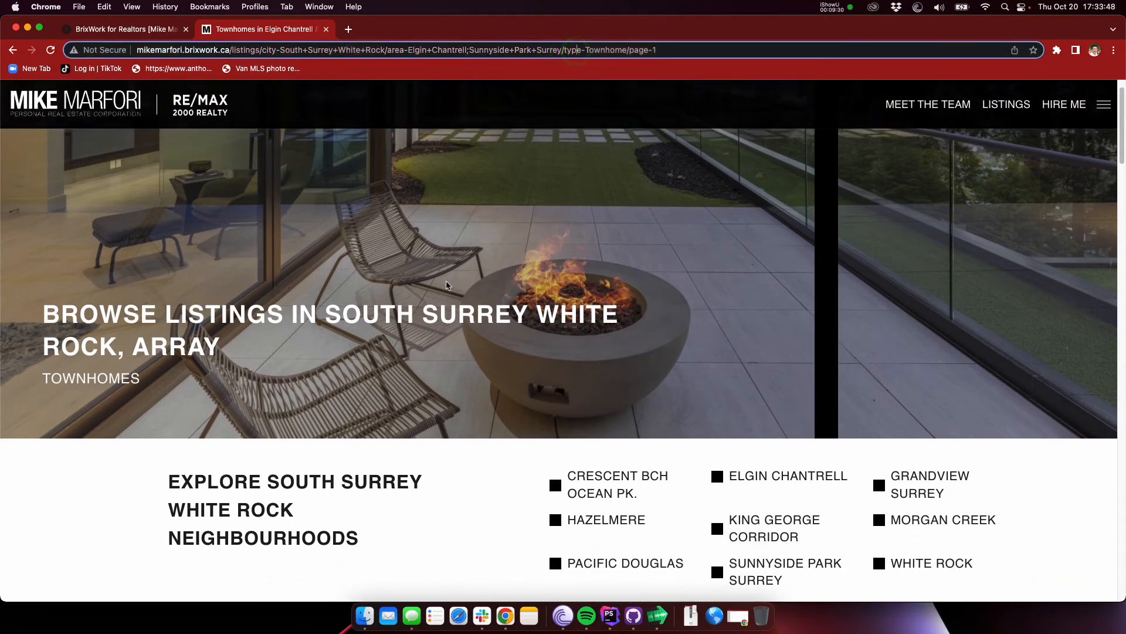
pyautogui.scroll(-3, 447, 285)
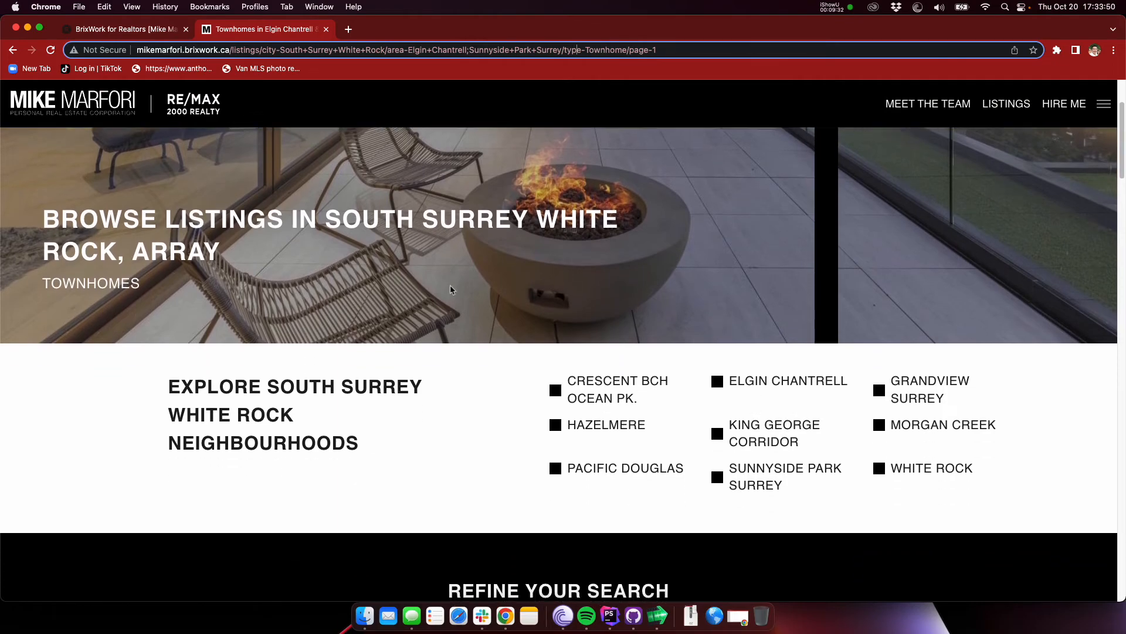
pyautogui.scroll(-8, 449, 286)
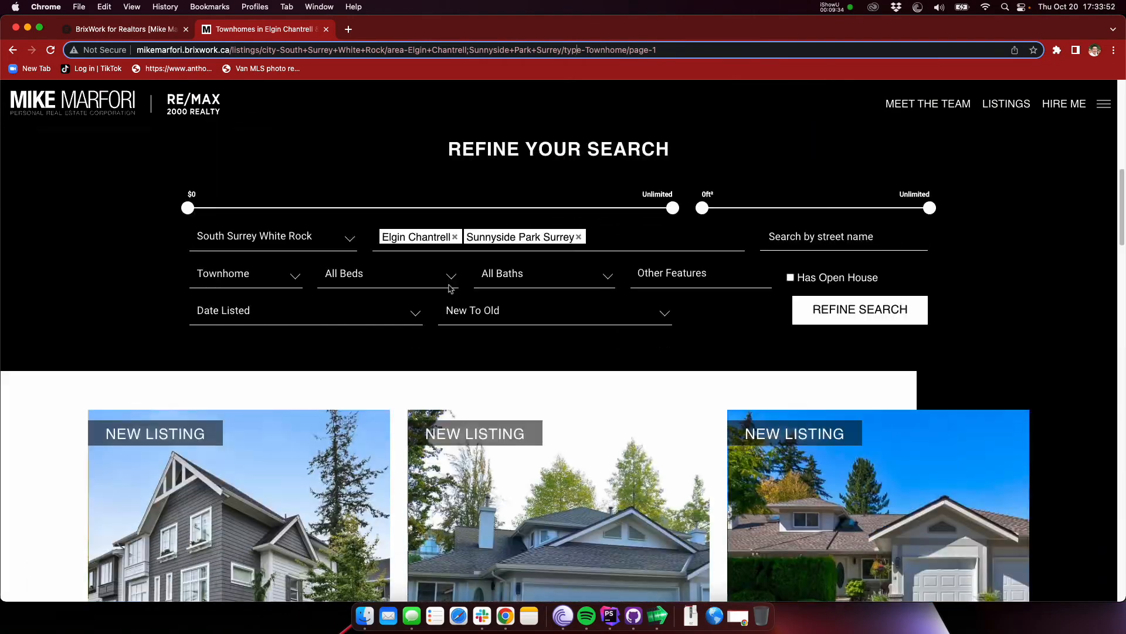
pyautogui.scroll(-20, 450, 287)
pyautogui.scroll(-10, 398, 274)
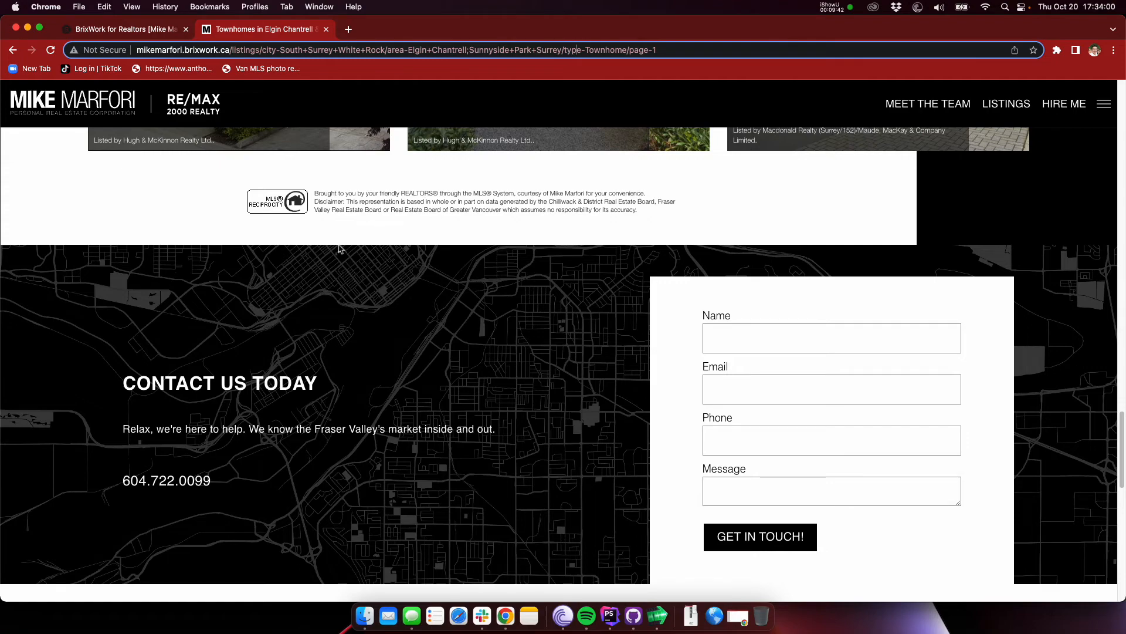
# Step: Close the live townhomes search, open the admin page list and expand the Our Cities subpages
pyautogui.click(326, 29)
pyautogui.click(143, 31)
pyautogui.scroll(10, 867, 211)
pyautogui.moveTo(875, 94)
pyautogui.moveTo(918, 94)
pyautogui.click(909, 121)
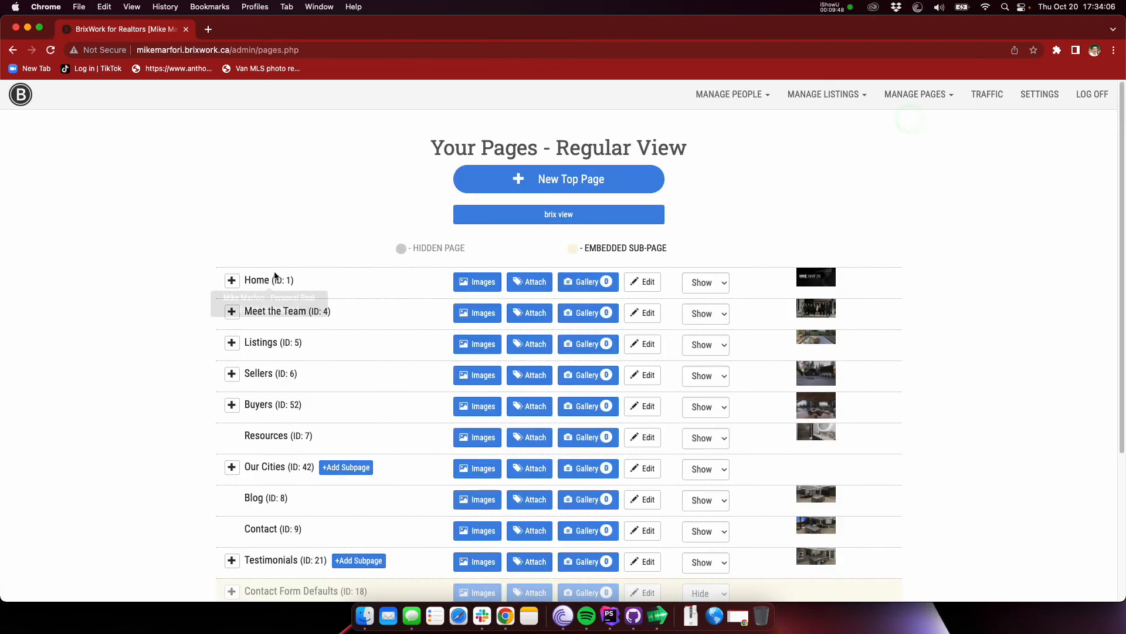
pyautogui.scroll(-1, 154, 397)
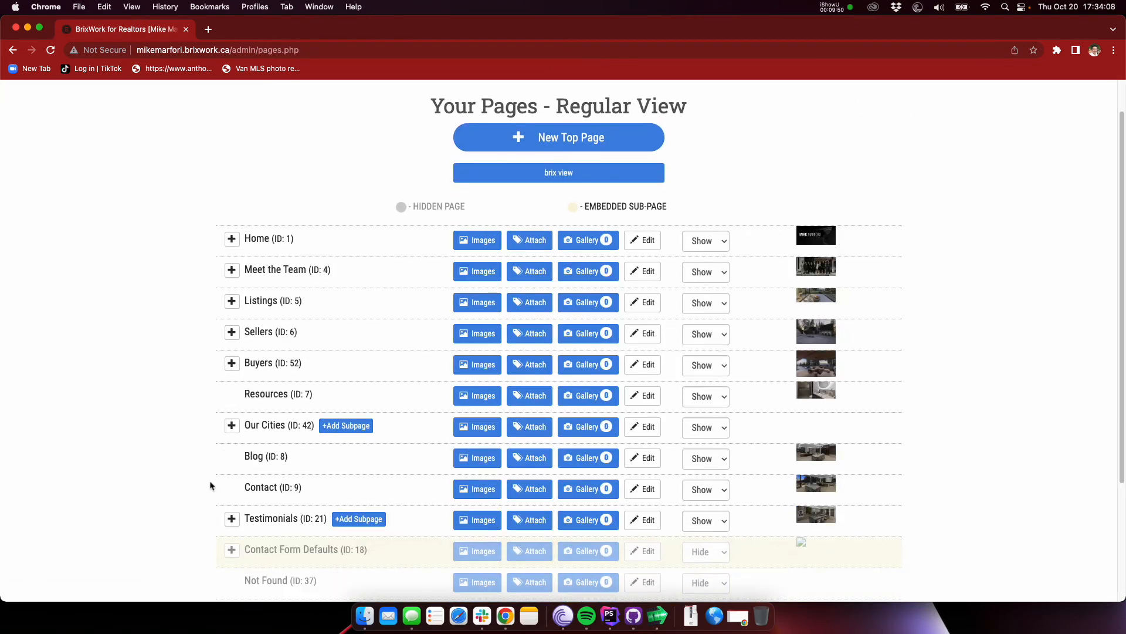
pyautogui.click(232, 426)
pyautogui.scroll(-3, 180, 287)
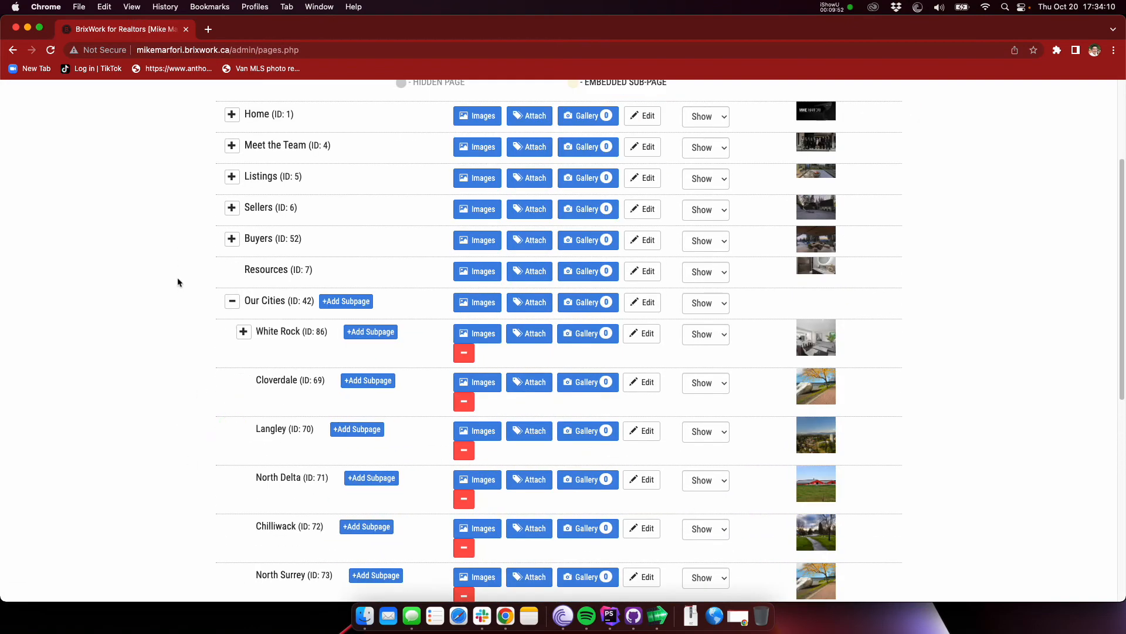
# Step: Open the White Rock city page for editing from the Our Cities subpages
pyautogui.click(170, 285)
pyautogui.scroll(-1, 181, 285)
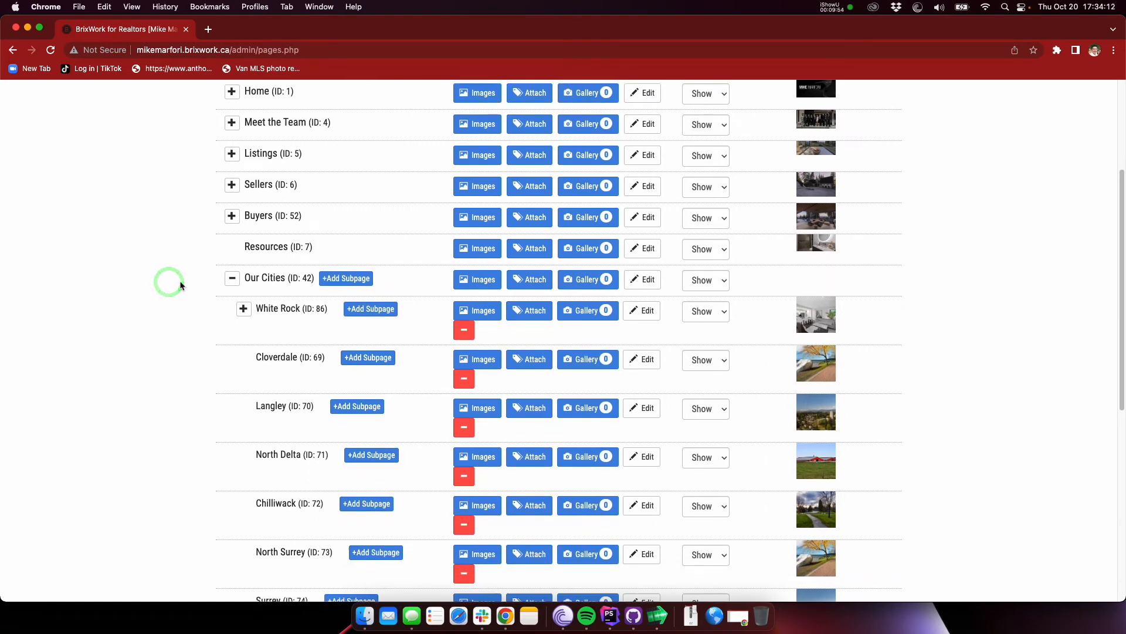
pyautogui.click(167, 280)
pyautogui.scroll(-1, 168, 279)
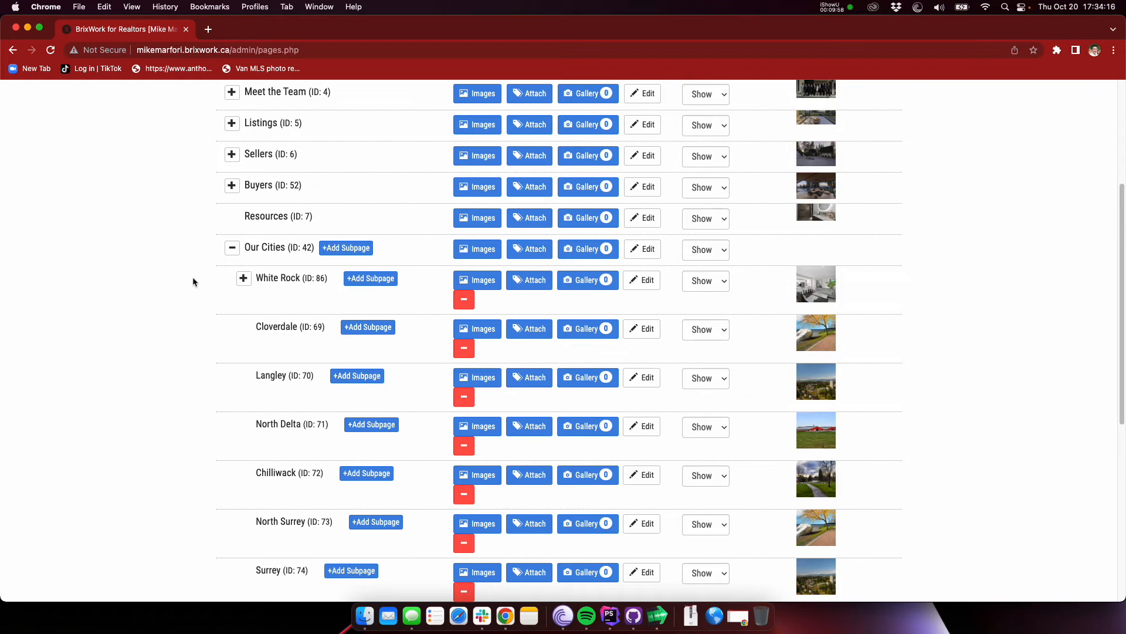
pyautogui.scroll(-1, 256, 293)
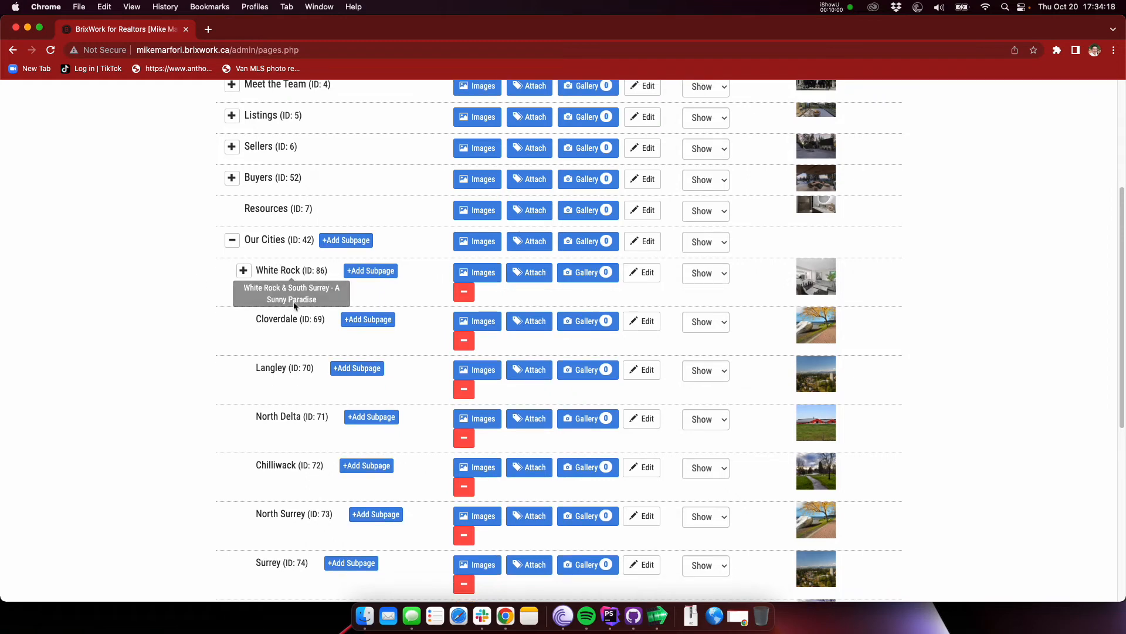
pyautogui.scroll(-3, 294, 290)
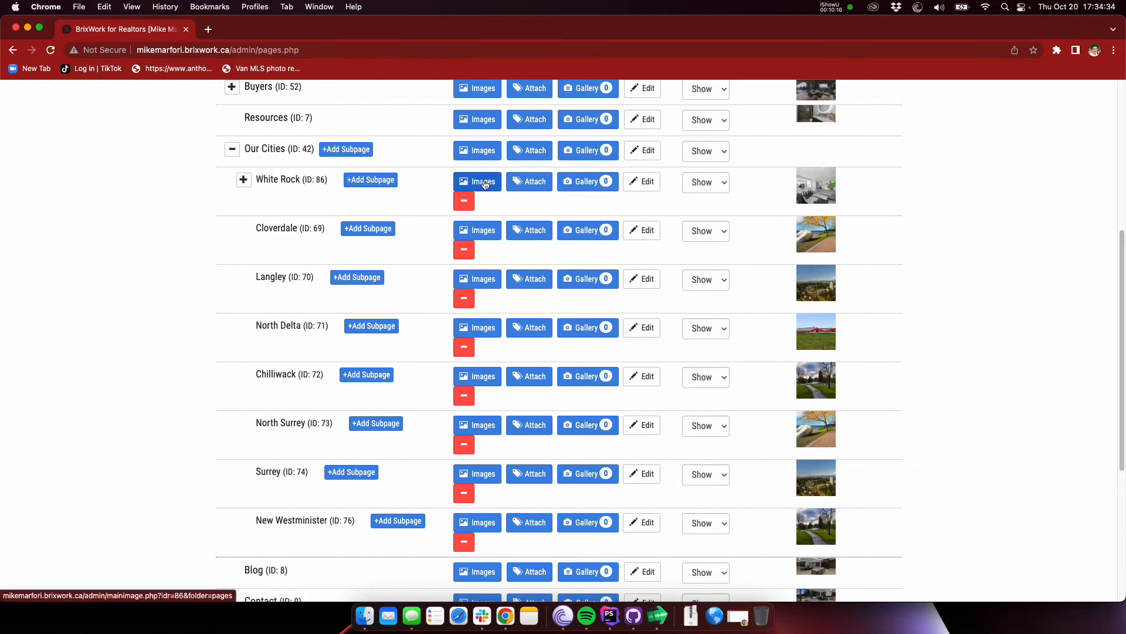
pyautogui.click(640, 182)
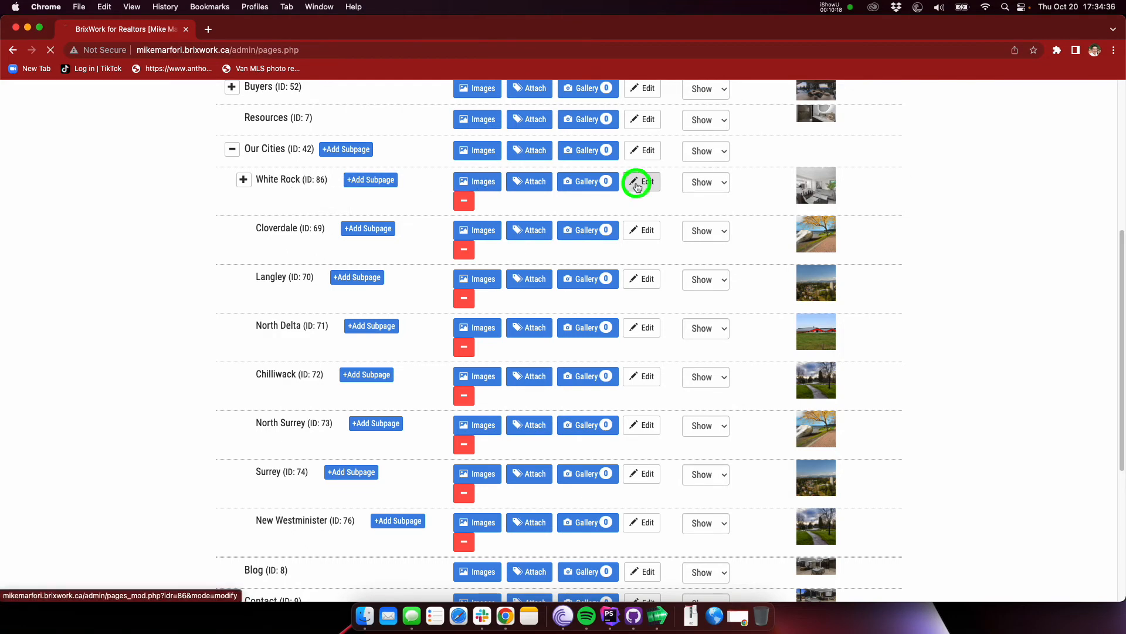
# Step: Enter the page content "White rock is well known for its beautiful beaches, the famous Whte Rock Pier, and amazing restaurants/cafes along the boarwalk."
pyautogui.click(315, 414)
pyautogui.scroll(-2, 293, 387)
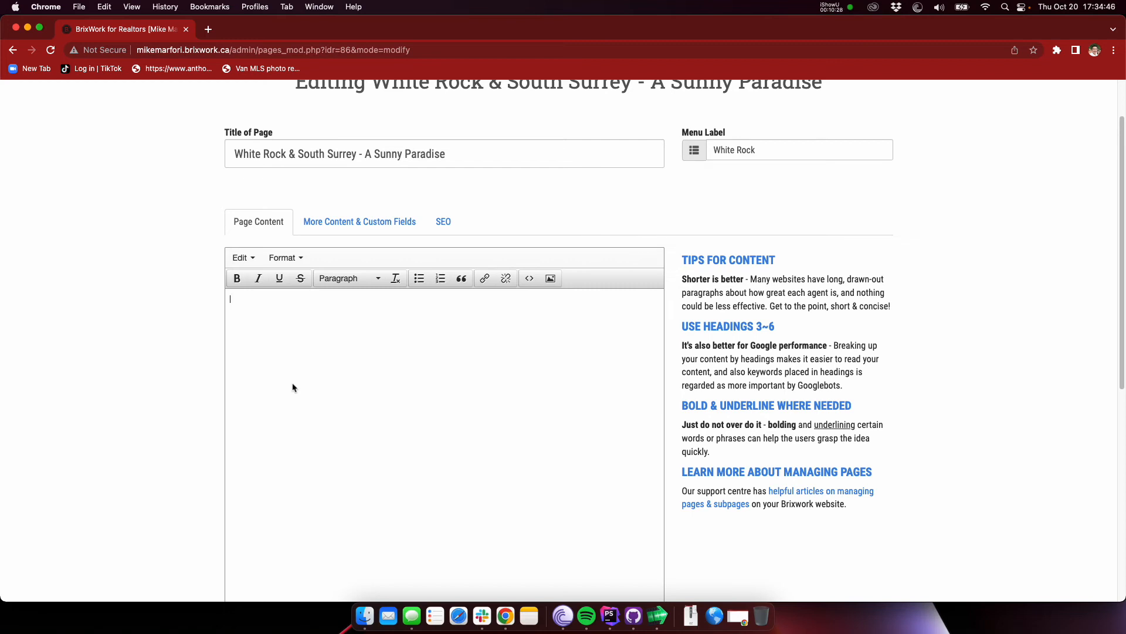
pyautogui.write('White rock is well known for its be')
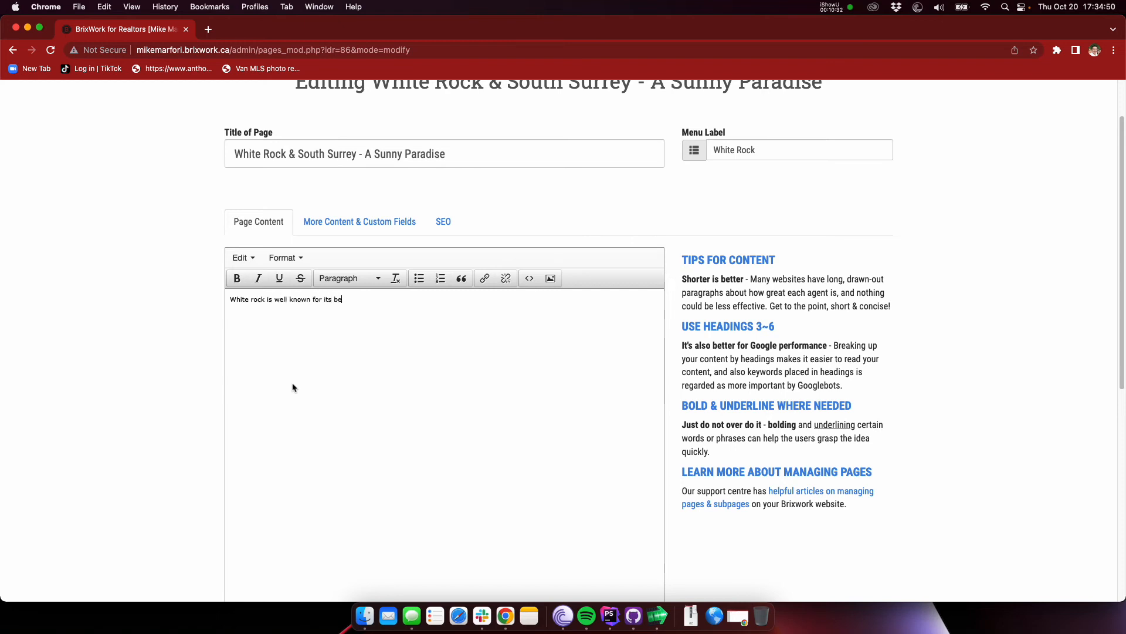
pyautogui.write('autiful beaches, the famous Whte Rock Pier, and')
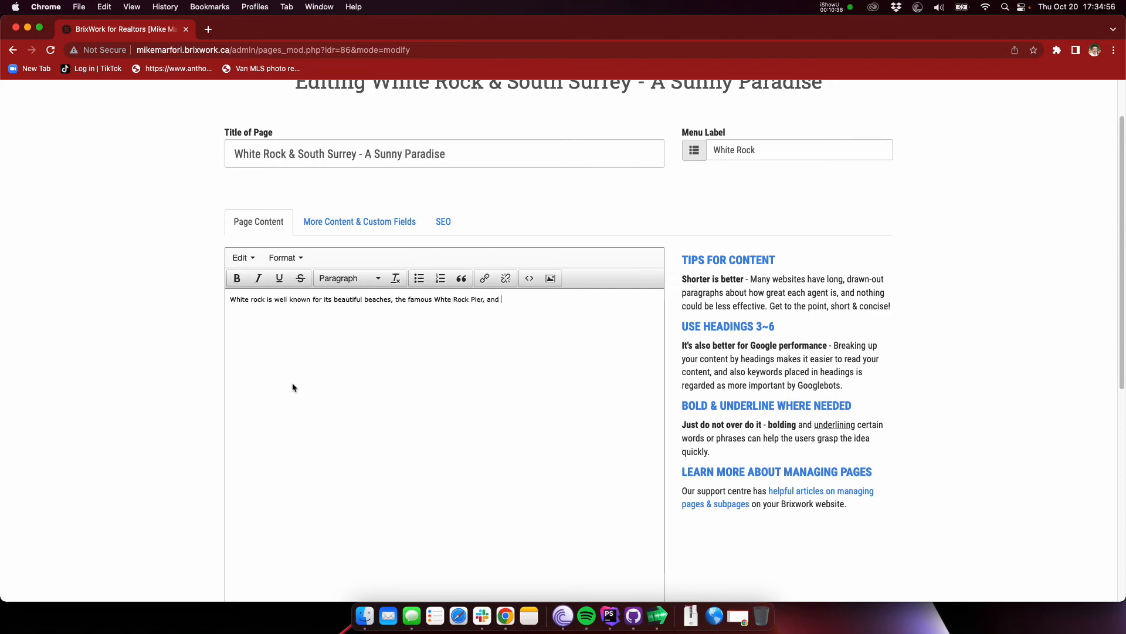
pyautogui.write('/cafes along the boarwalk.')
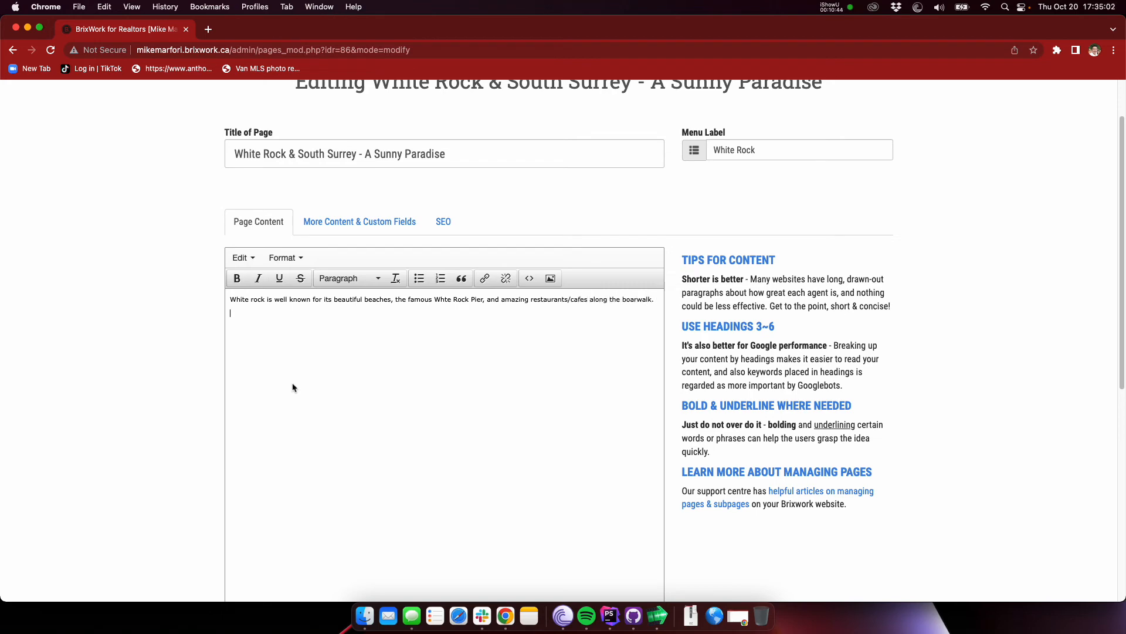
# Step: Open the live site's Our Cities page in a separate tab and check where each city's excerpt is shown
pyautogui.scroll(-10, 319, 397)
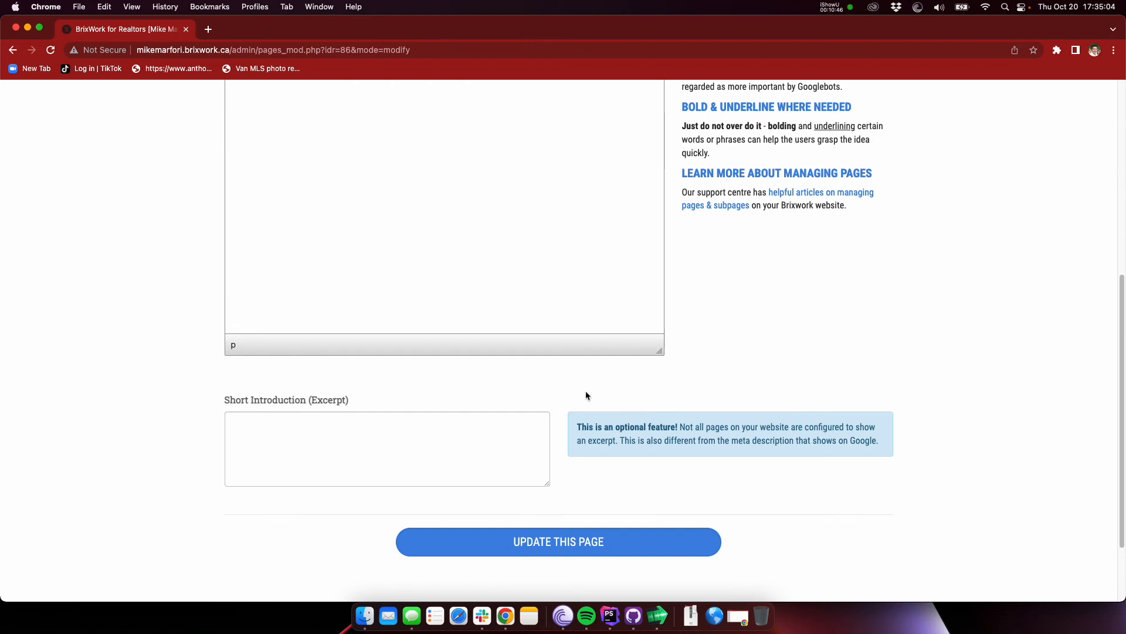
pyautogui.click(349, 434)
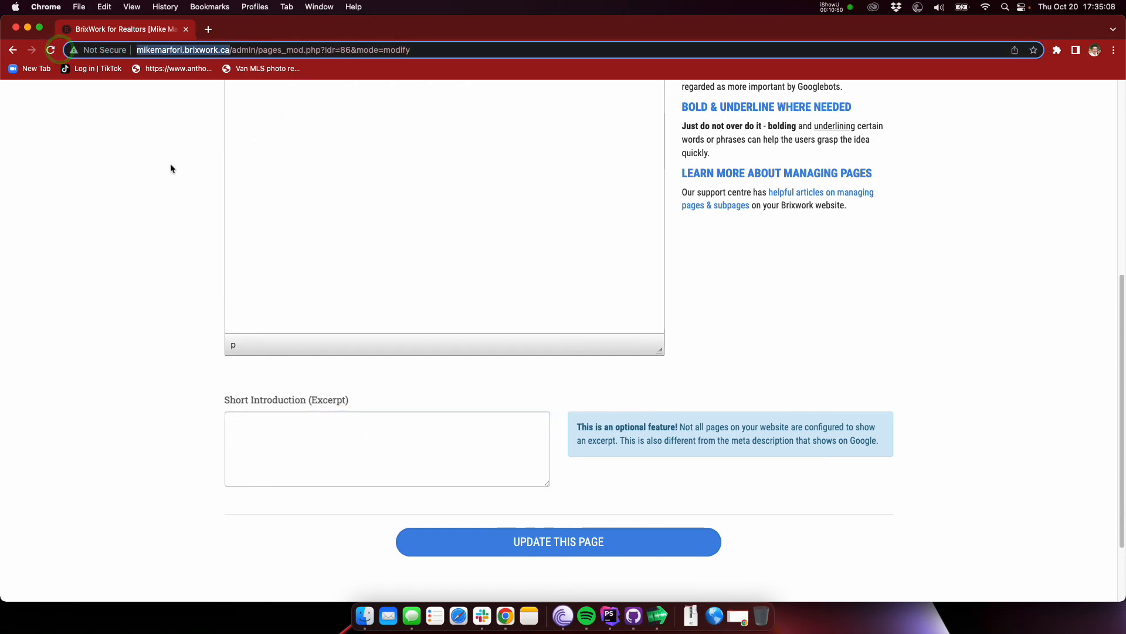
pyautogui.press('super+t')
pyautogui.press('Return')
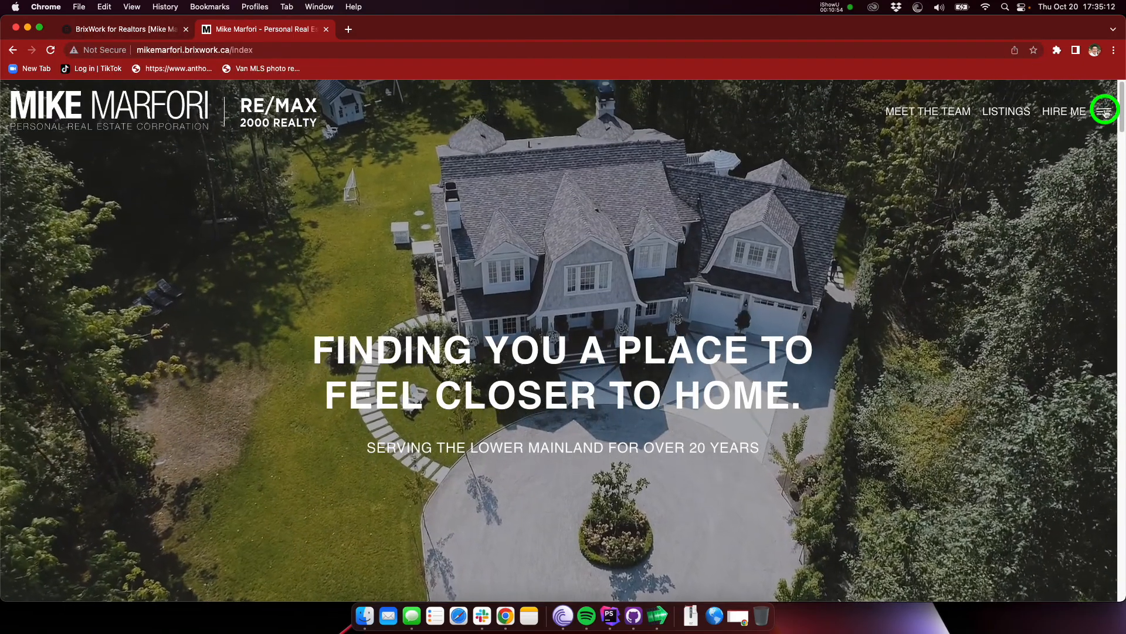
pyautogui.click(1104, 112)
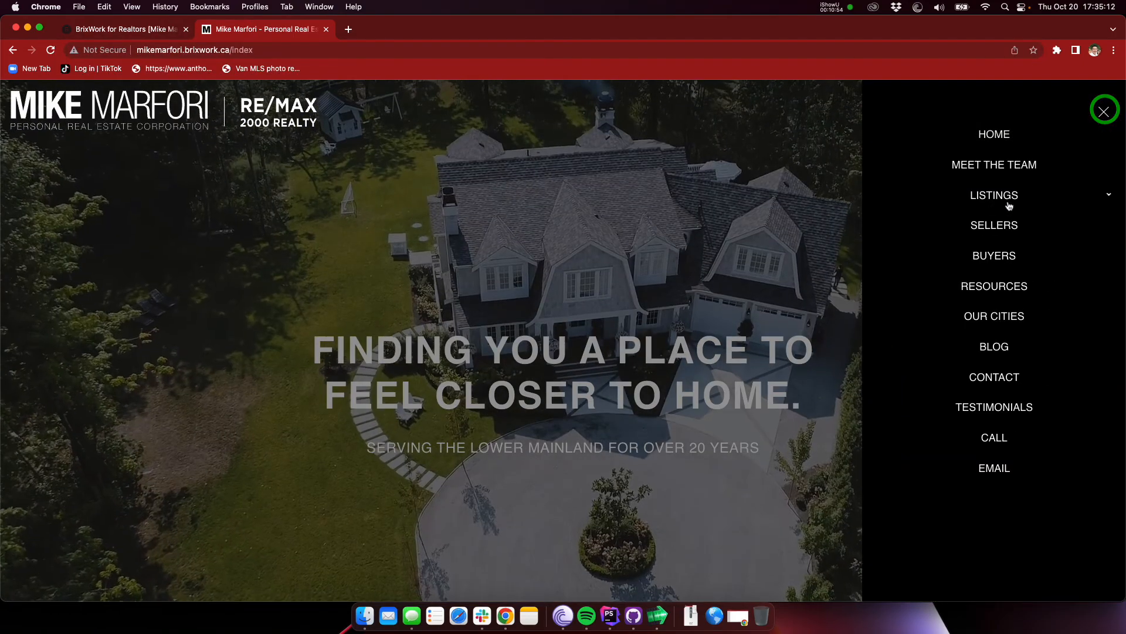
pyautogui.click(1011, 318)
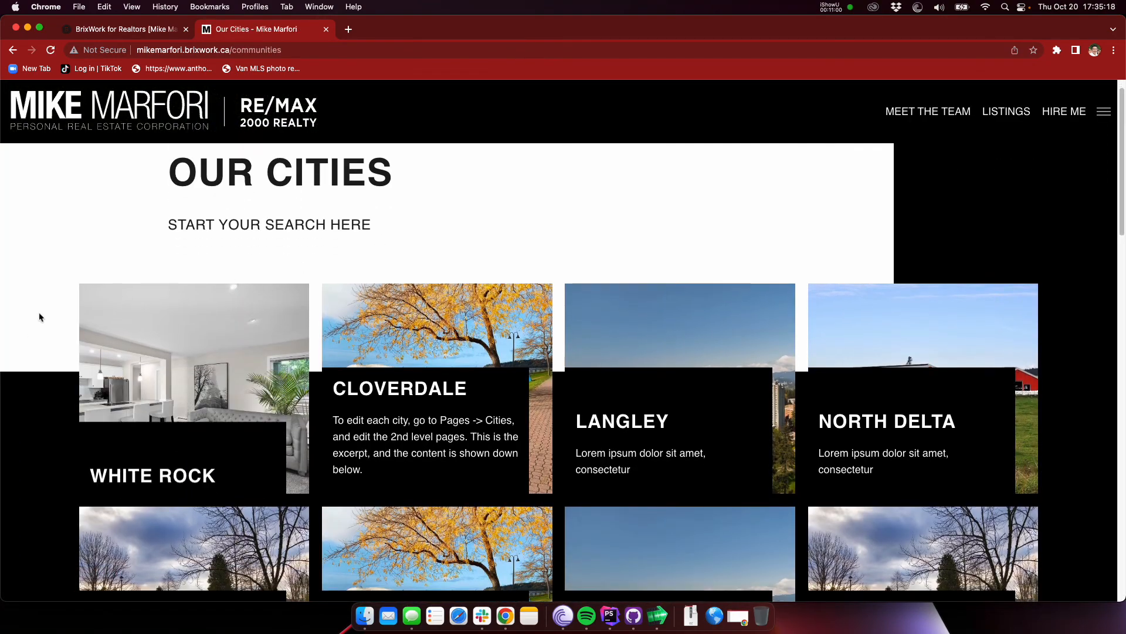
pyautogui.scroll(-3, 28, 326)
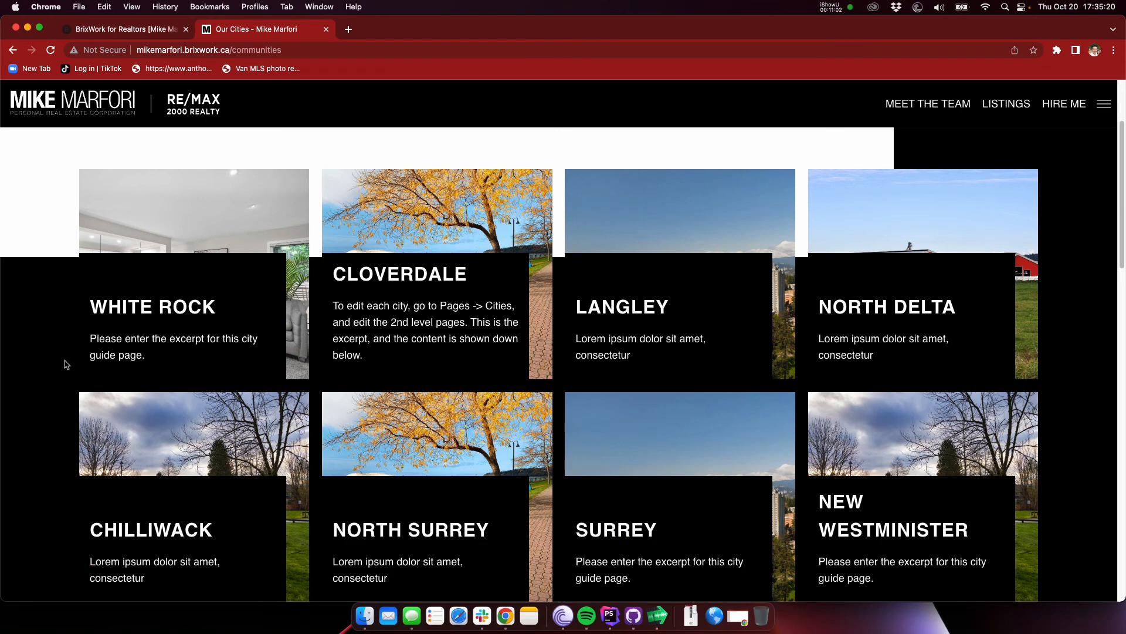
# Step: Enter the White Rock excerpt "The crown jewel of Fraser Valley & Surrey, a waterfront paradise!" and save the page
pyautogui.click(127, 29)
pyautogui.click(329, 435)
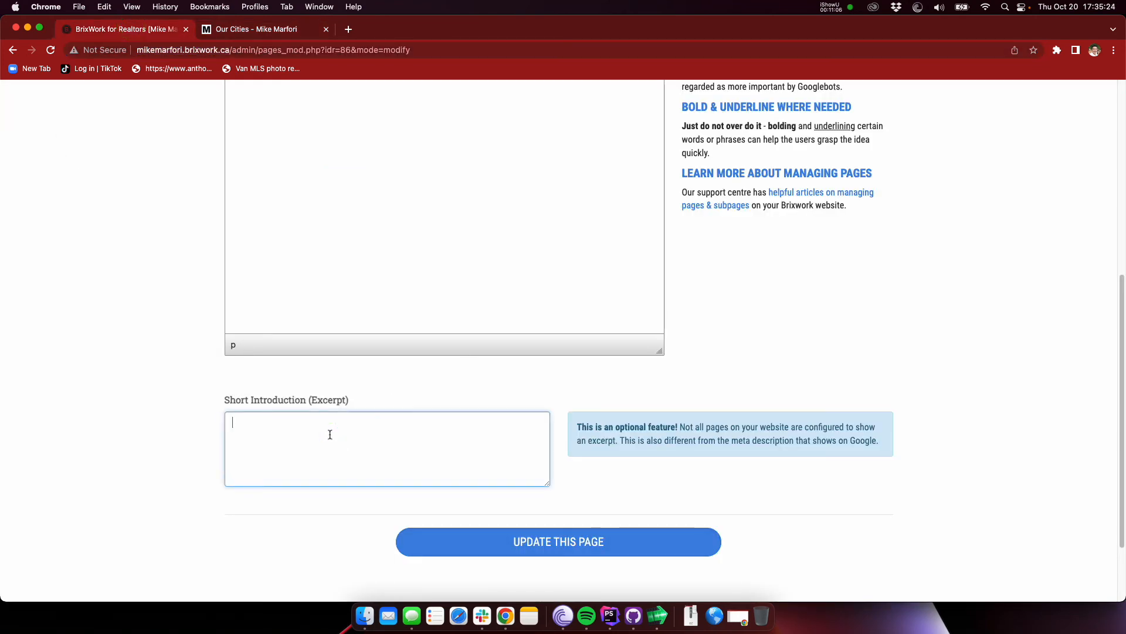
pyautogui.write('k')
pyautogui.write('The crown jewel of Fraser Valley & Sur')
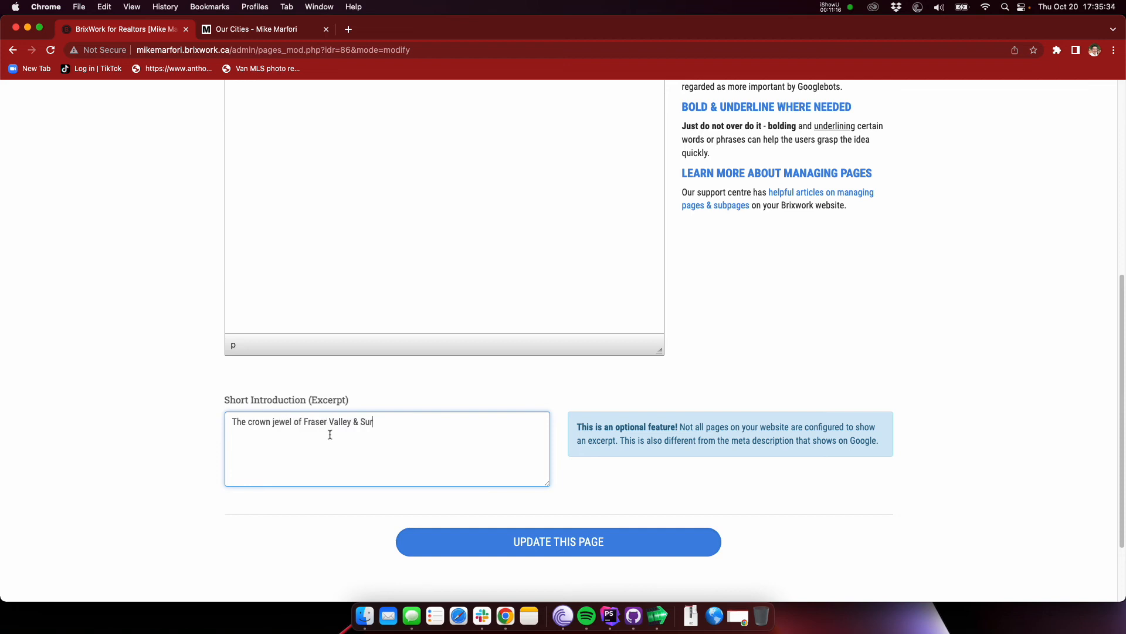
pyautogui.write('rey, a ')
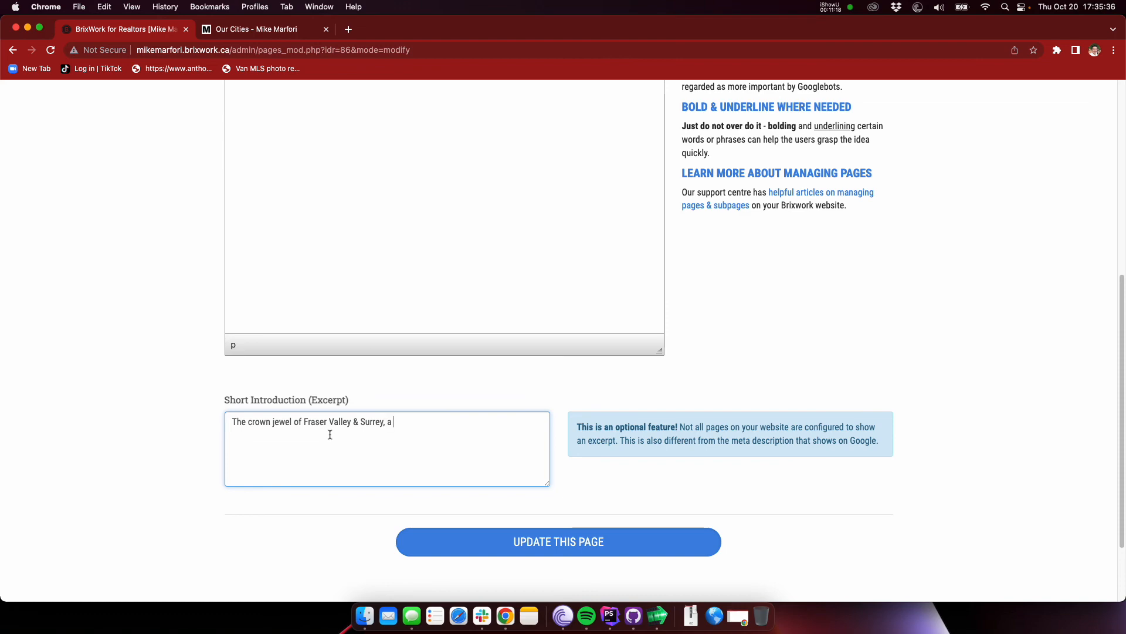
pyautogui.write('waterfront paradise')
pyautogui.click(566, 540)
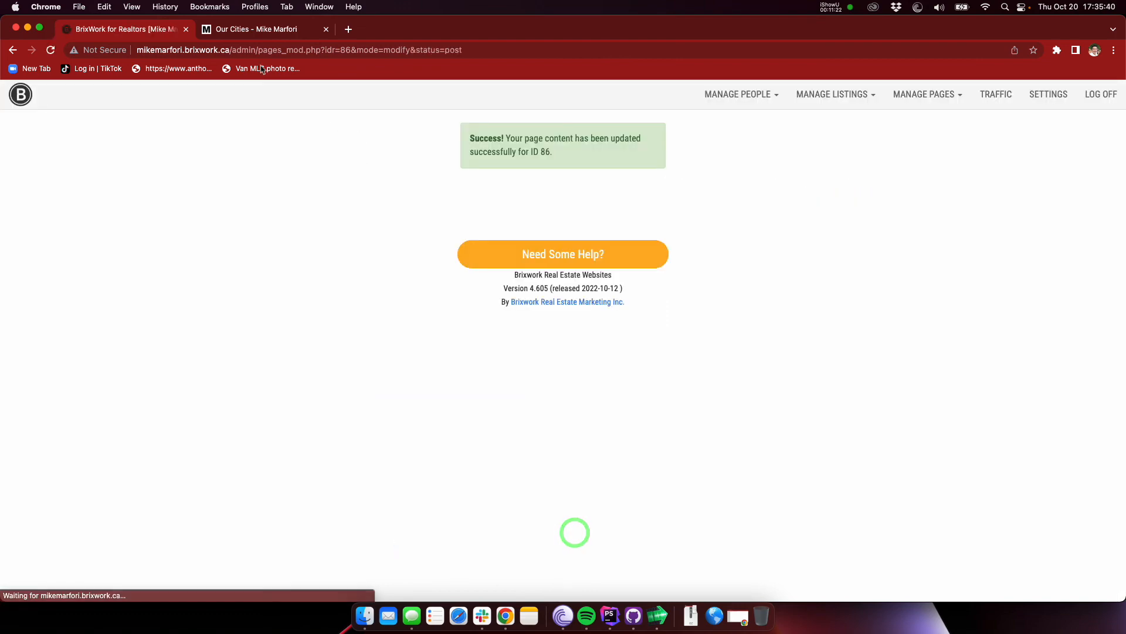
# Step: Reload the live Our Cities page, check the excerpt on the White Rock card and open its city page
pyautogui.click(284, 29)
pyautogui.press('super+r')
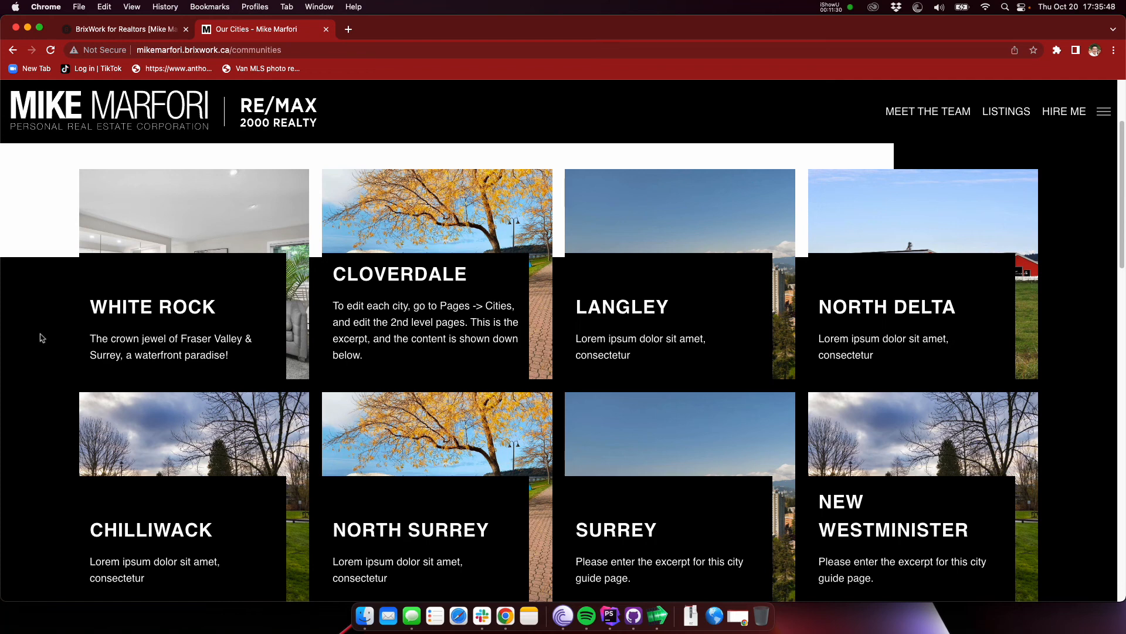
pyautogui.click(194, 218)
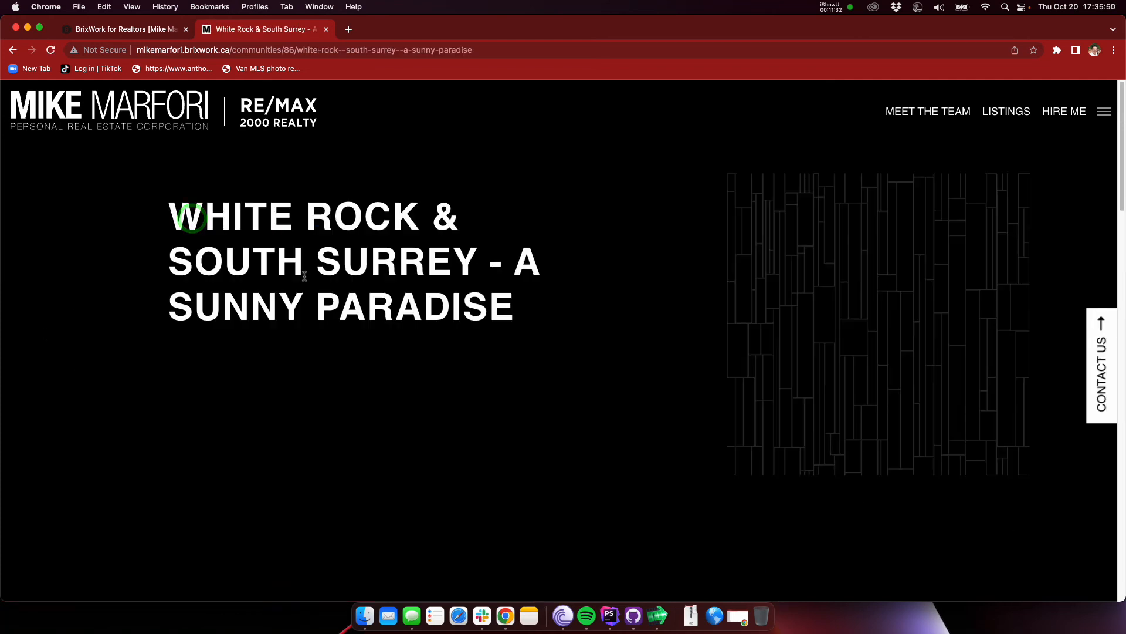
# Step: Reload the live White Rock & South Surrey page and check the excerpt and content paragraph beneath its title
pyautogui.scroll(-8, 295, 320)
pyautogui.scroll(-5, 295, 320)
pyautogui.scroll(12, 296, 317)
pyautogui.press('super+r')
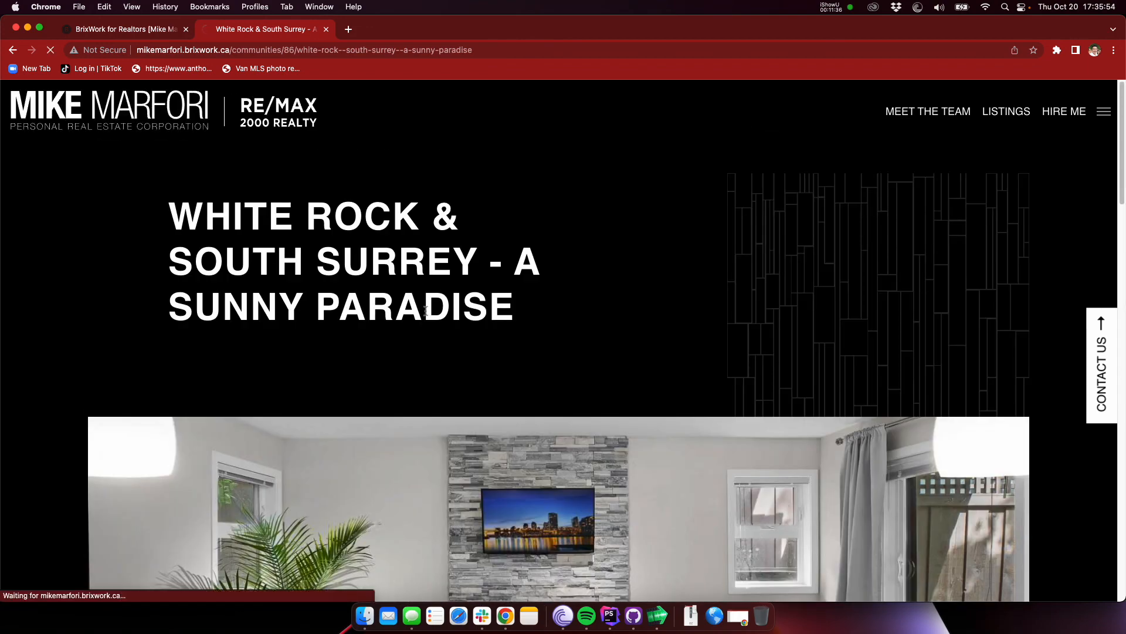
pyautogui.scroll(-1, 194, 399)
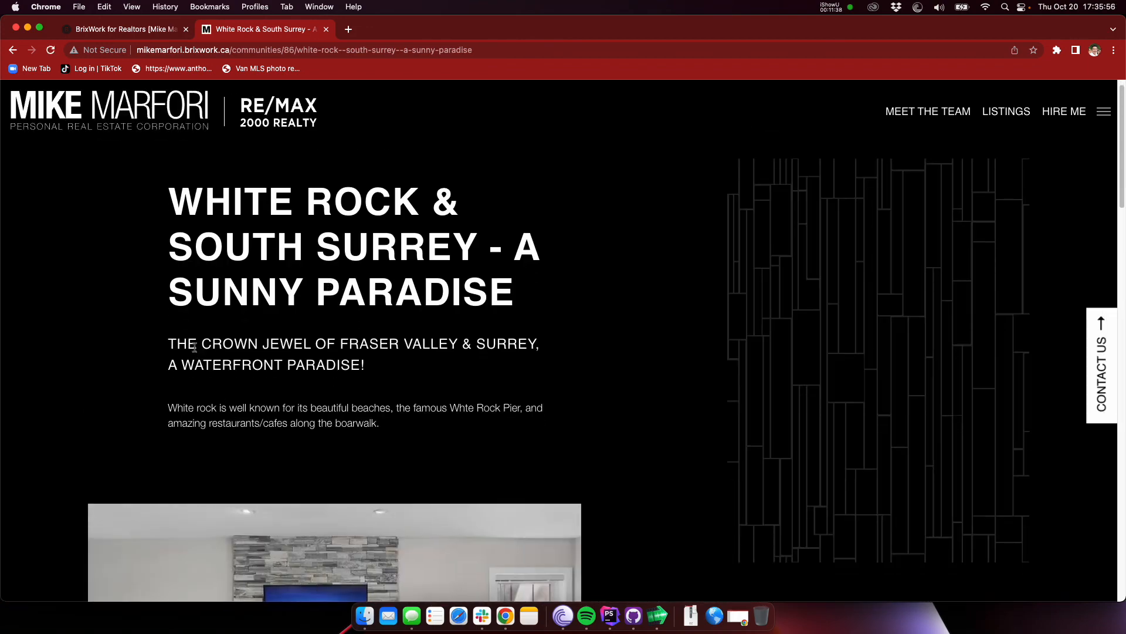
pyautogui.moveTo(196, 350); pyautogui.dragTo(346, 362)
pyautogui.click(346, 361)
pyautogui.scroll(-1, 264, 380)
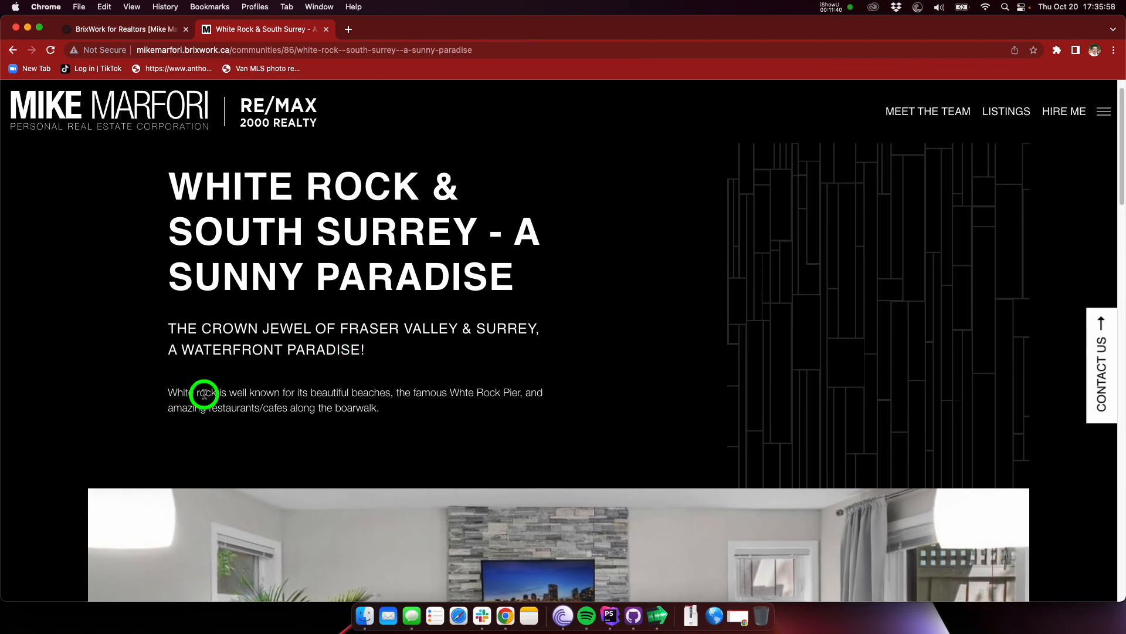
pyautogui.moveTo(176, 390); pyautogui.dragTo(387, 407)
pyautogui.click(387, 408)
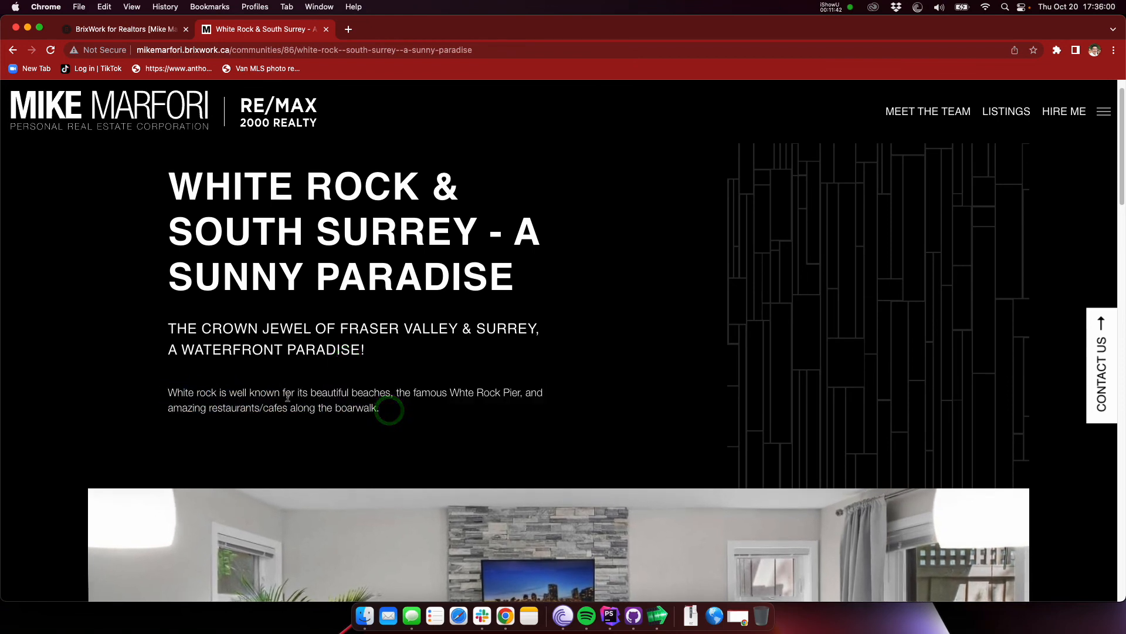
pyautogui.moveTo(288, 397); pyautogui.dragTo(301, 403)
pyautogui.click(293, 400)
# Step: Review the city page's main image and find the current listings section beneath it
pyautogui.scroll(-3, 307, 355)
pyautogui.scroll(-2, 307, 354)
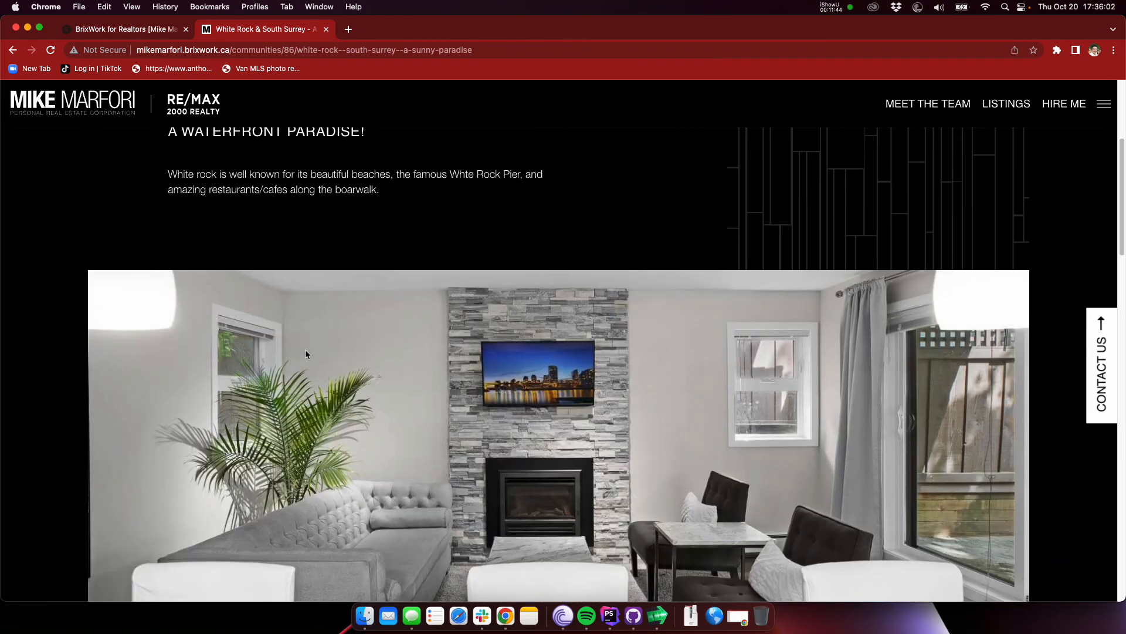
pyautogui.scroll(-8, 495, 381)
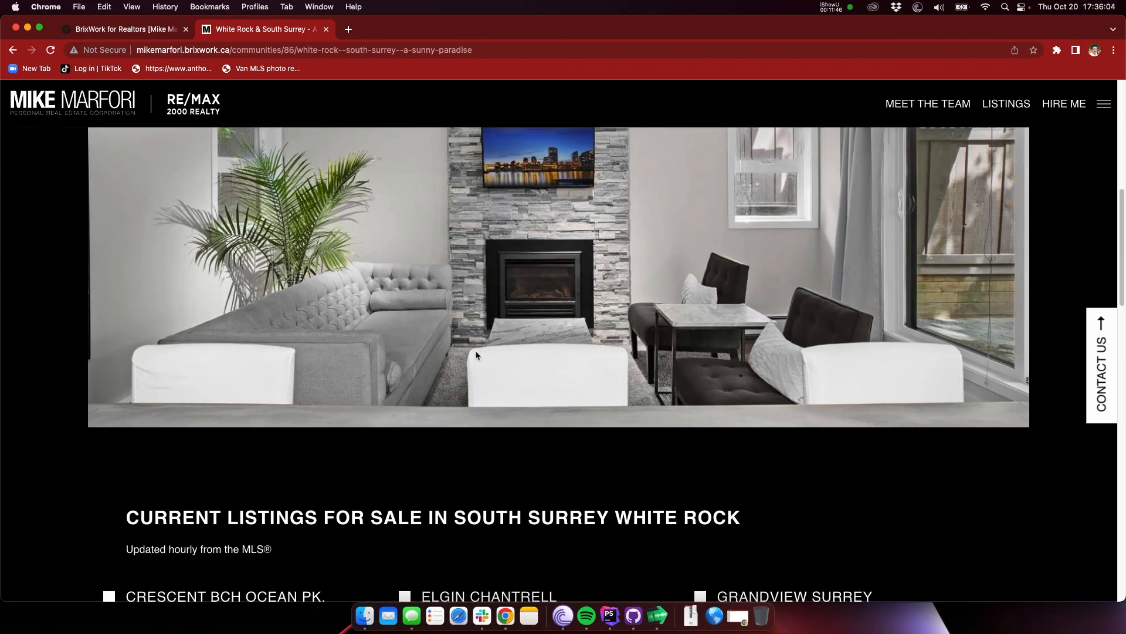
# Step: Examine the current listings for South Surrey White Rock, comparing the property-type breakdown under each neighbourhood from Crescent Bch Ocean Pk. to White Rock
pyautogui.scroll(-1, 467, 301)
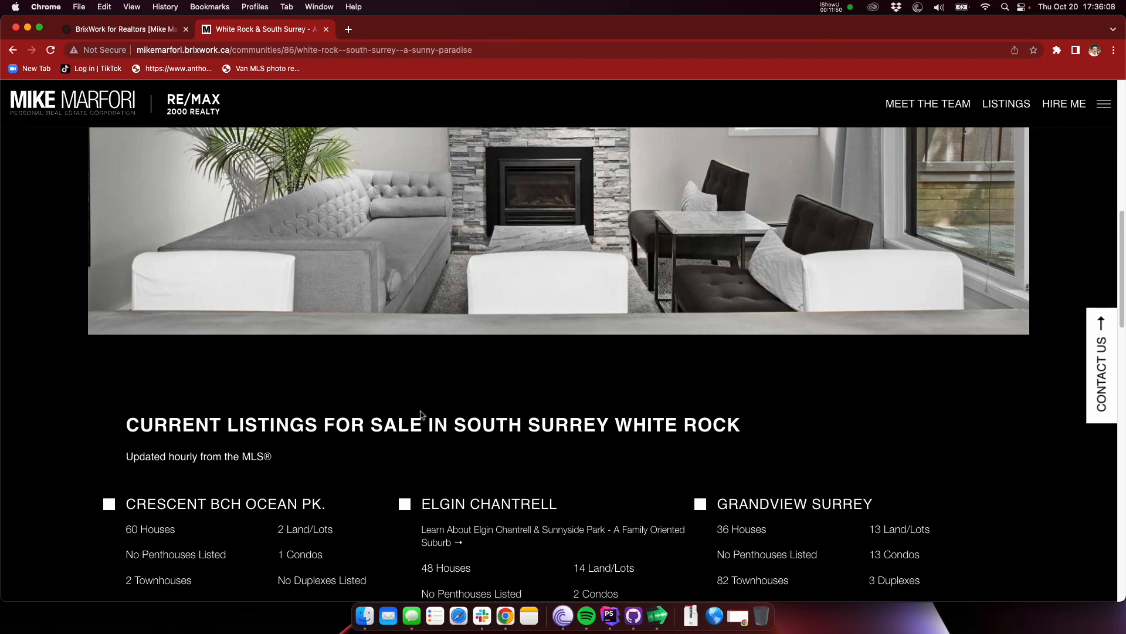
pyautogui.scroll(-1, 420, 414)
pyautogui.scroll(-1, 379, 381)
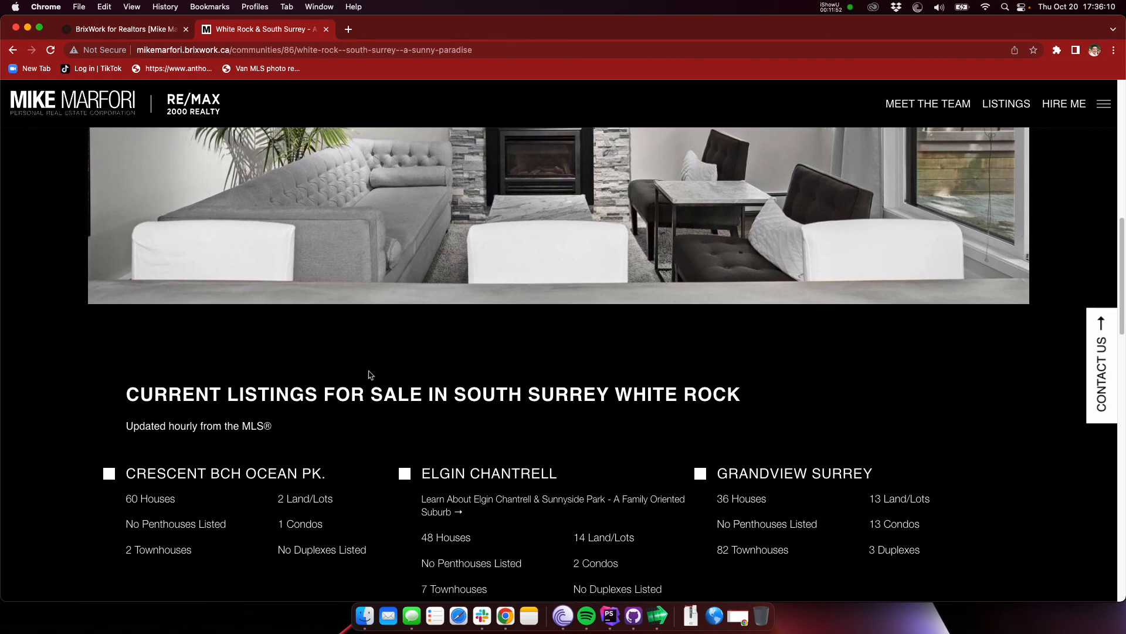
pyautogui.scroll(-1, 405, 387)
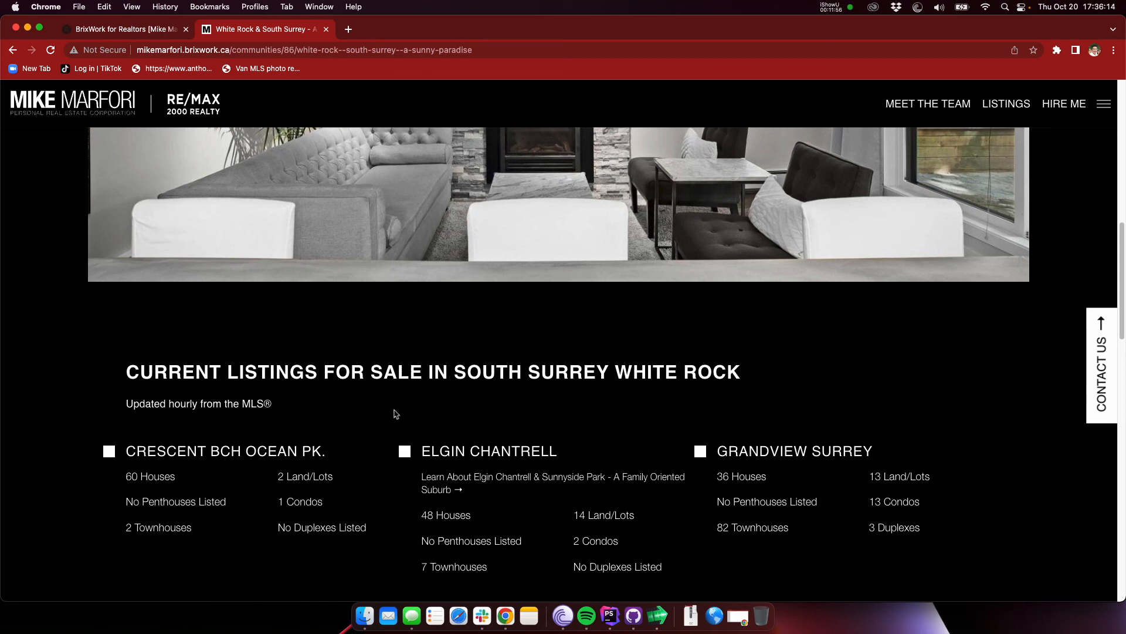
pyautogui.scroll(-2, 385, 413)
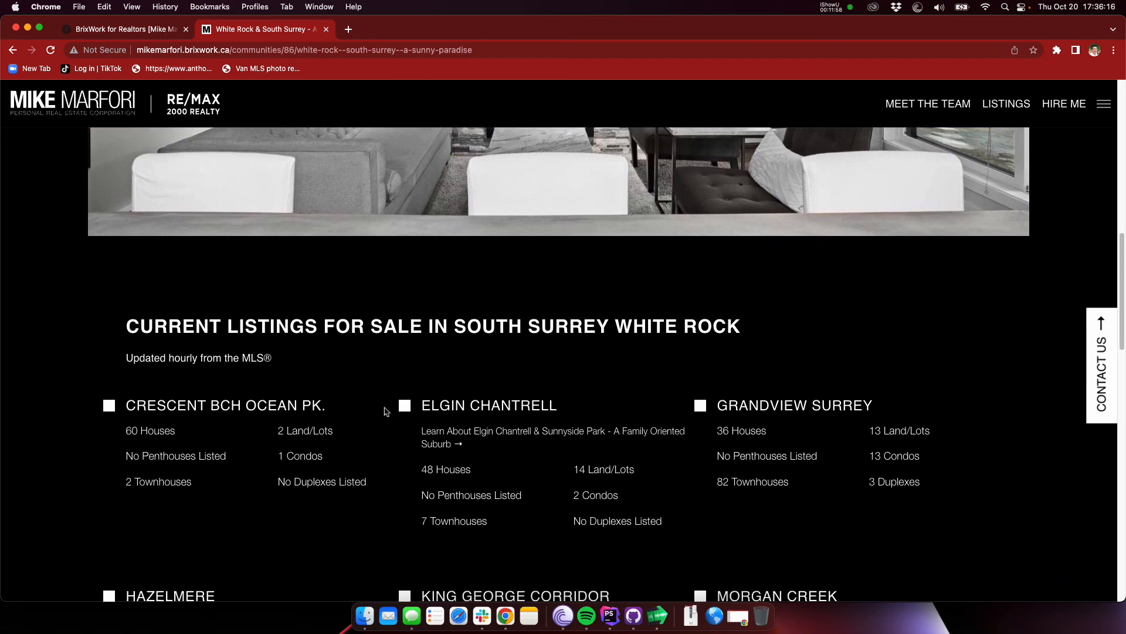
pyautogui.scroll(-5, 386, 411)
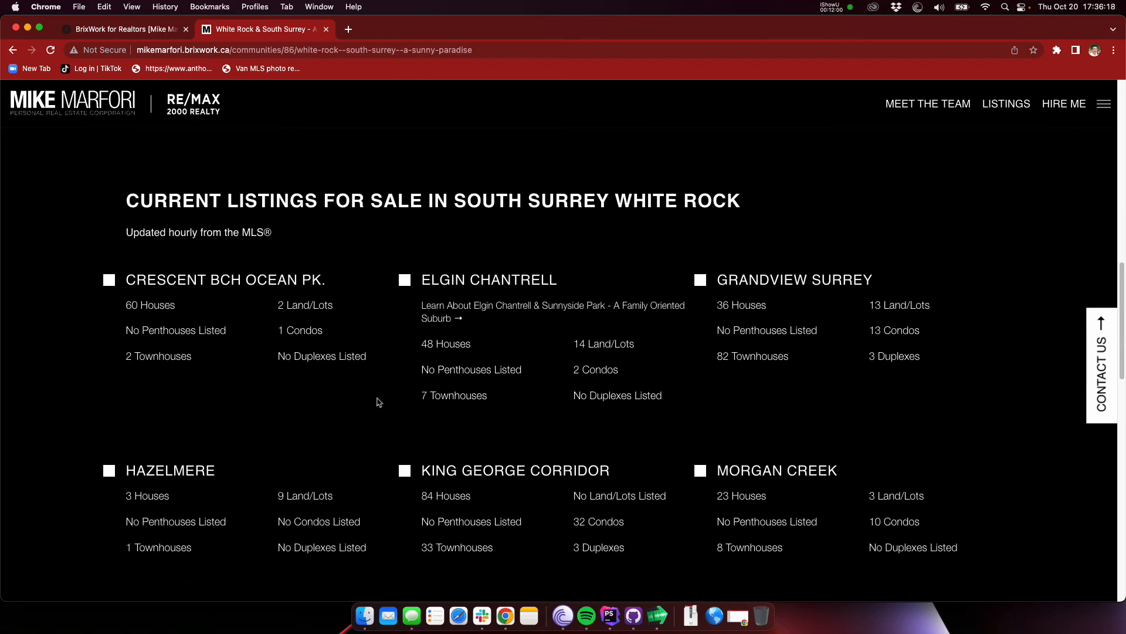
pyautogui.scroll(-5, 390, 403)
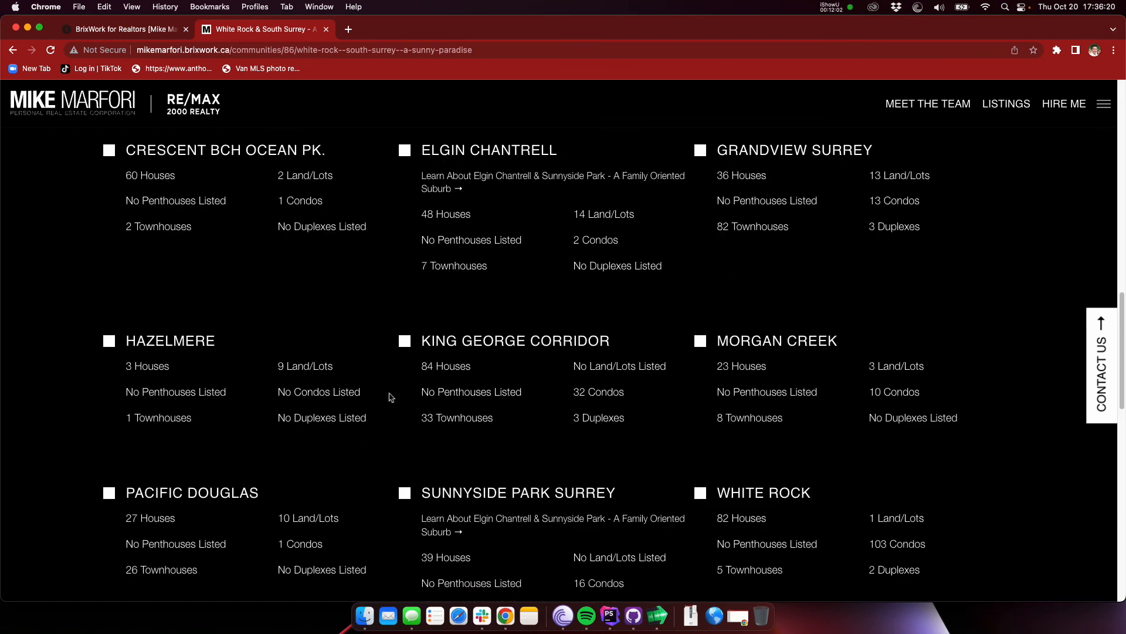
pyautogui.scroll(-2, 390, 400)
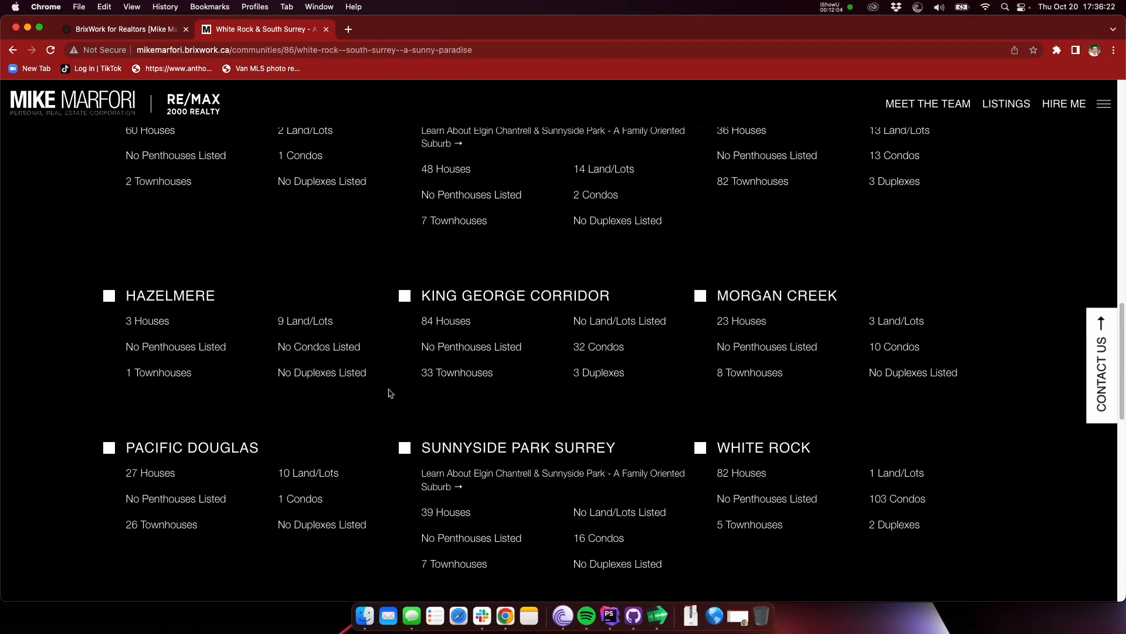